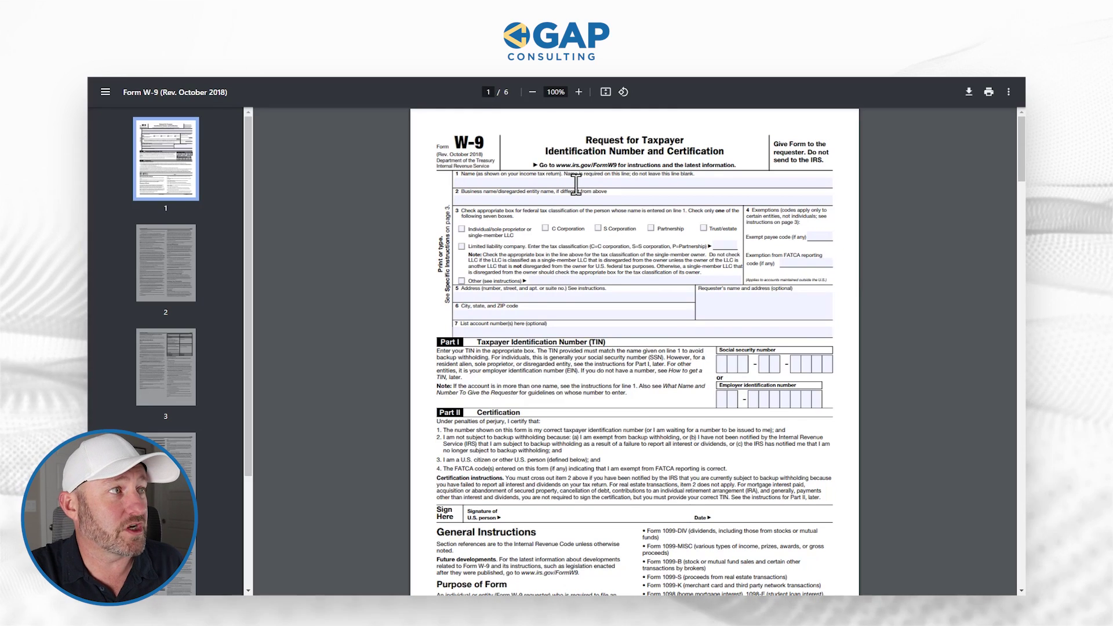
# Step: Test the W-9's business name, requester, address and social security number fields for input
pyautogui.click(493, 200)
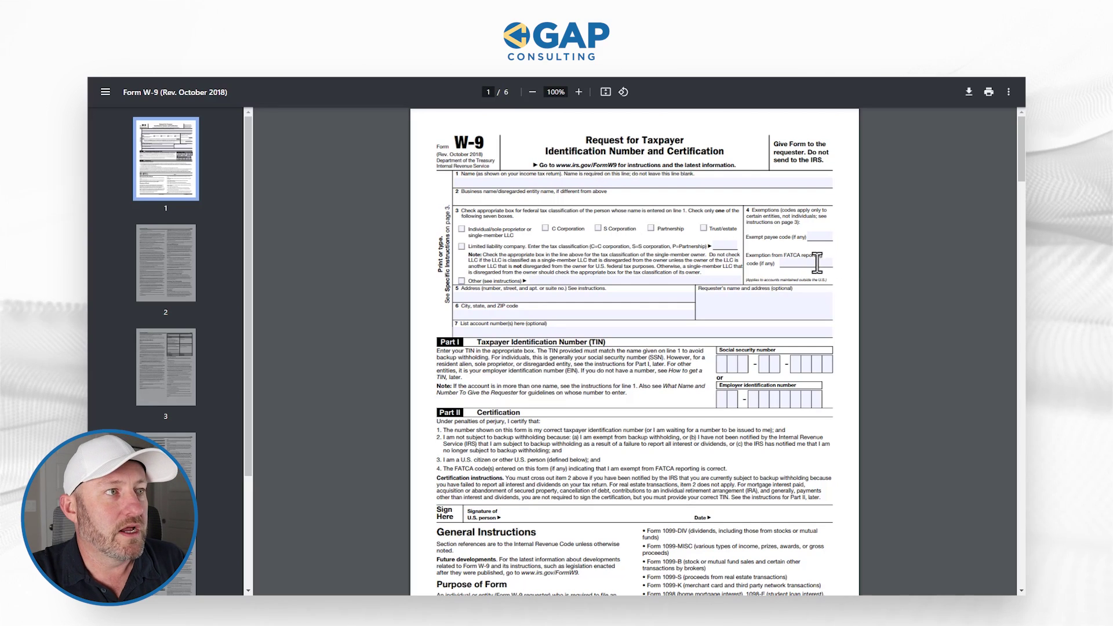
pyautogui.click(710, 306)
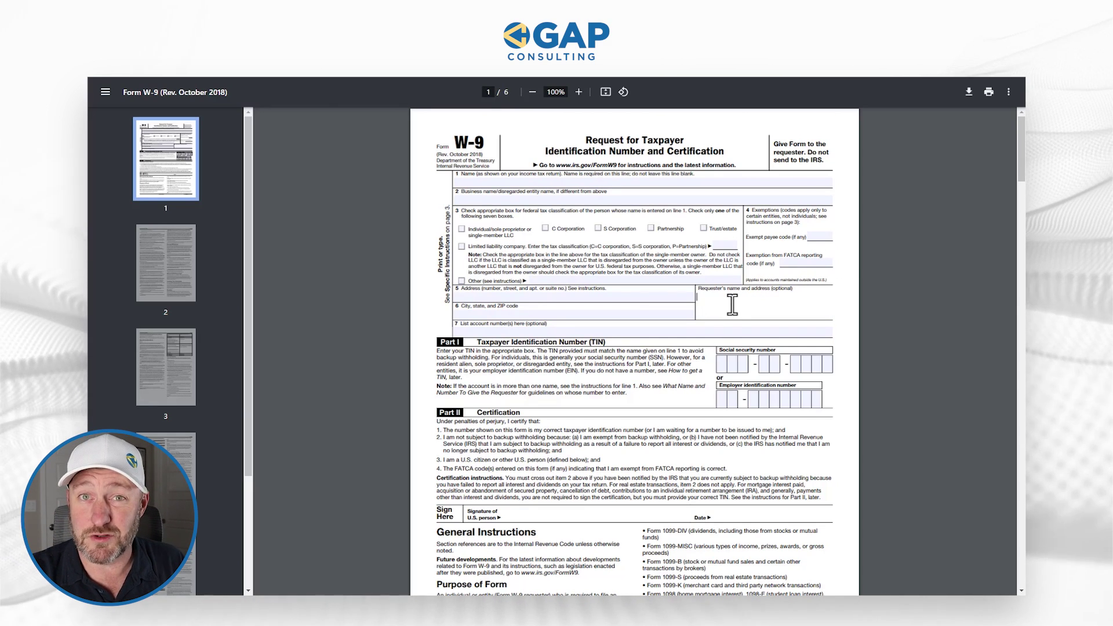
pyautogui.click(497, 296)
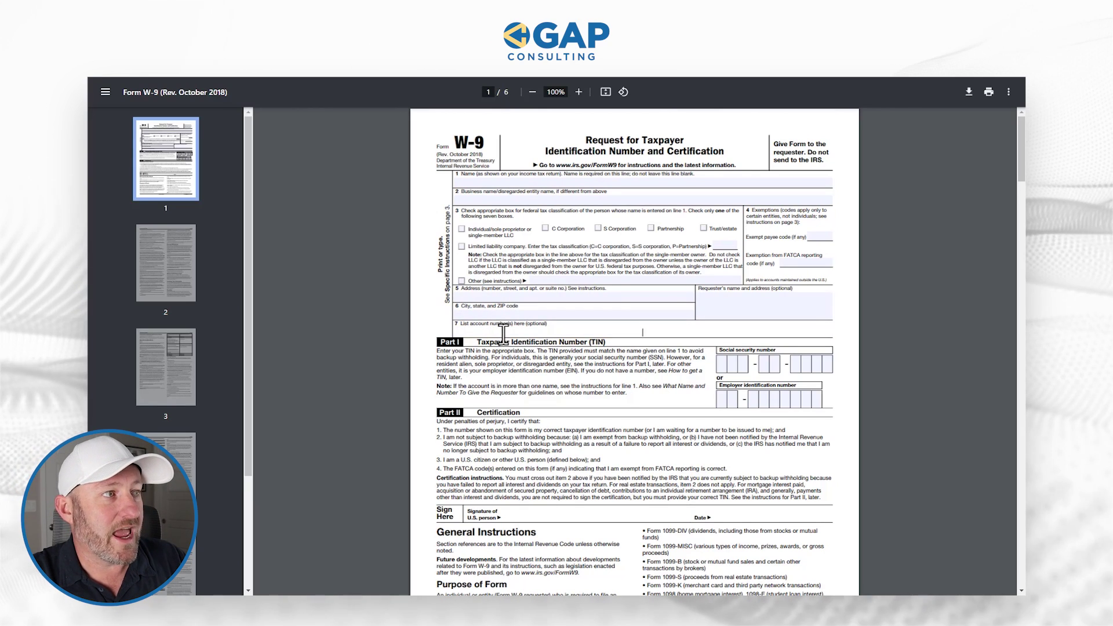
pyautogui.click(722, 364)
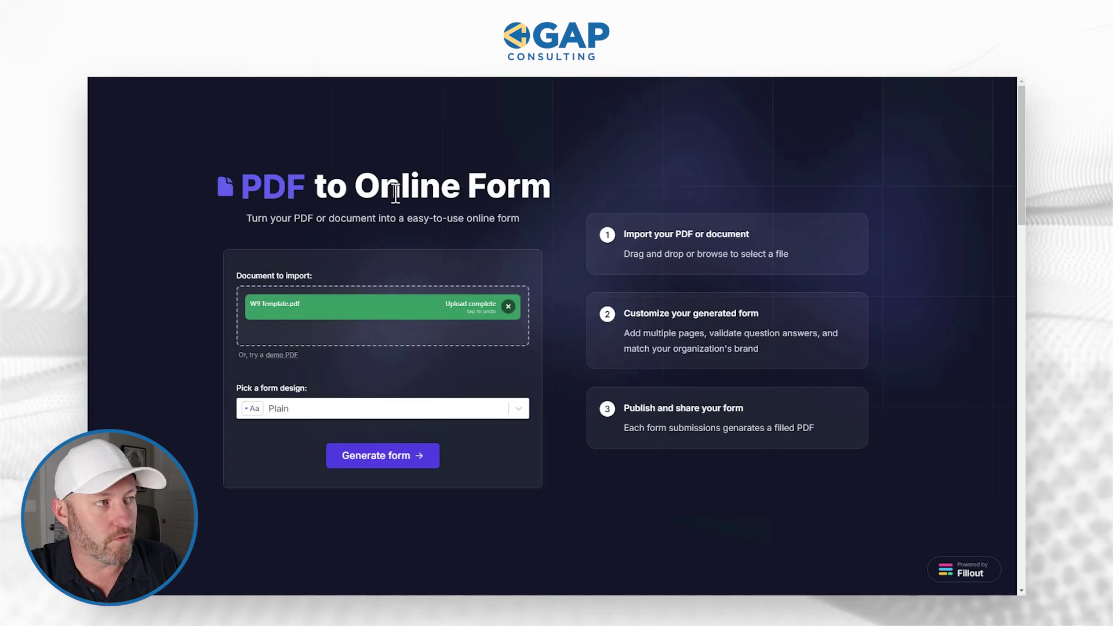
# Step: Pick the Dark theme form design and generate the online form from W9 Template.pdf
pyautogui.click(320, 411)
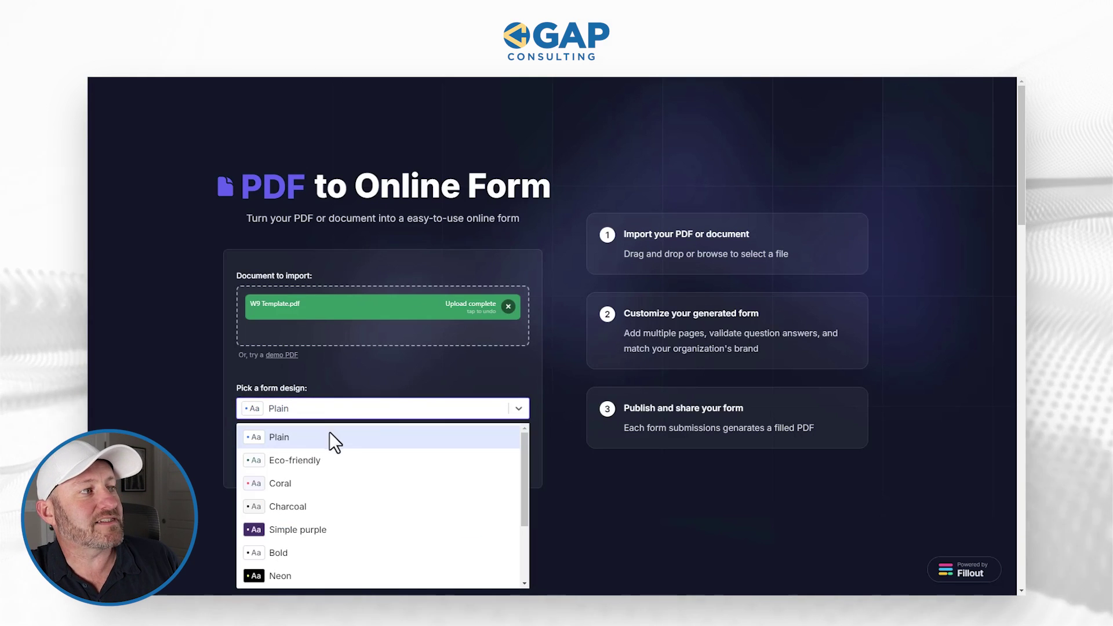
pyautogui.scroll(-2, 327, 513)
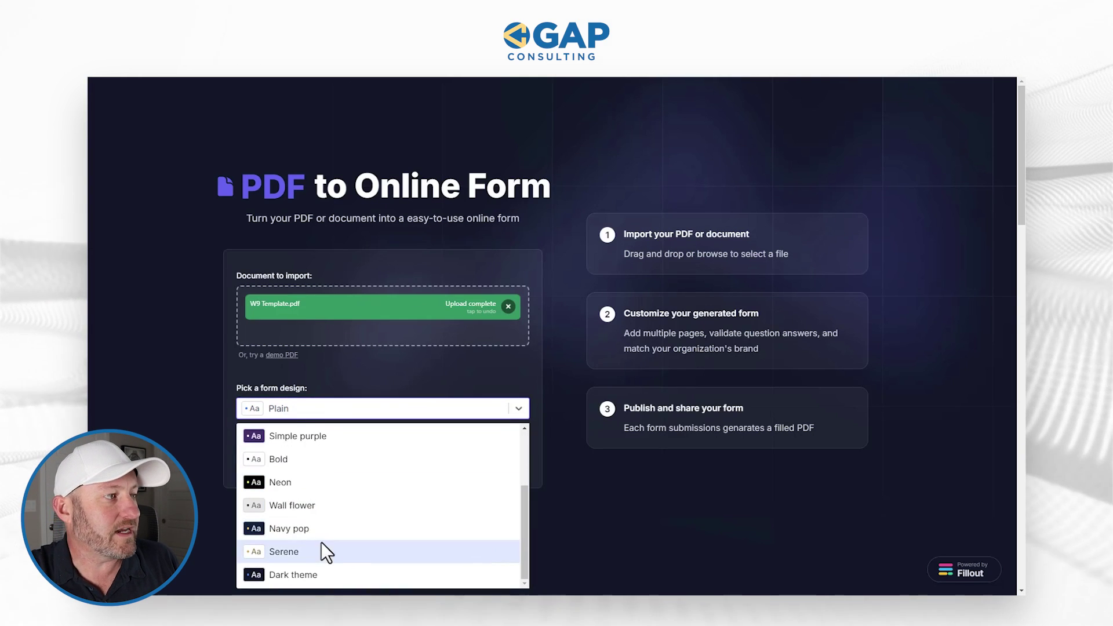
pyautogui.click(319, 569)
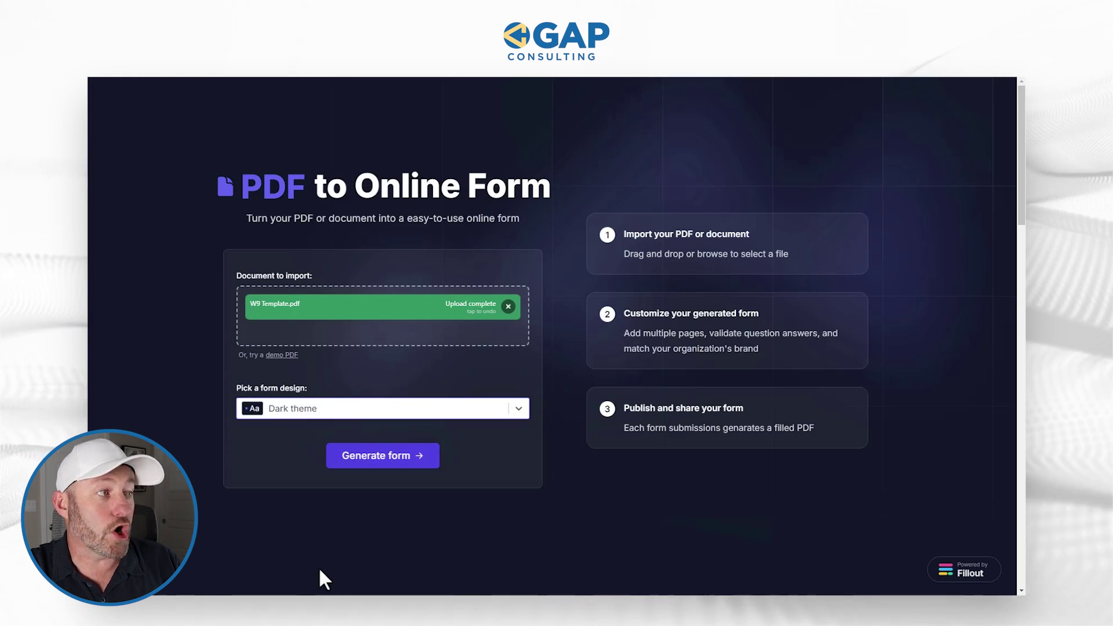
pyautogui.click(387, 458)
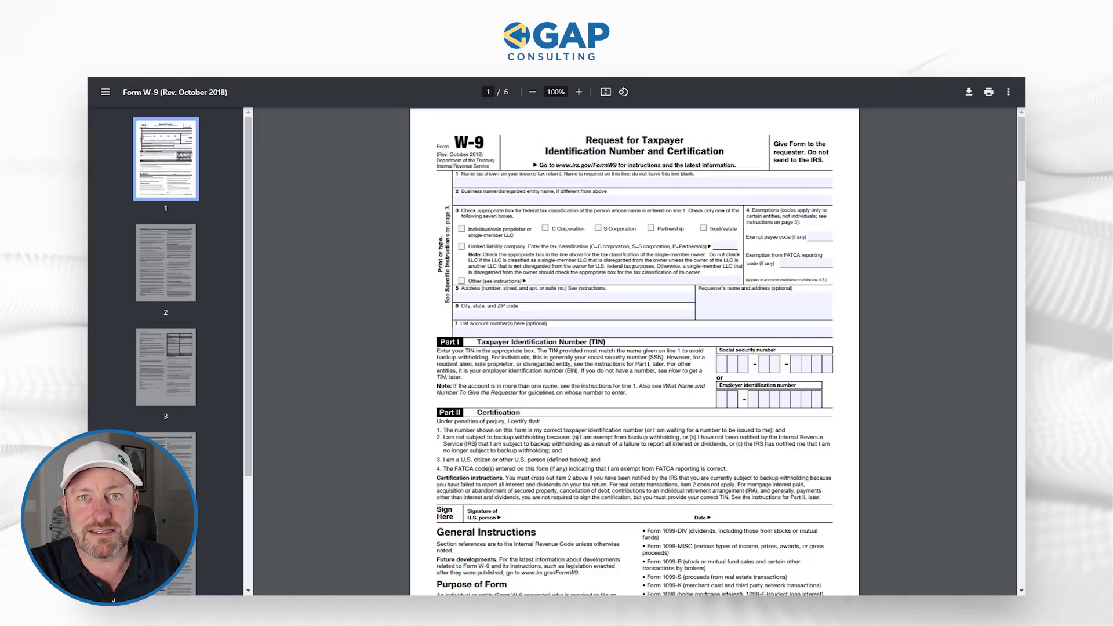
# Step: Scroll down through all six W-9 pages and back up to page 1
pyautogui.scroll(-13, 676, 416)
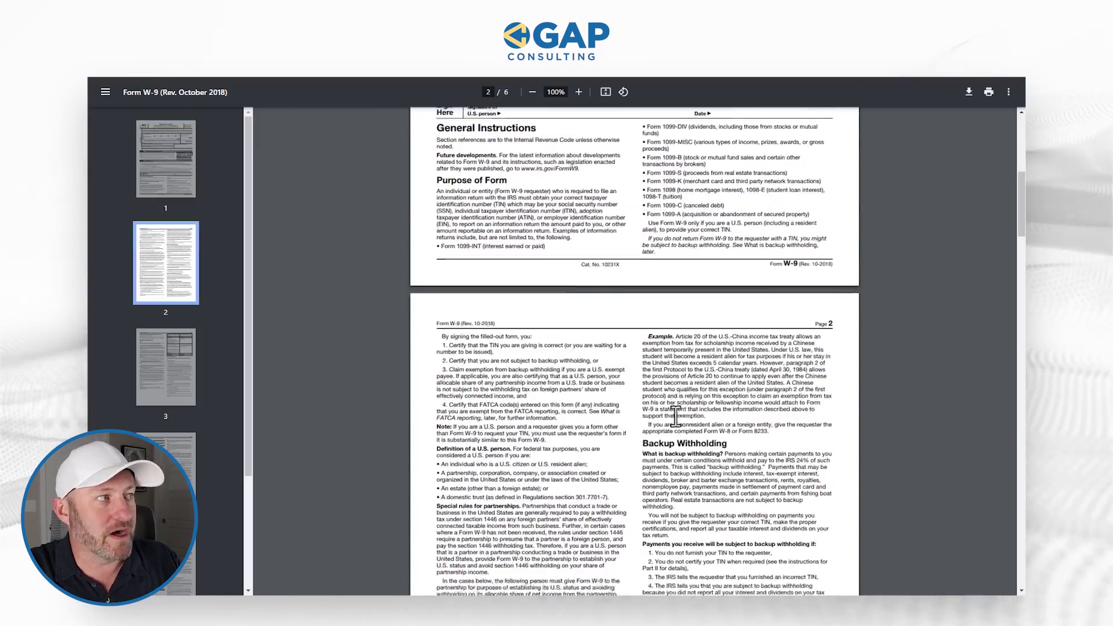
pyautogui.scroll(-15, 676, 416)
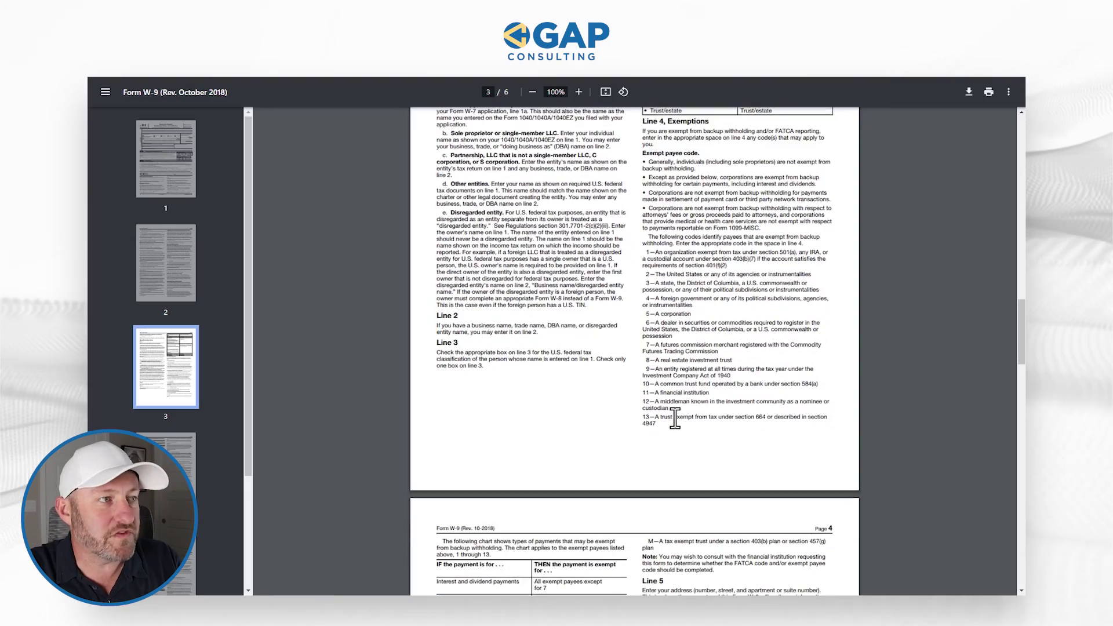
pyautogui.scroll(-20, 676, 417)
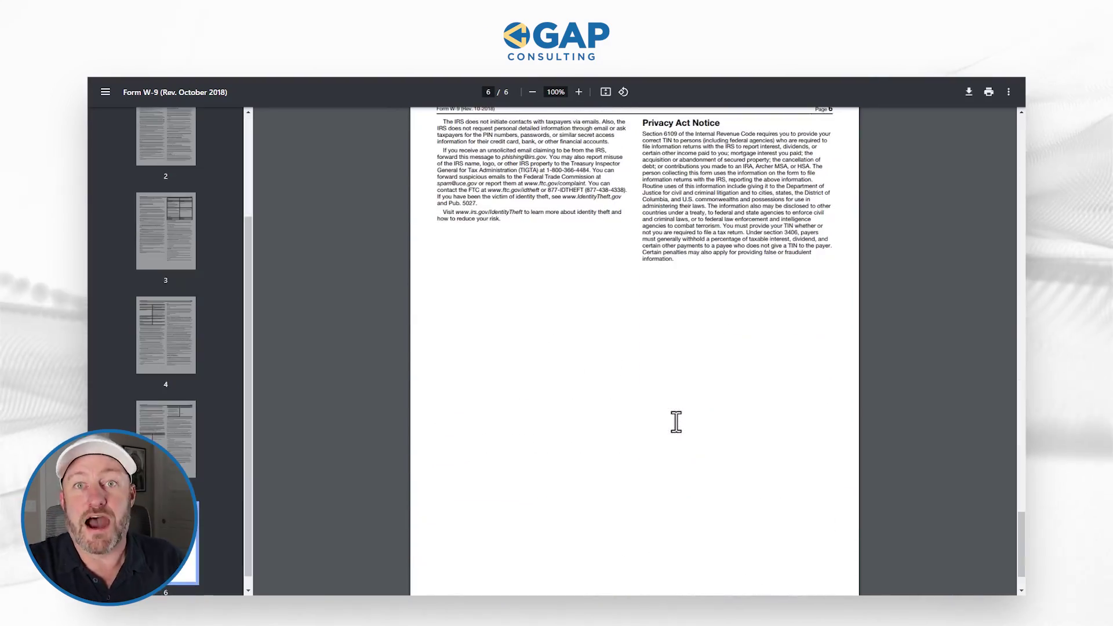
pyautogui.scroll(8, 673, 426)
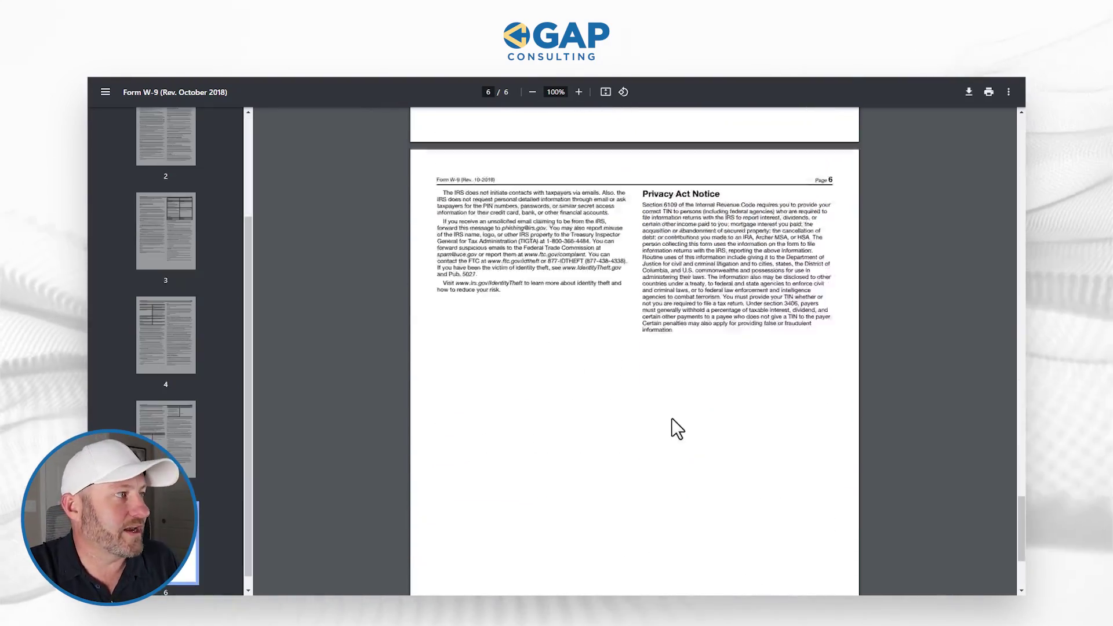
pyautogui.scroll(20, 580, 373)
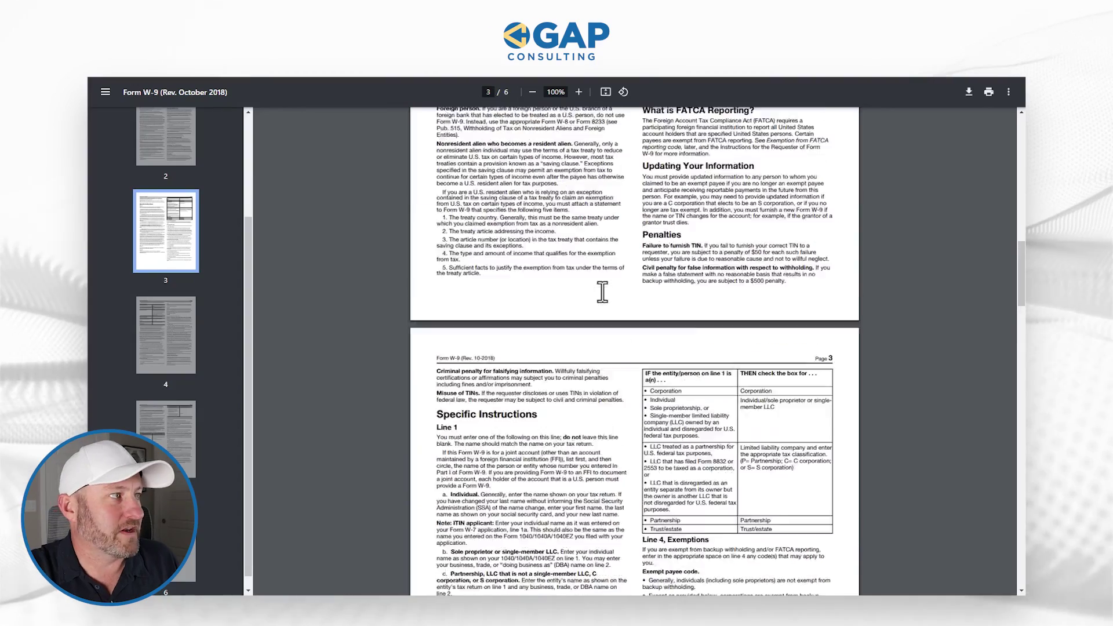
pyautogui.scroll(10, 603, 292)
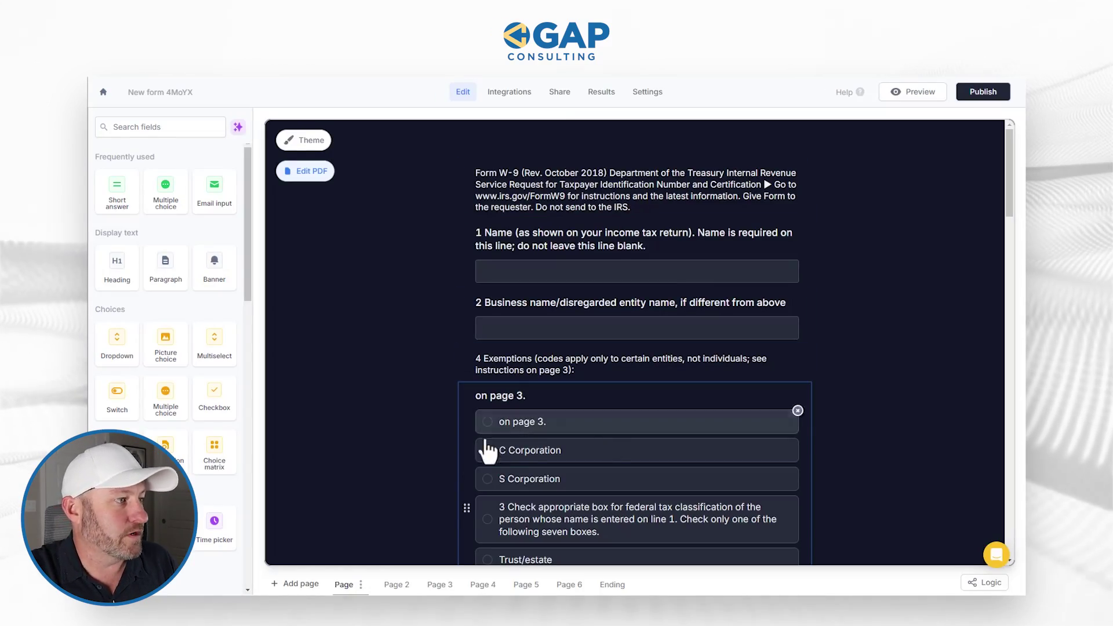
# Step: Delete the instruction-text Pages 2, 3 and 4 from the draft form
pyautogui.click(395, 585)
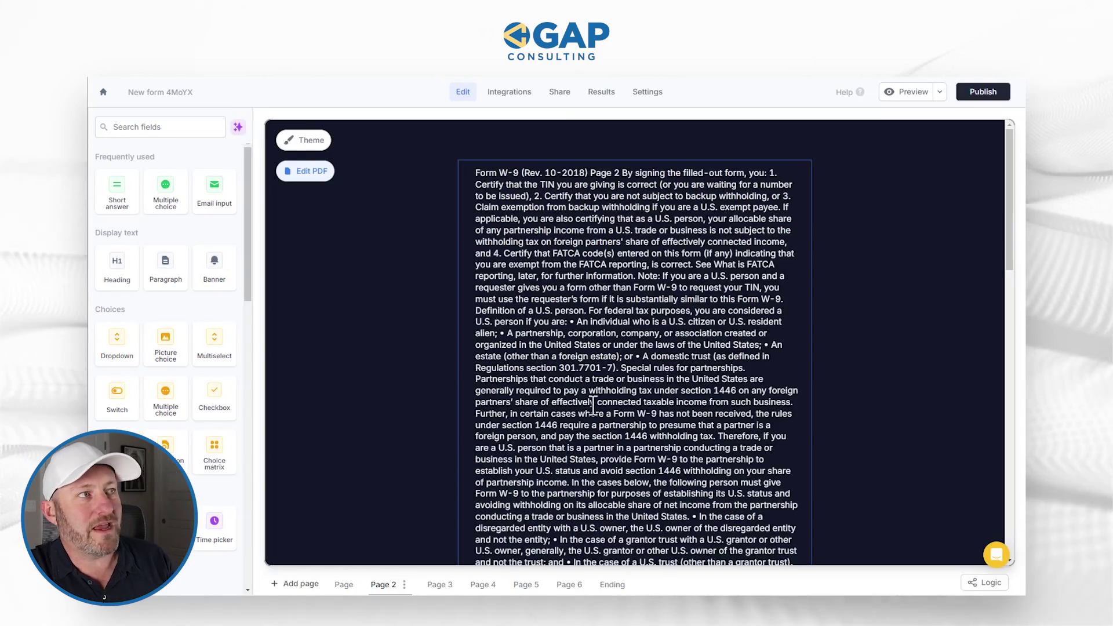
pyautogui.scroll(-15, 592, 406)
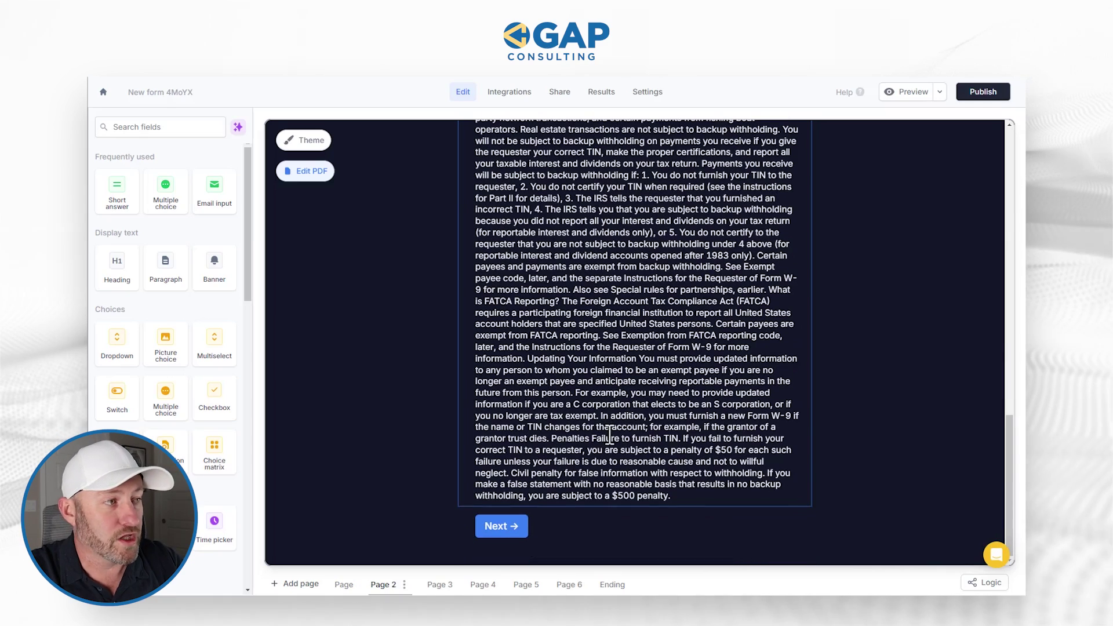
pyautogui.click(405, 585)
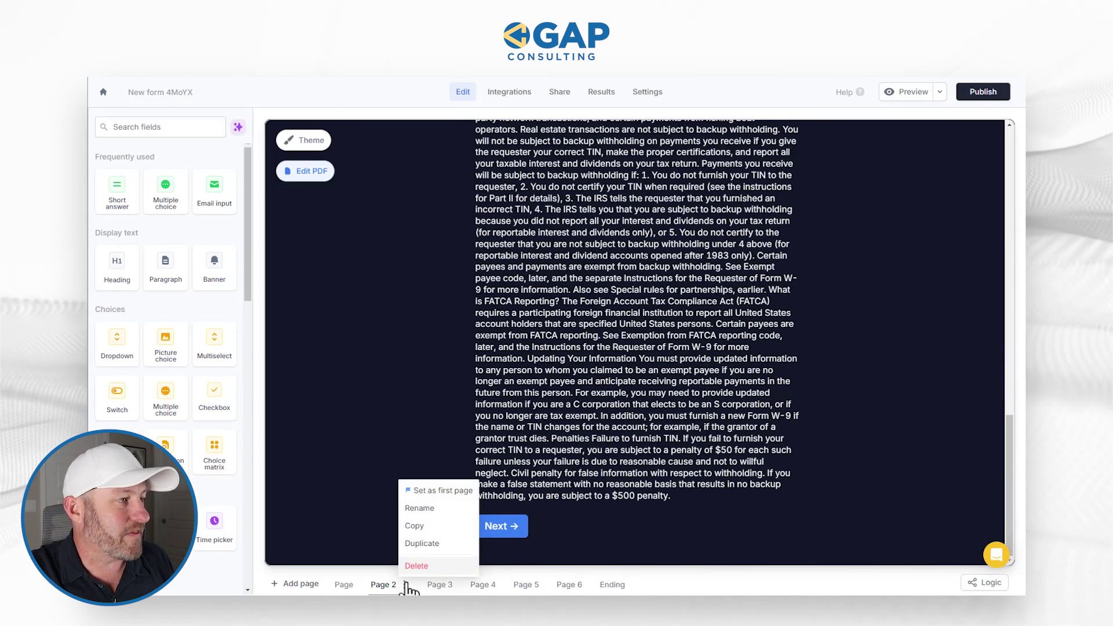
pyautogui.click(415, 566)
pyautogui.click(469, 531)
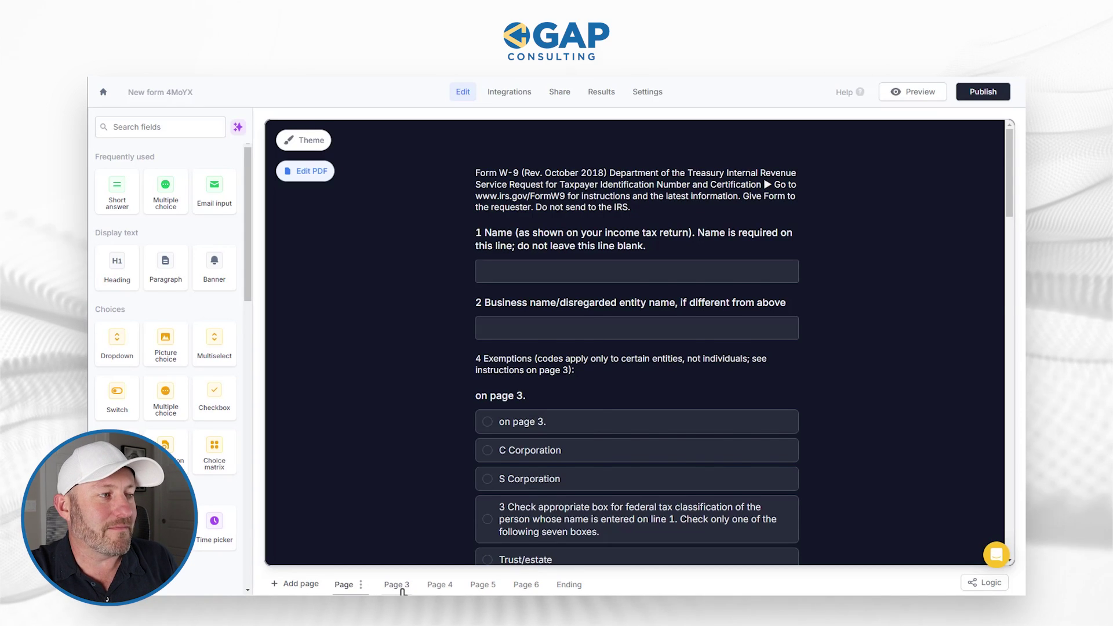
pyautogui.click(404, 587)
pyautogui.click(406, 584)
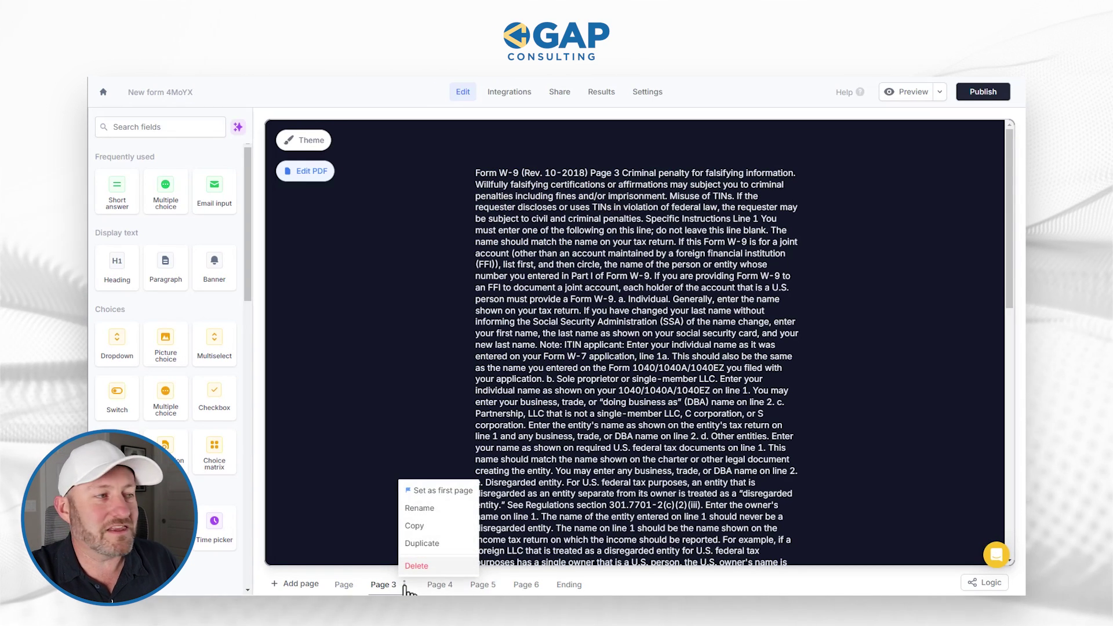
pyautogui.click(413, 566)
pyautogui.click(470, 533)
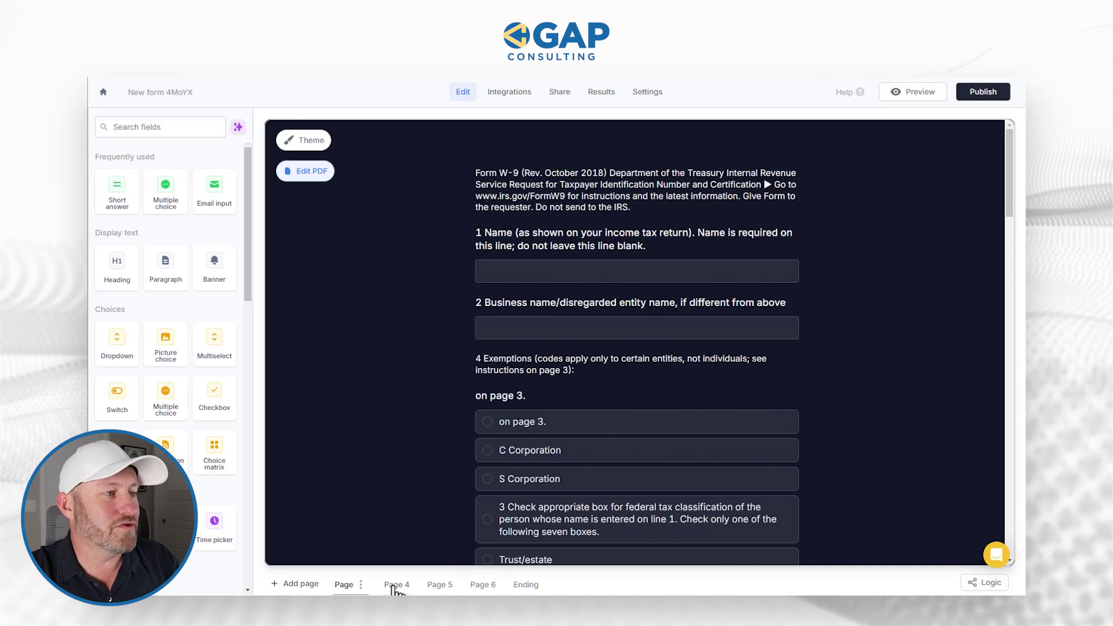
pyautogui.click(396, 585)
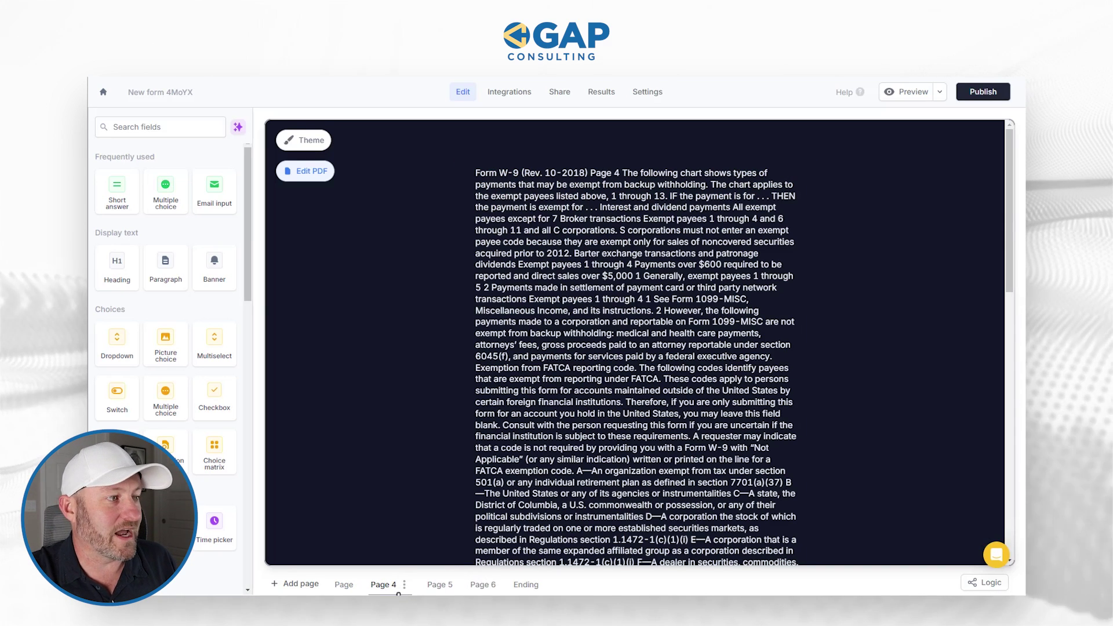
pyautogui.click(405, 586)
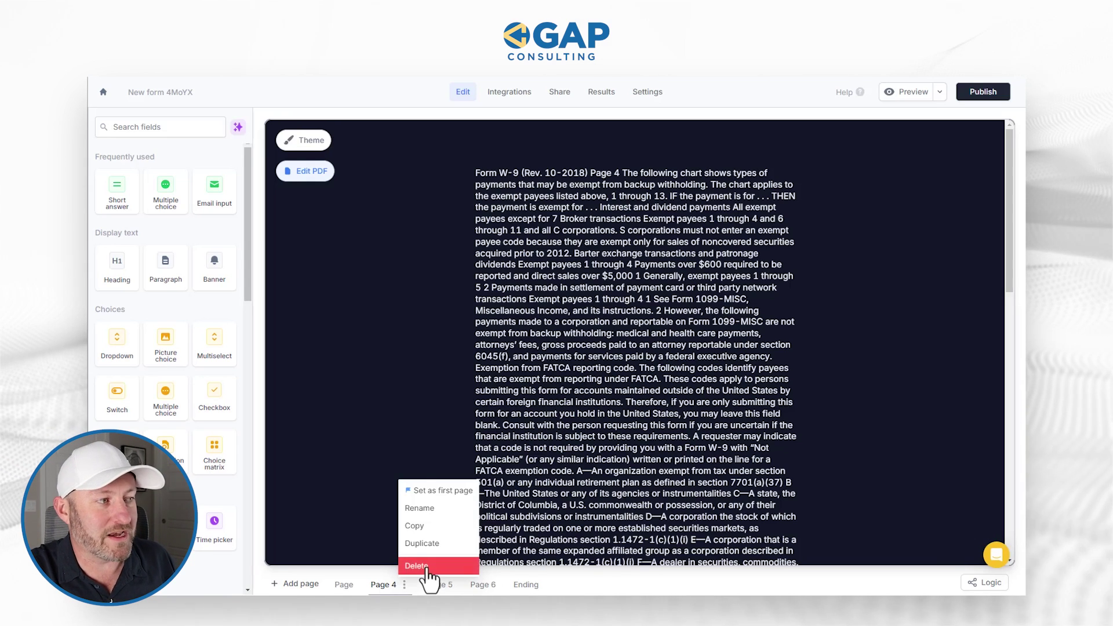
pyautogui.click(416, 566)
pyautogui.click(471, 534)
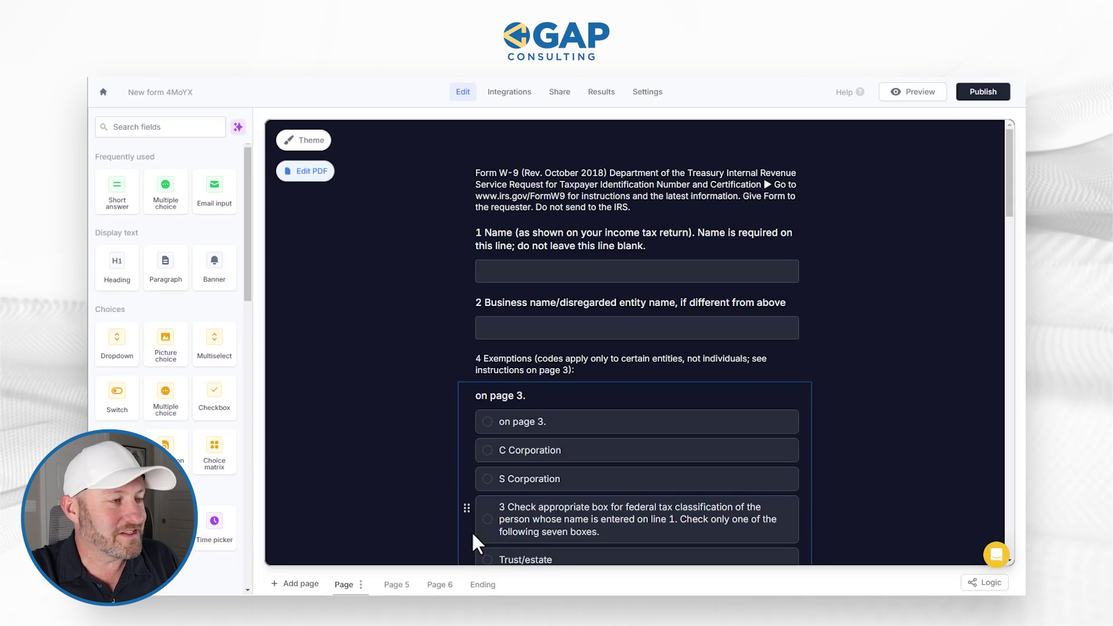
# Step: Delete the remaining instruction-text Pages 5 and 6, leaving one question page and the Ending
pyautogui.click(399, 586)
pyautogui.click(404, 584)
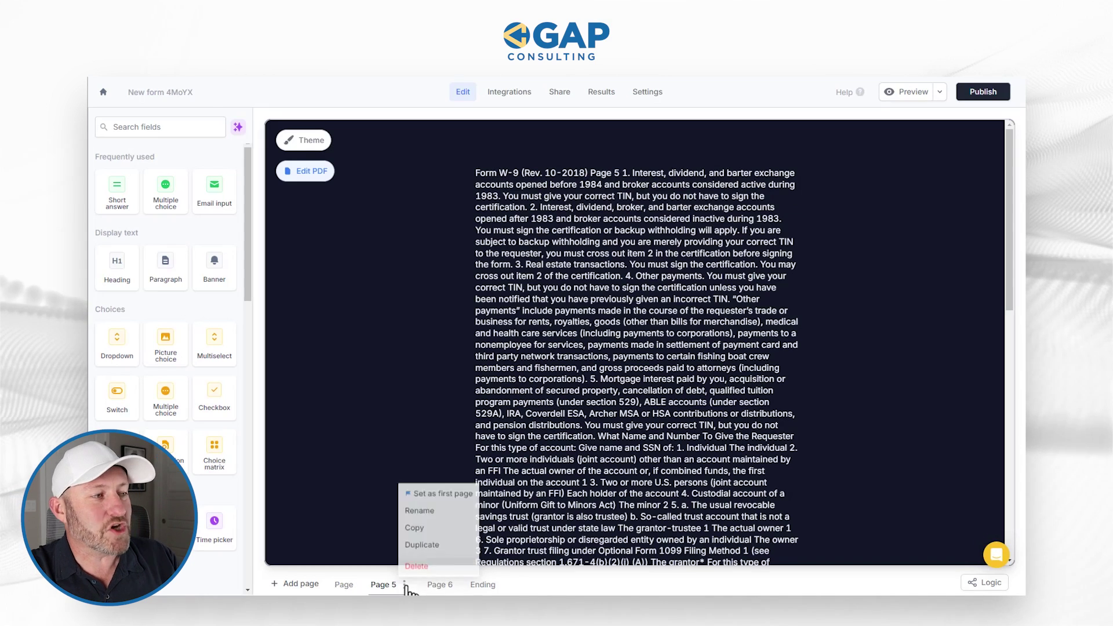
pyautogui.click(435, 565)
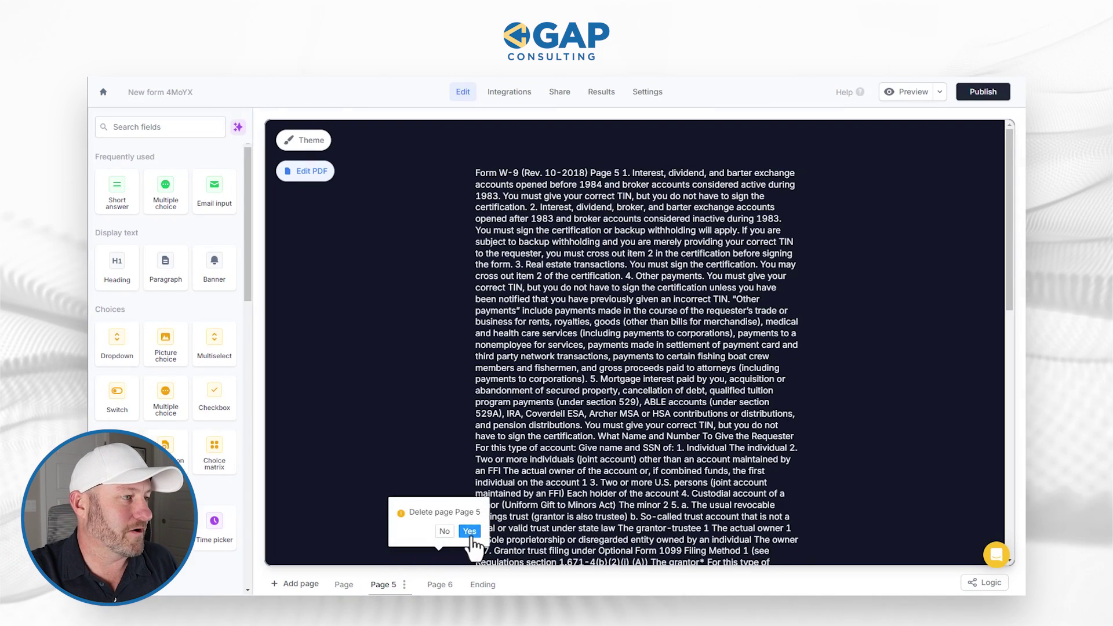
pyautogui.click(470, 531)
pyautogui.click(397, 586)
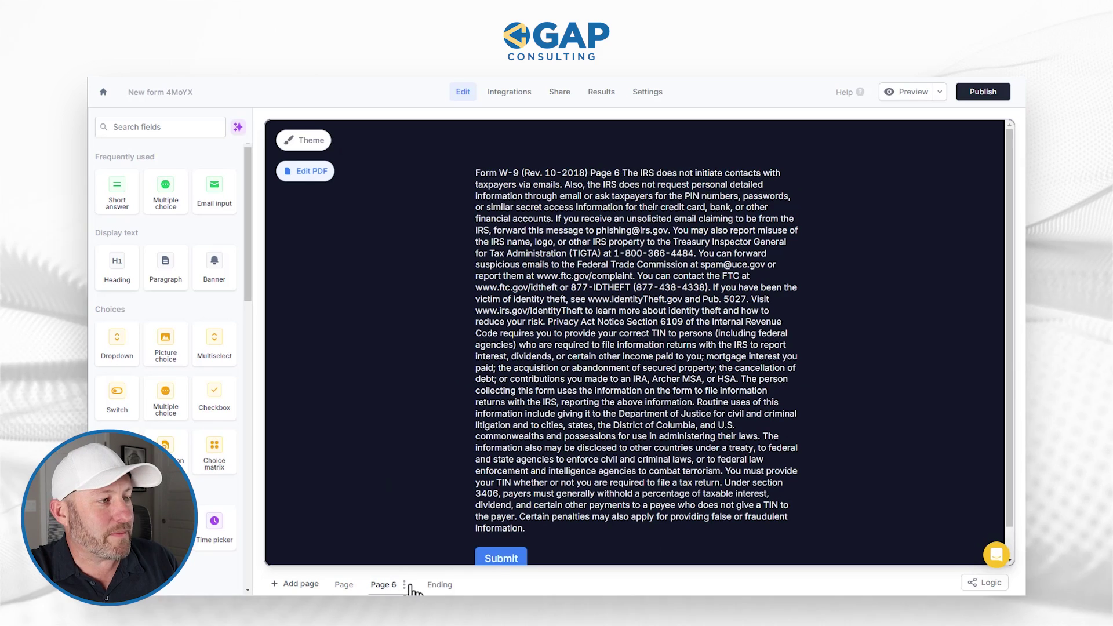
pyautogui.click(404, 585)
pyautogui.click(435, 566)
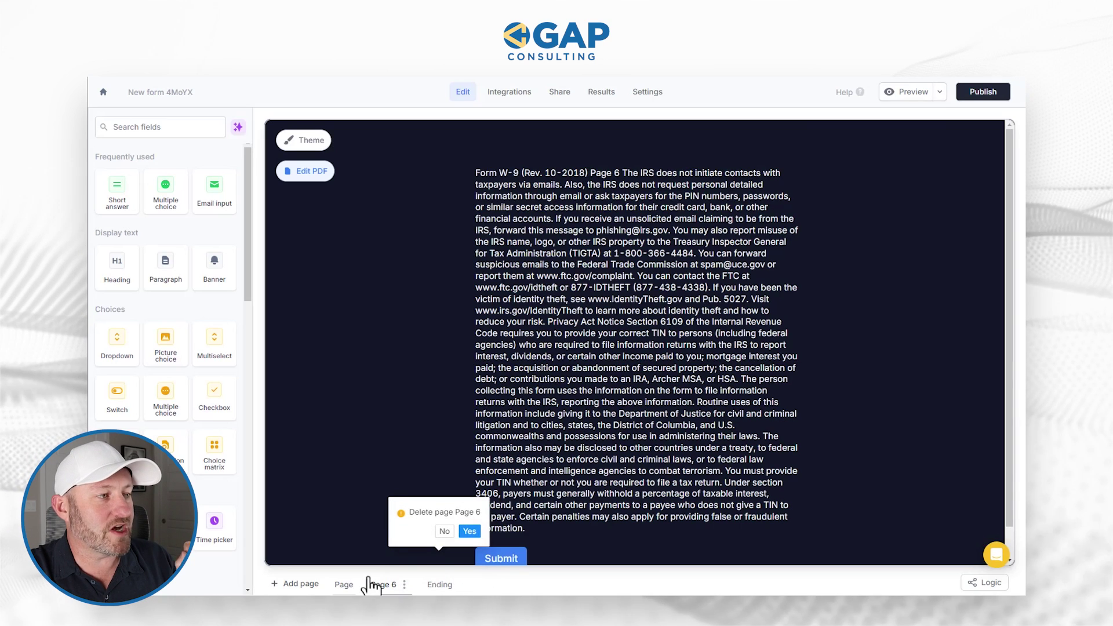
pyautogui.click(469, 531)
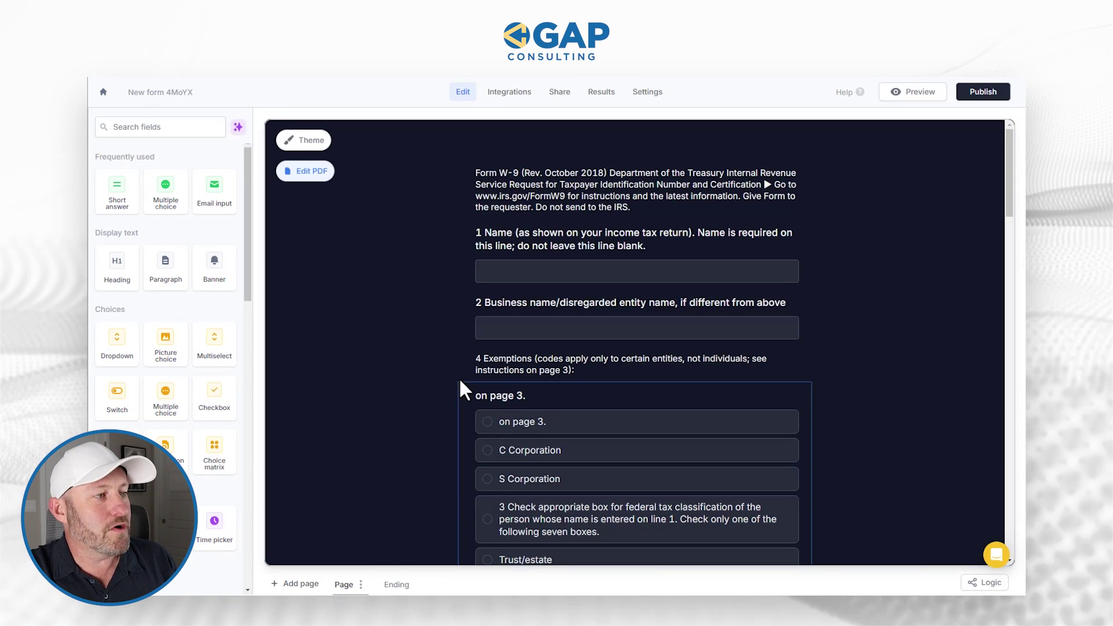
pyautogui.scroll(-1, 435, 371)
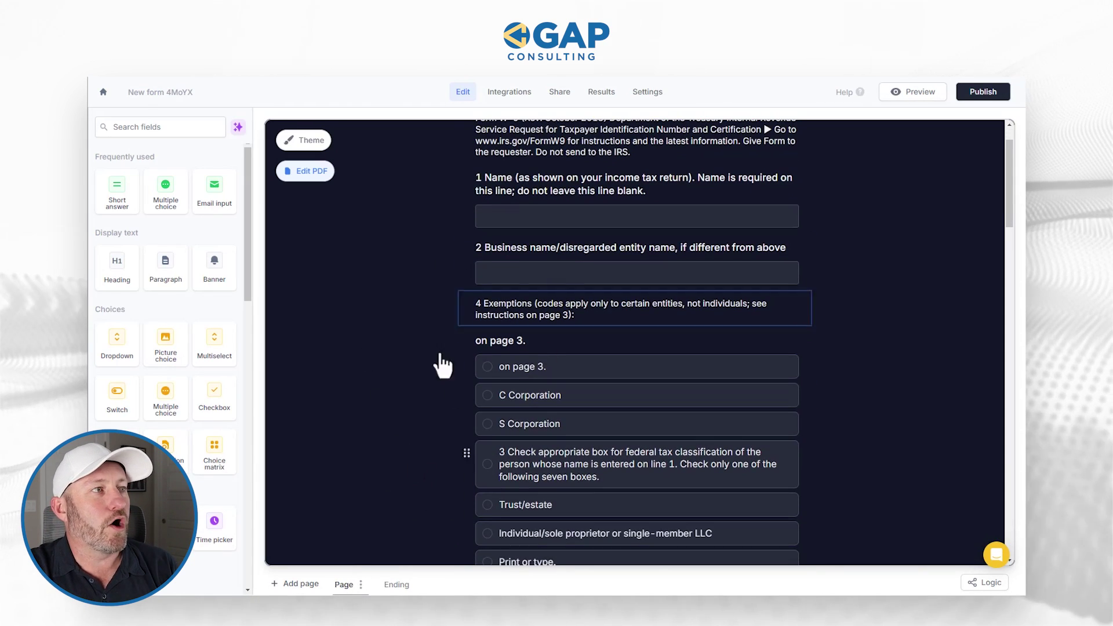
pyautogui.scroll(-3, 446, 394)
# Step: In the PDF mapping editor, inspect the Name field and the entity checkbox group linked to 'on page 3.'
pyautogui.scroll(2, 402, 344)
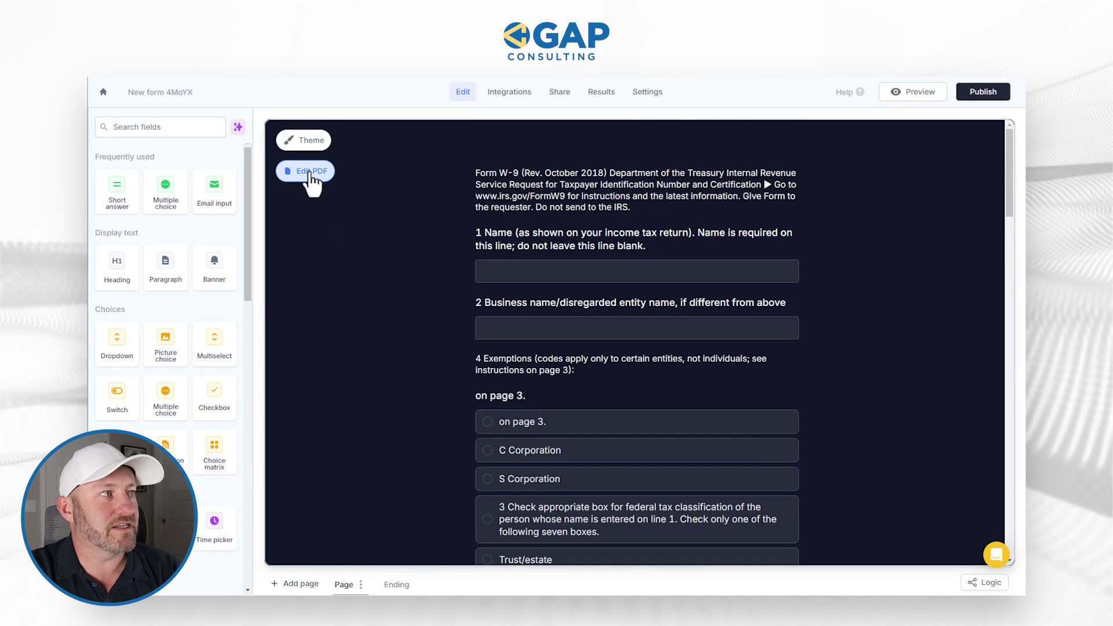
pyautogui.click(310, 172)
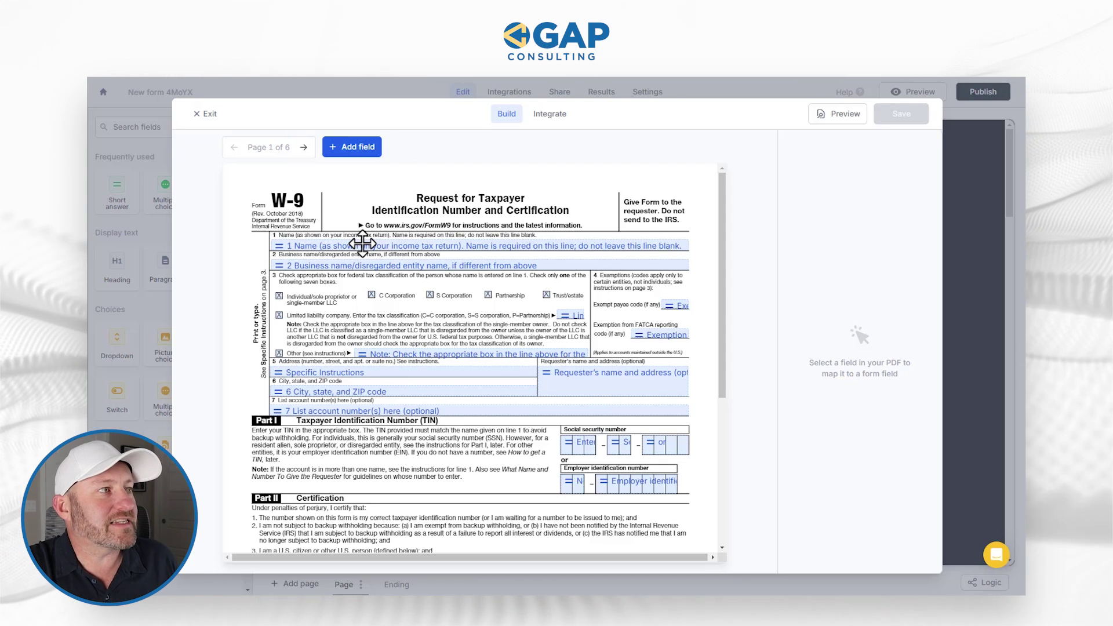
pyautogui.click(363, 243)
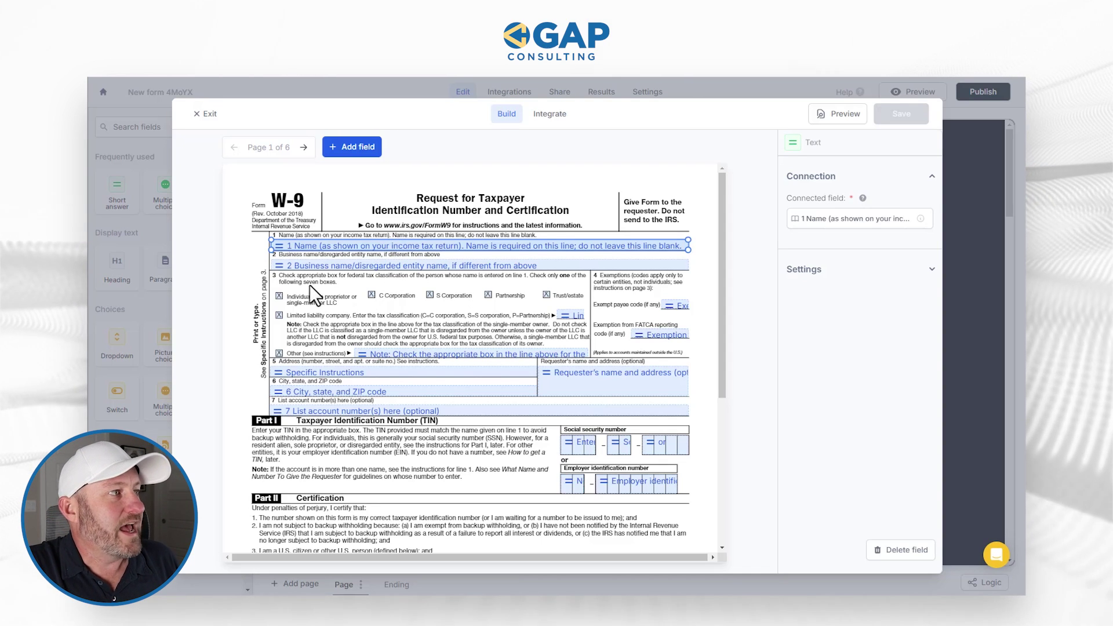
pyautogui.click(278, 298)
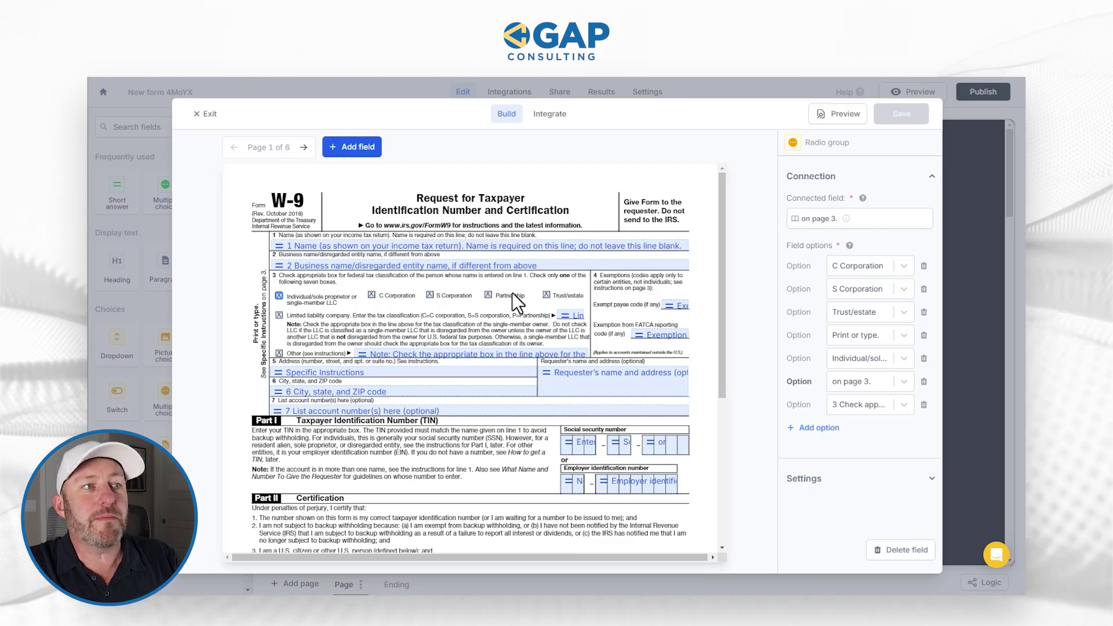
pyautogui.click(812, 220)
pyautogui.click(813, 223)
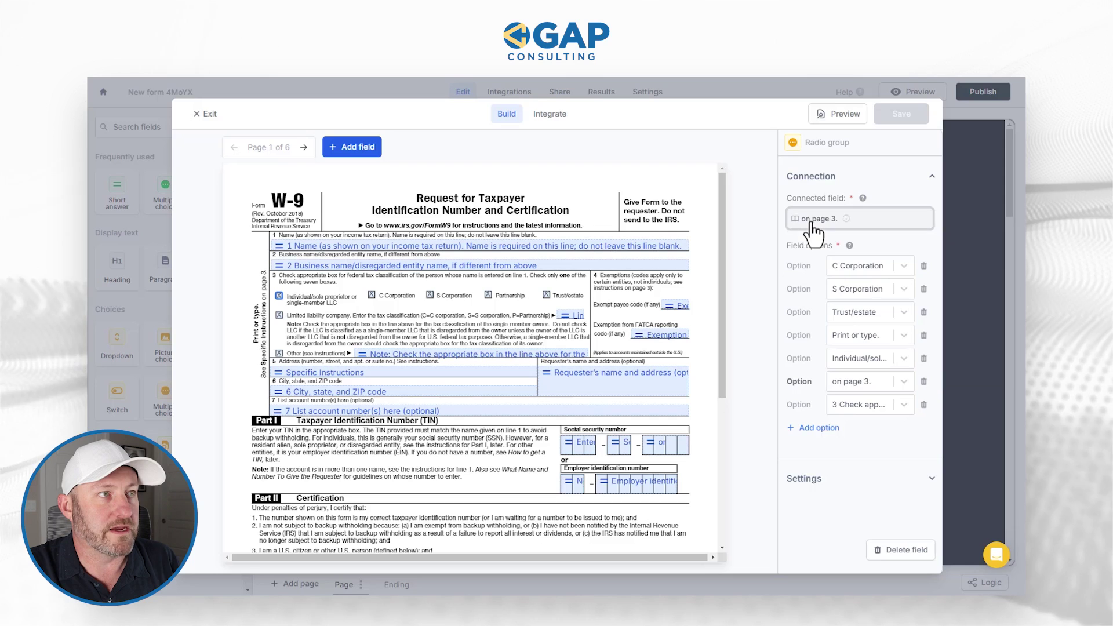
pyautogui.click(197, 114)
# Step: Retitle the 'on page 3.' question as 'What is your business entity?'
pyautogui.scroll(-3, 380, 360)
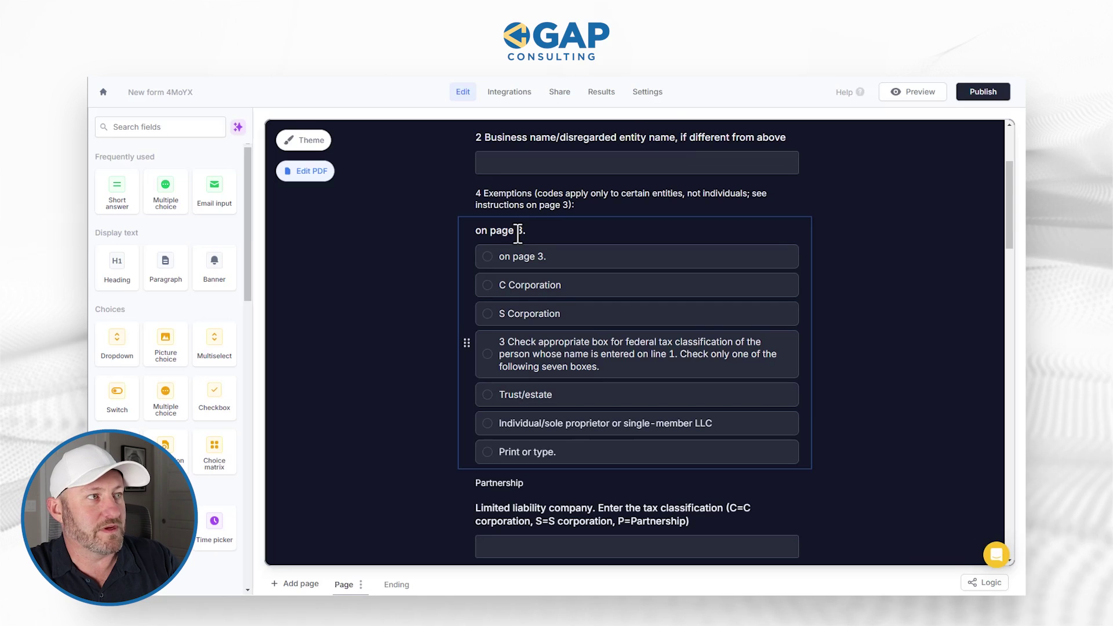
pyautogui.click(518, 233)
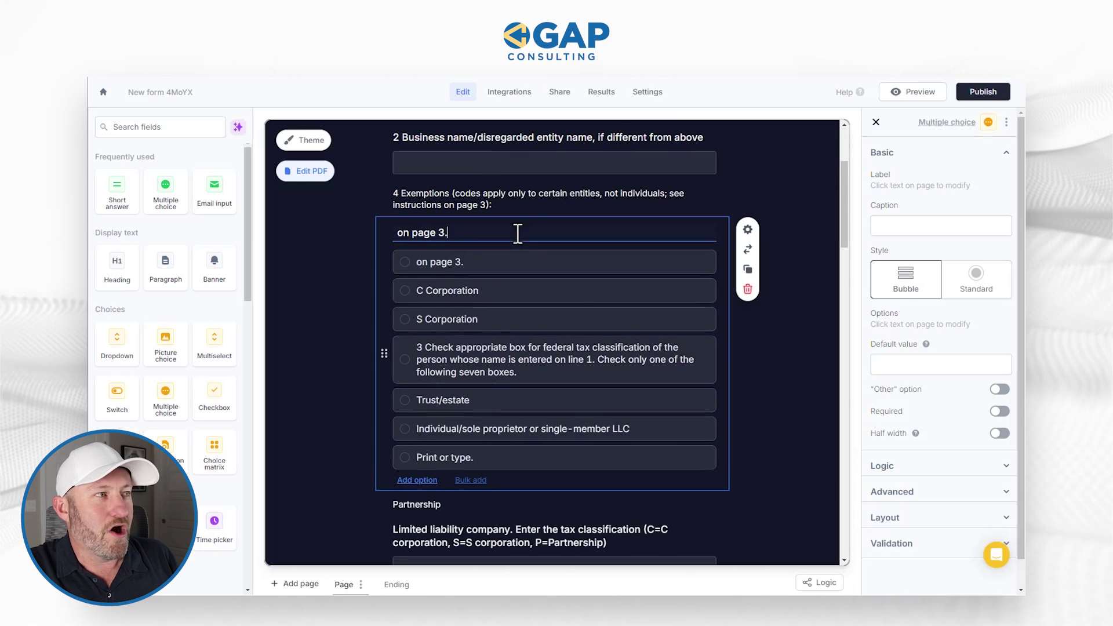
pyautogui.tripleClick(428, 232)
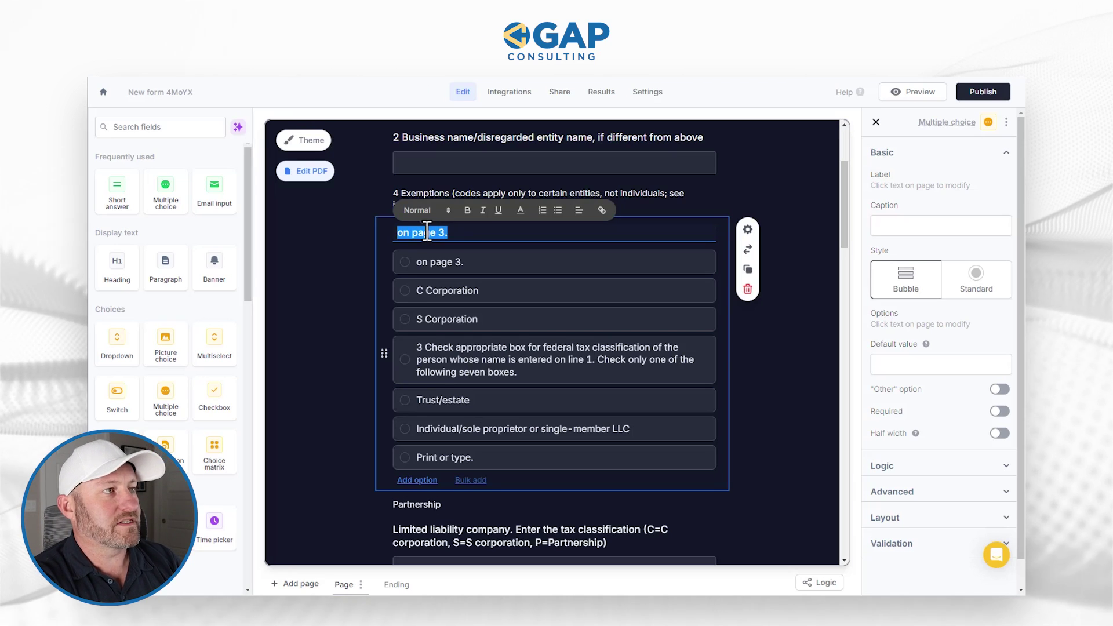
pyautogui.write('What is your')
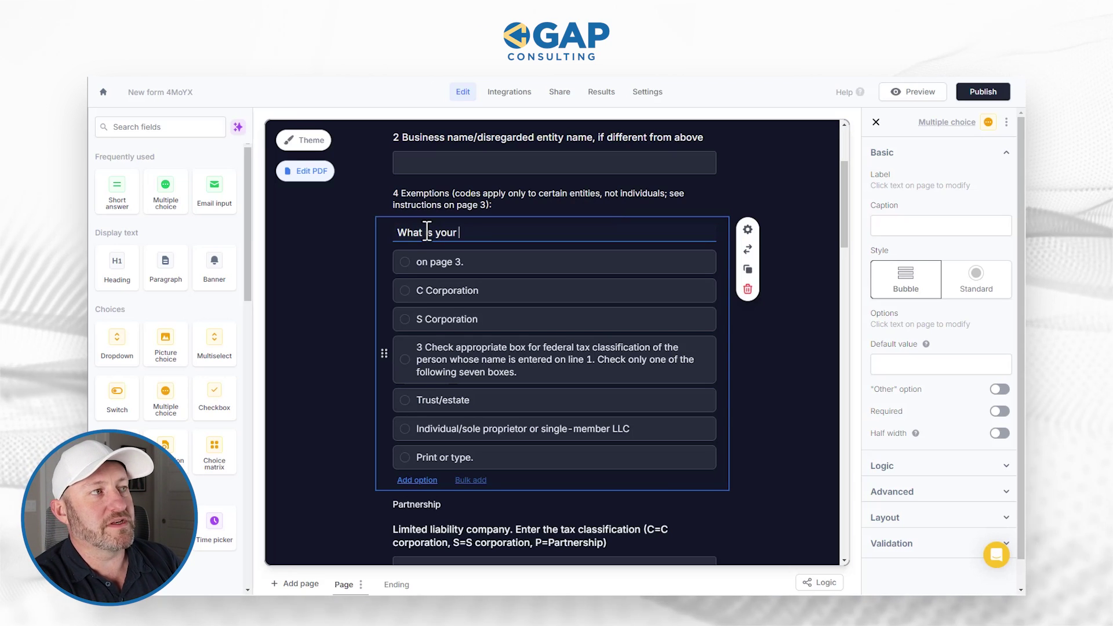
pyautogui.write(' business entity')
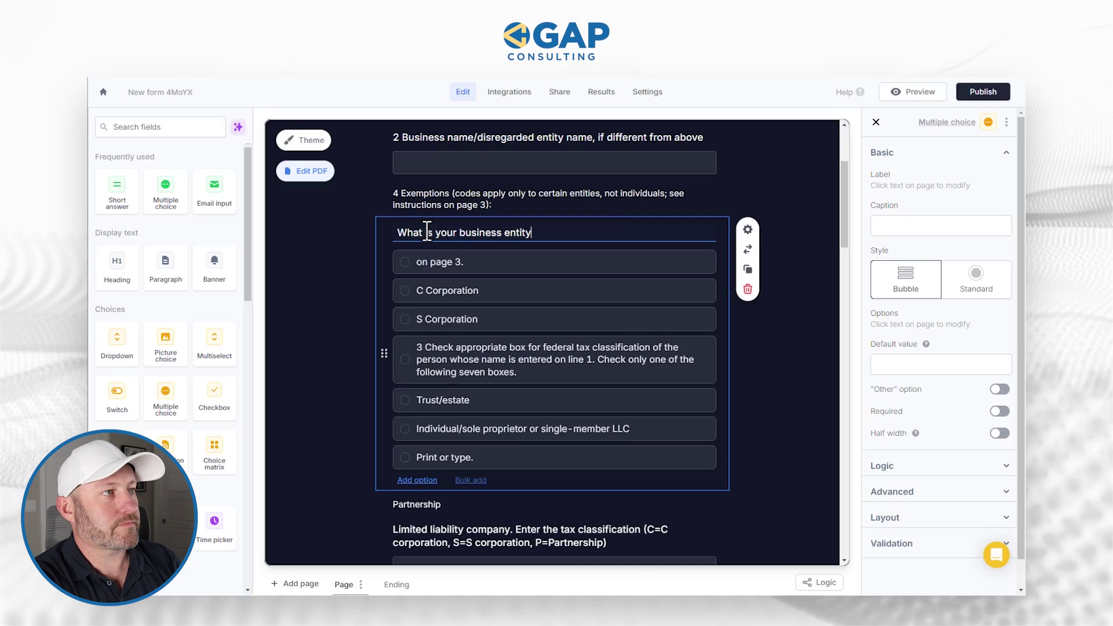
pyautogui.write('?')
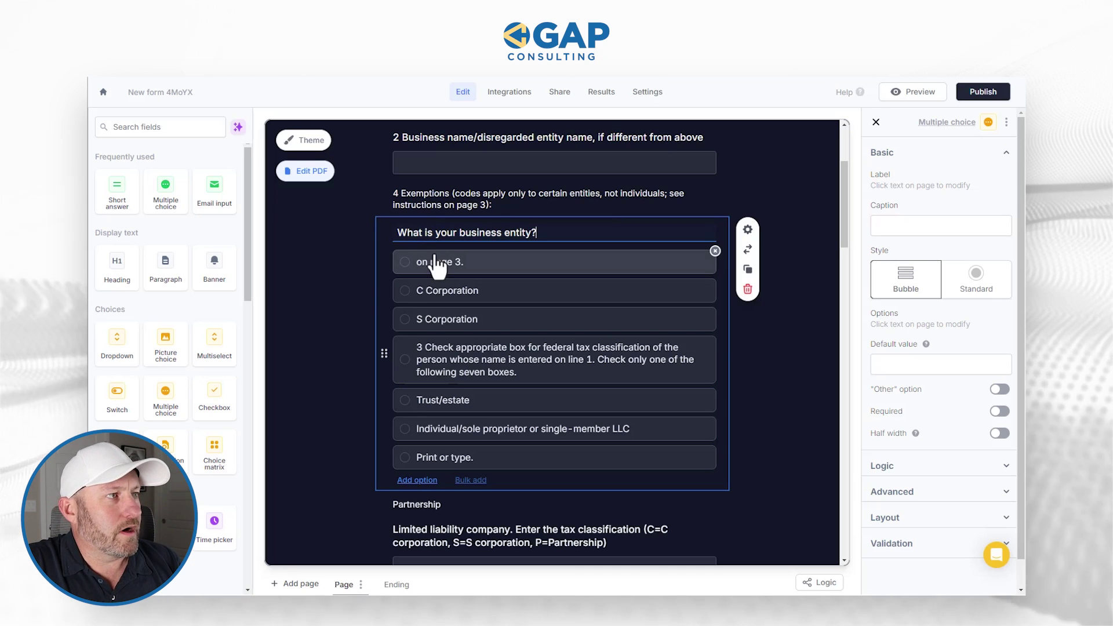
pyautogui.click(436, 264)
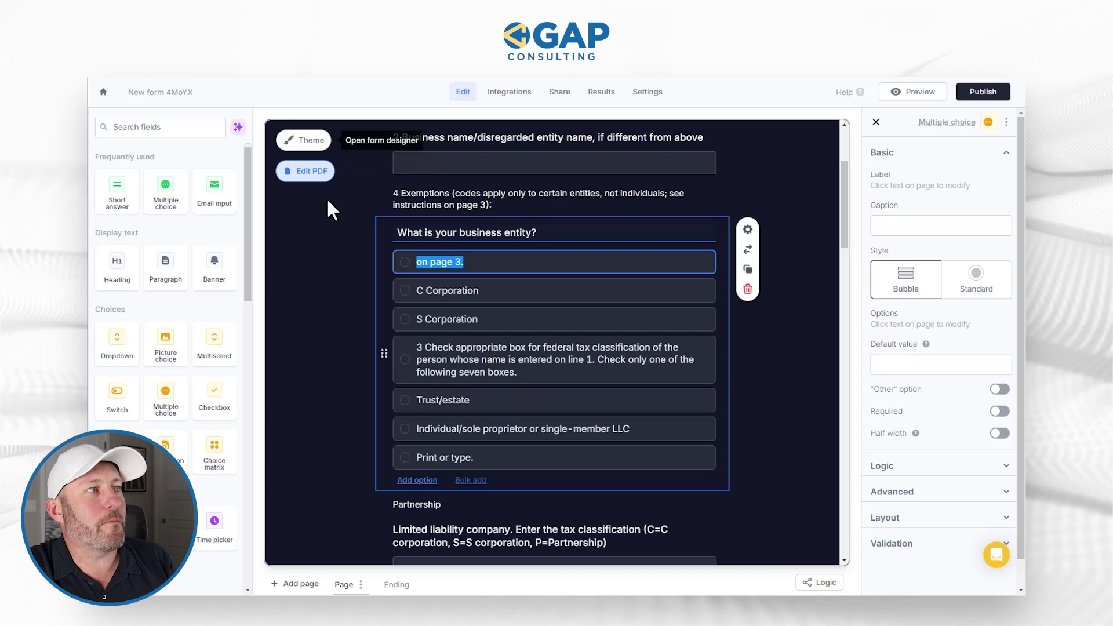
pyautogui.click(315, 179)
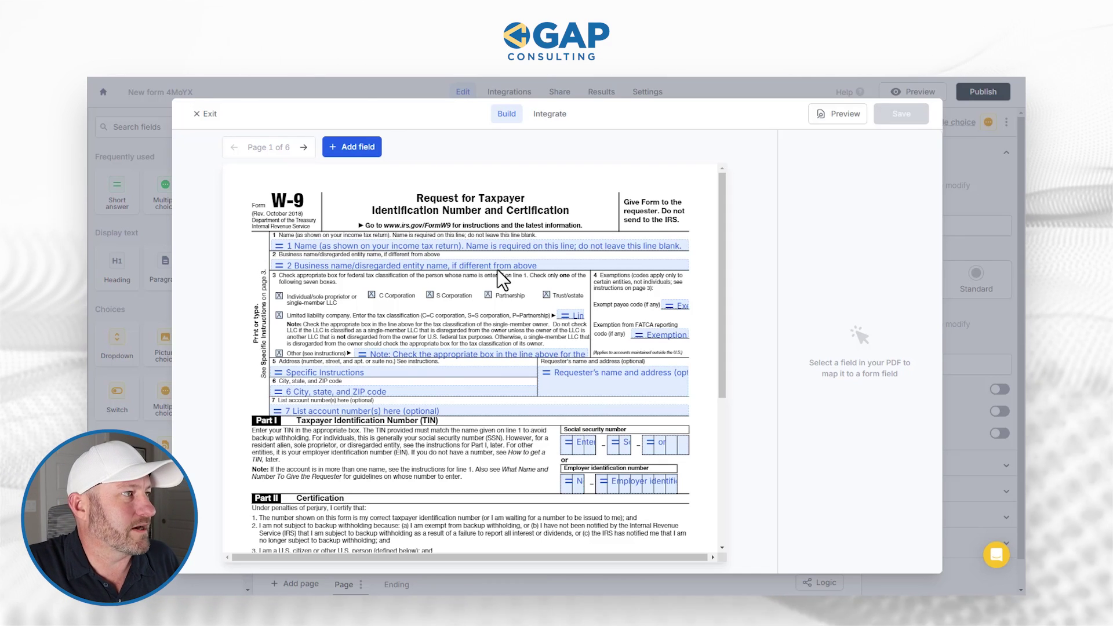
pyautogui.tripleClick(290, 296)
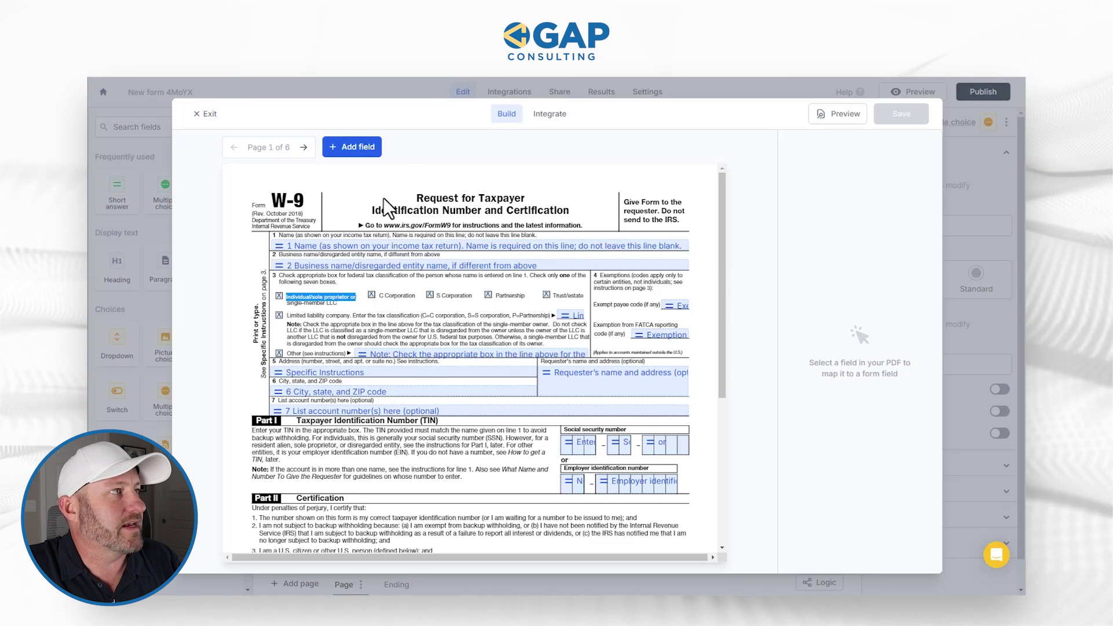
pyautogui.click(204, 114)
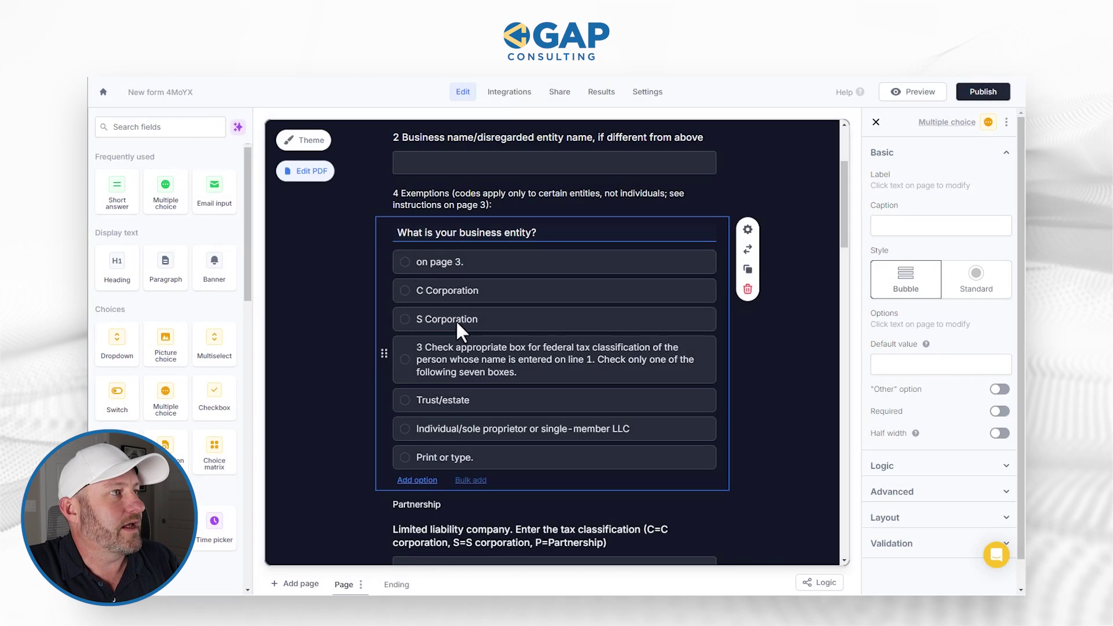
# Step: Replace the first answer option's 'on page 3.' text with 'Individual / Sole Prop'
pyautogui.click(453, 261)
pyautogui.tripleClick(462, 262)
pyautogui.write('🖍 Create QB Bill for Invoice')
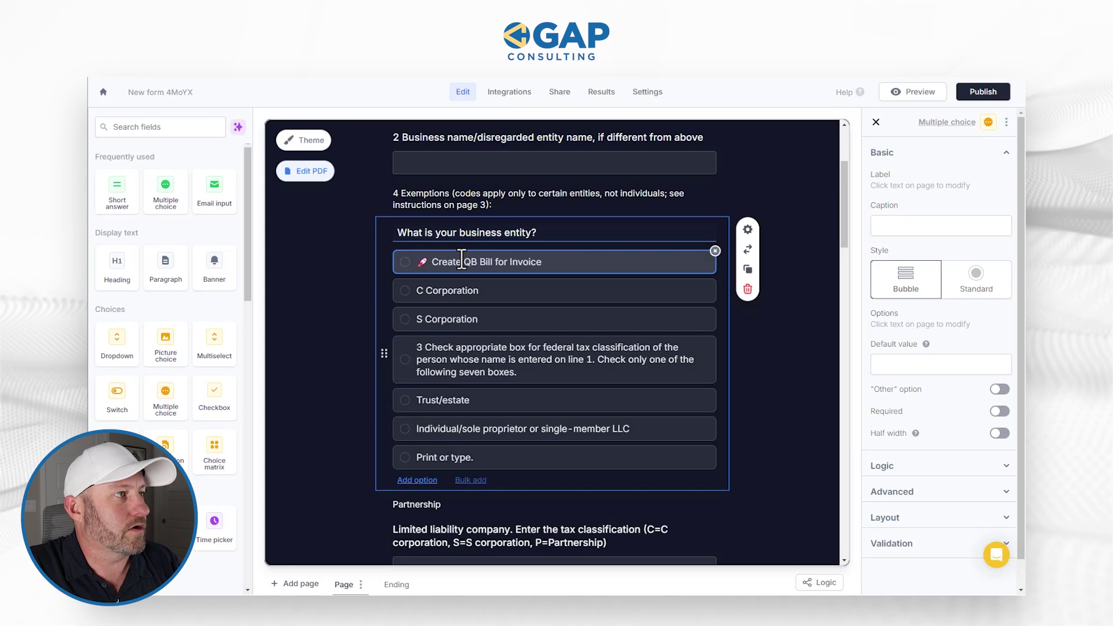
pyautogui.hotkey('ctrl', 'z')
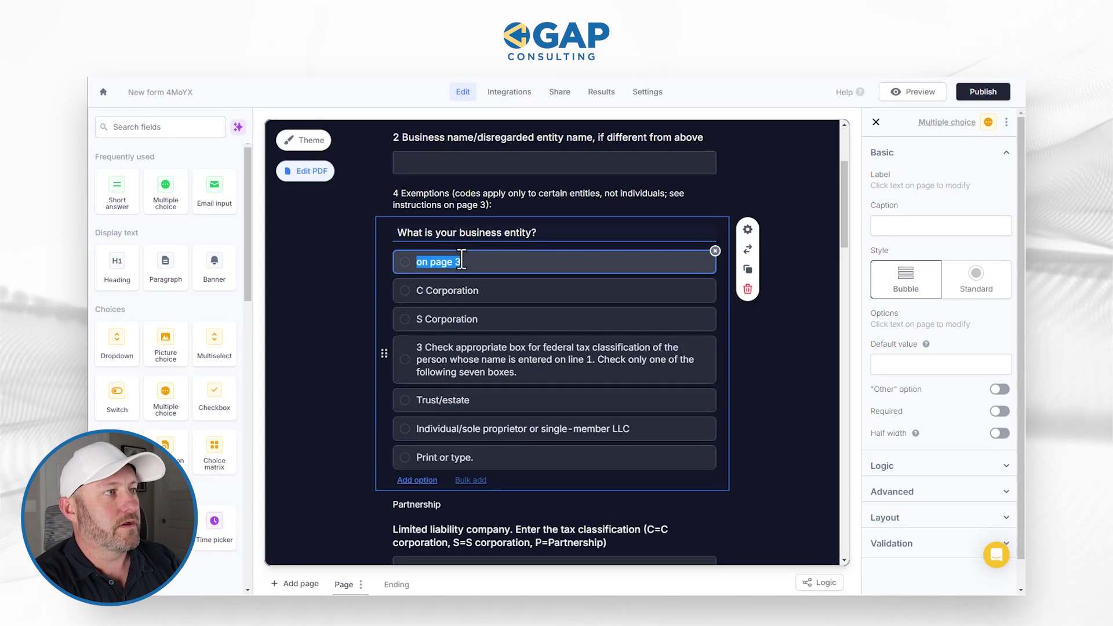
pyautogui.write('Individual')
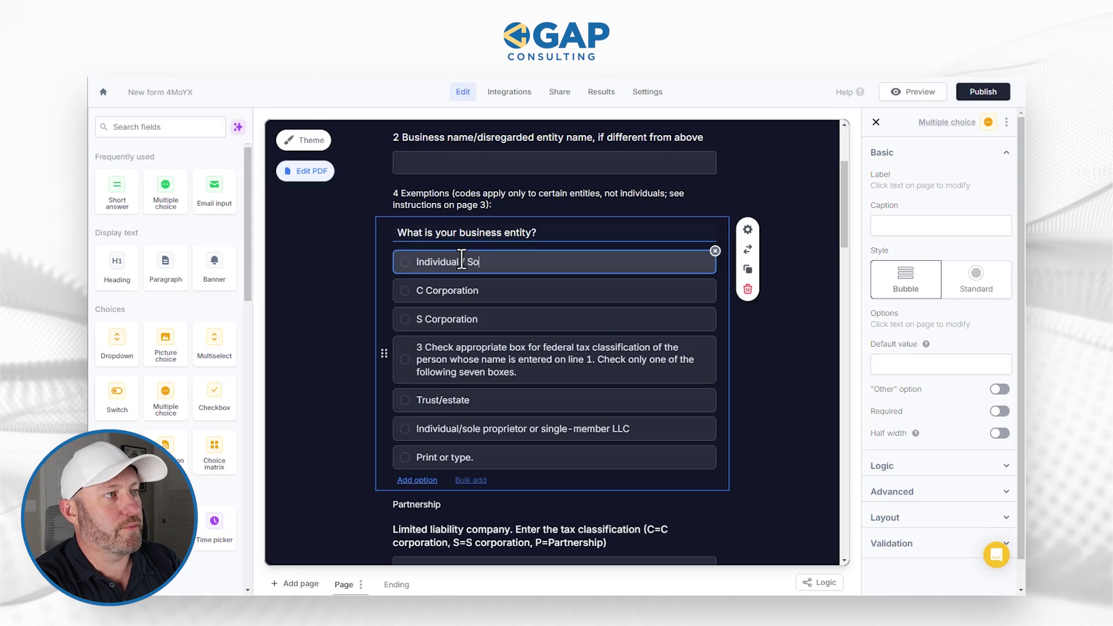
pyautogui.write(' / Sole Prop')
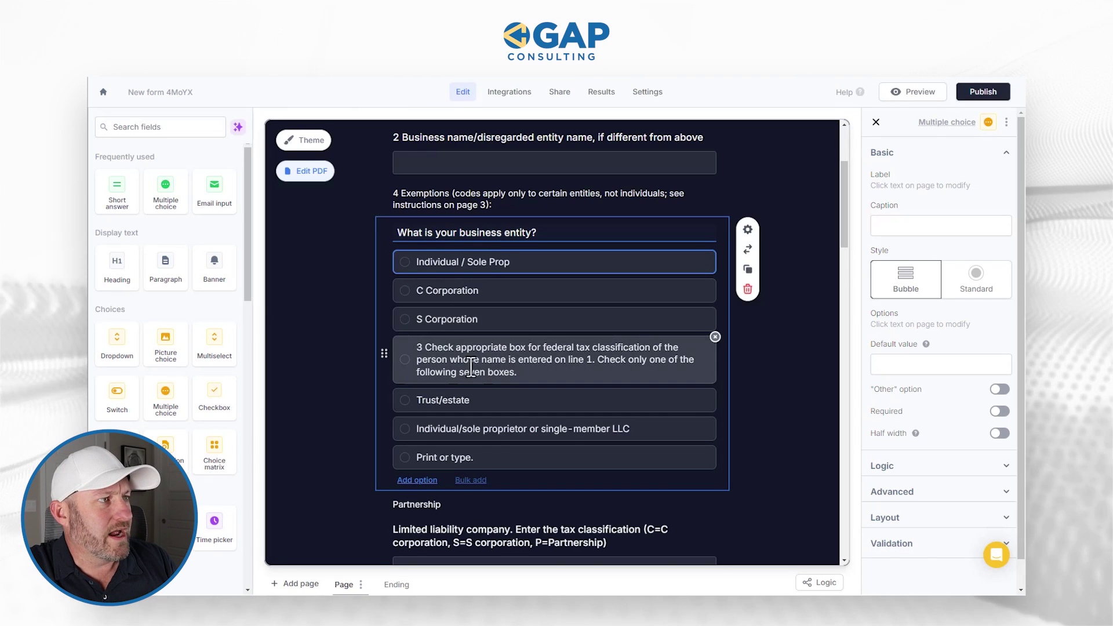
# Step: In the PDF editor, remove the 'Print or type.' and check-box instruction options from the entity radio group
pyautogui.click(305, 170)
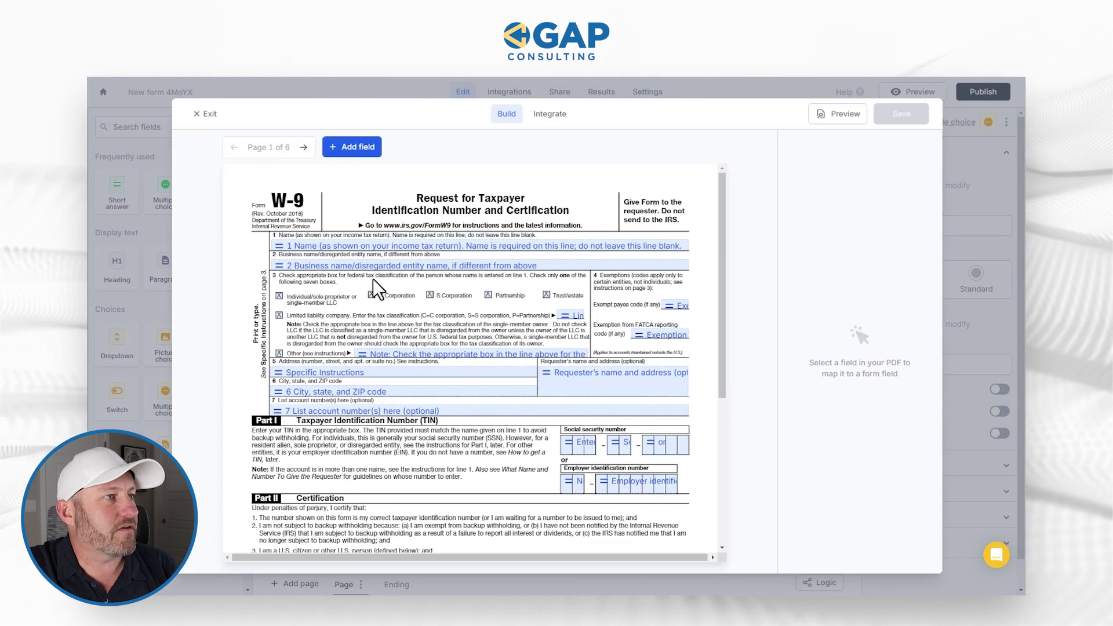
pyautogui.click(430, 294)
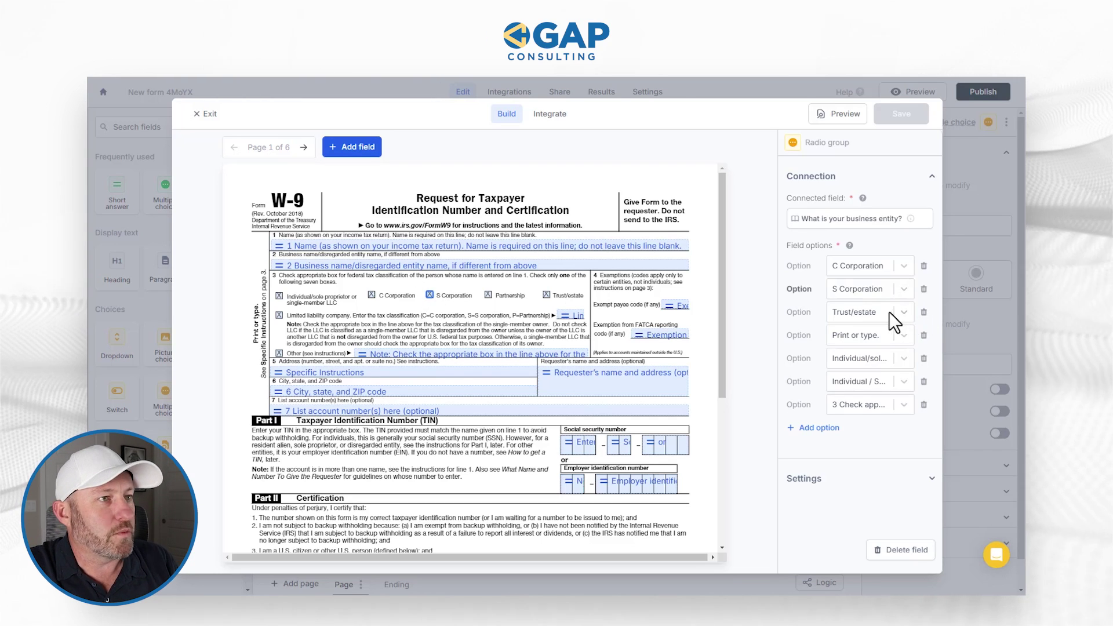
pyautogui.click(864, 315)
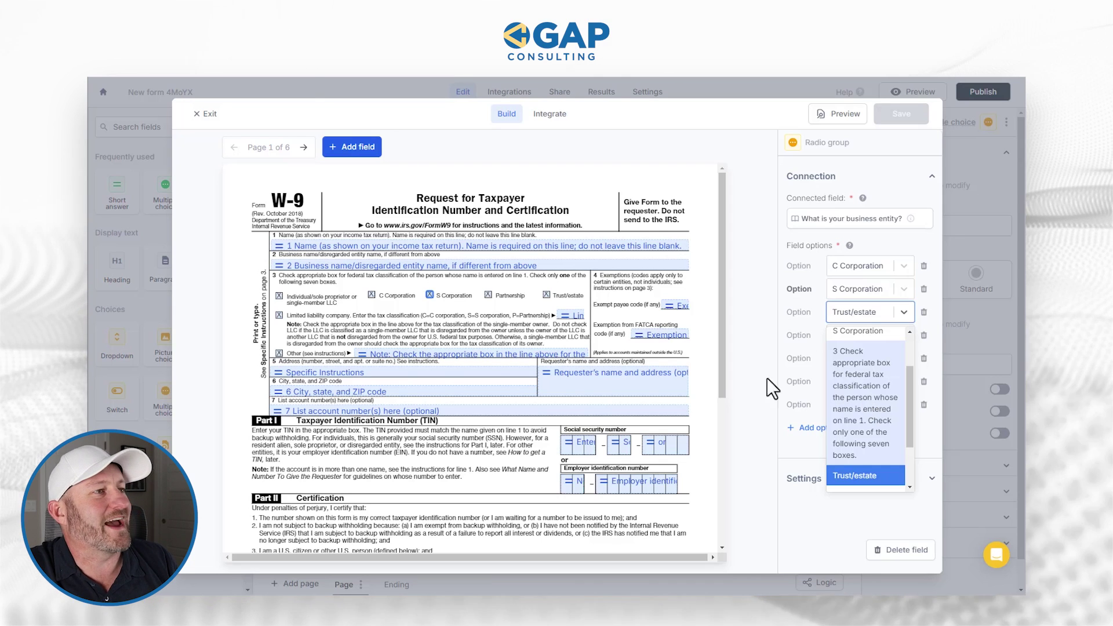
pyautogui.click(747, 332)
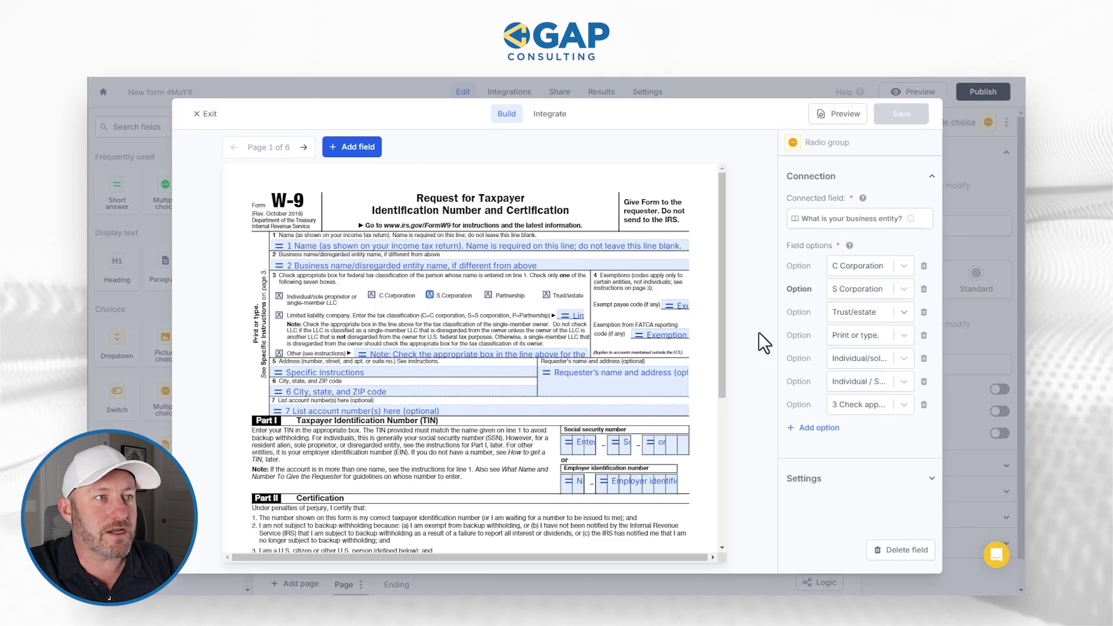
pyautogui.click(488, 295)
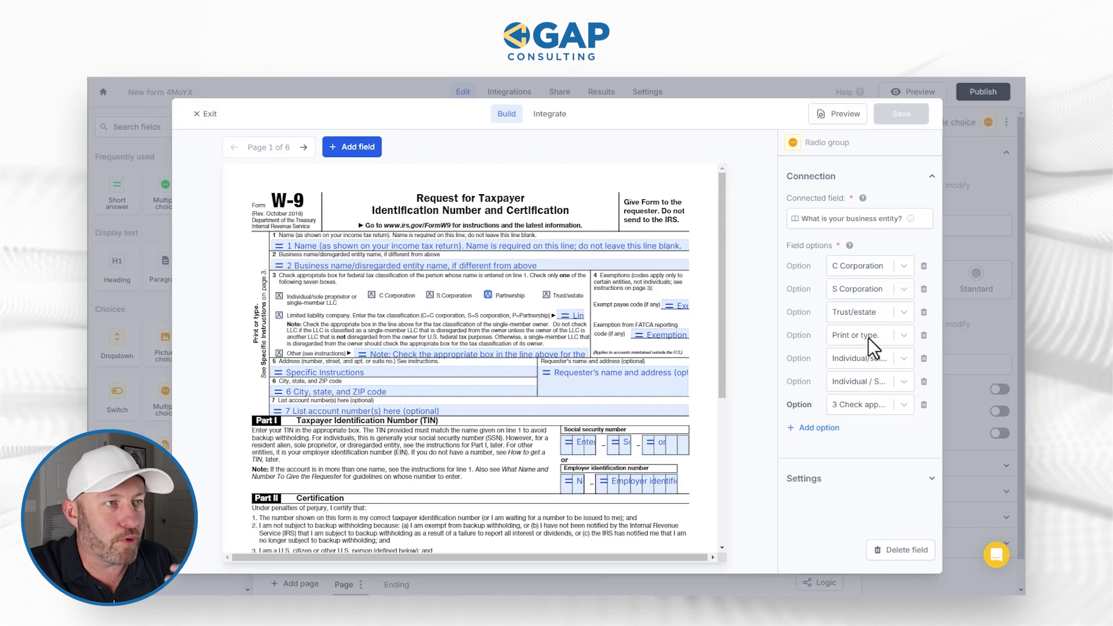
pyautogui.click(923, 335)
pyautogui.click(924, 382)
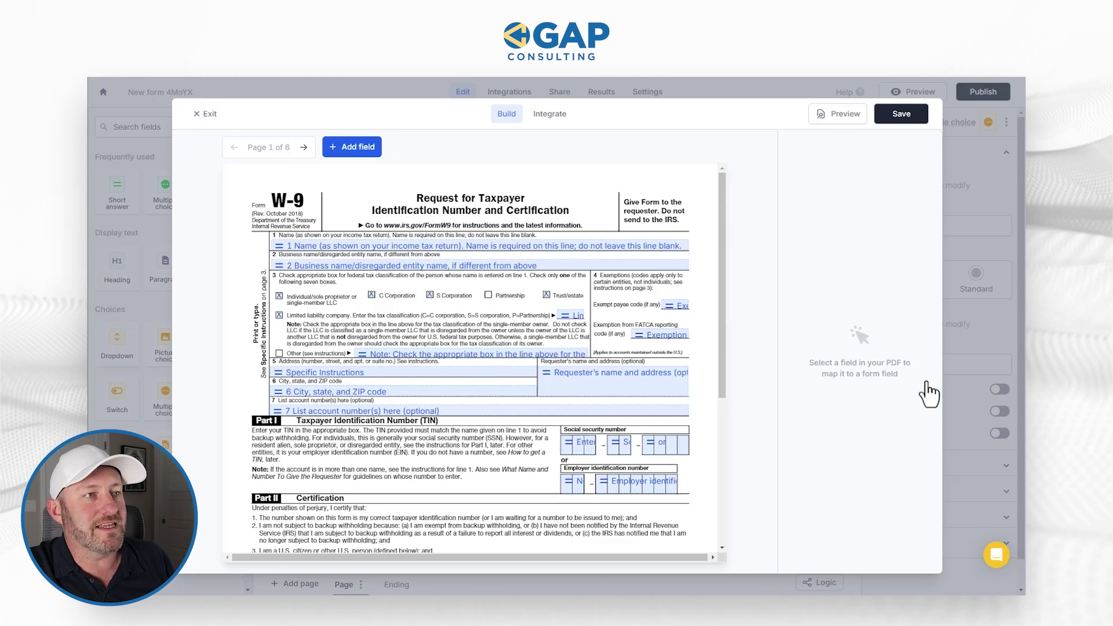
# Step: Add a new option to the radio group and place its box on the Partnership checkbox
pyautogui.click(546, 296)
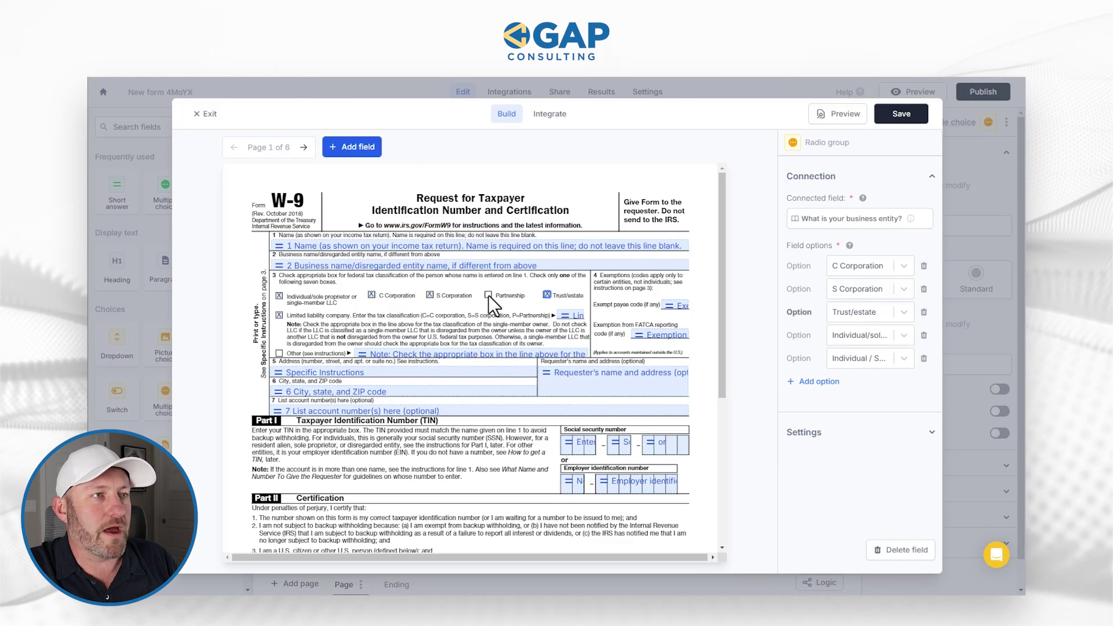
pyautogui.click(821, 381)
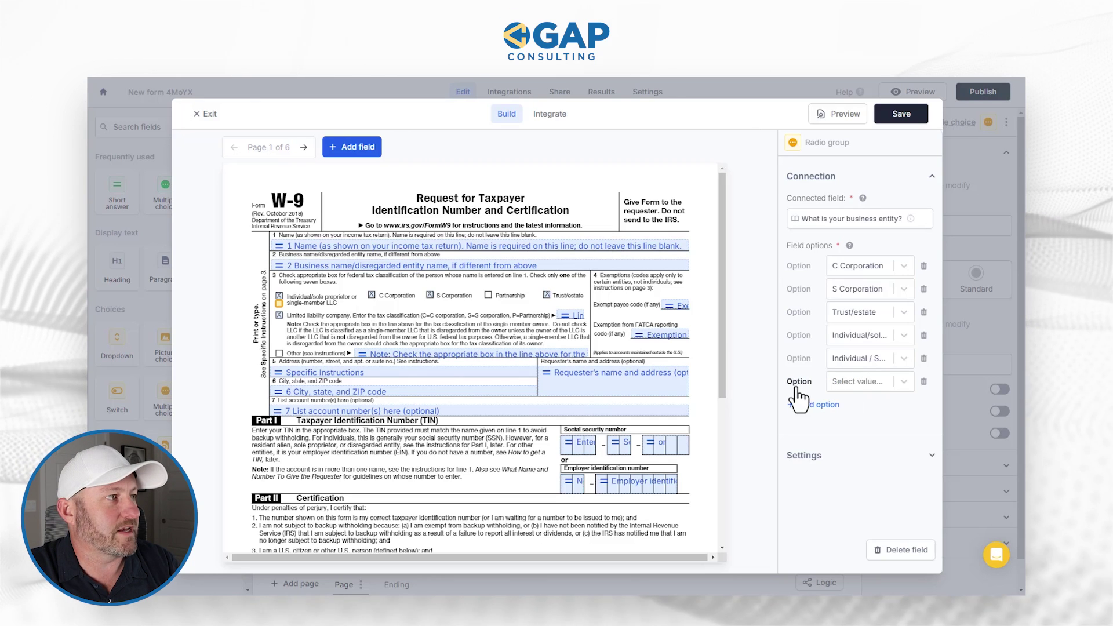
pyautogui.moveTo(280, 303); pyautogui.dragTo(488, 295)
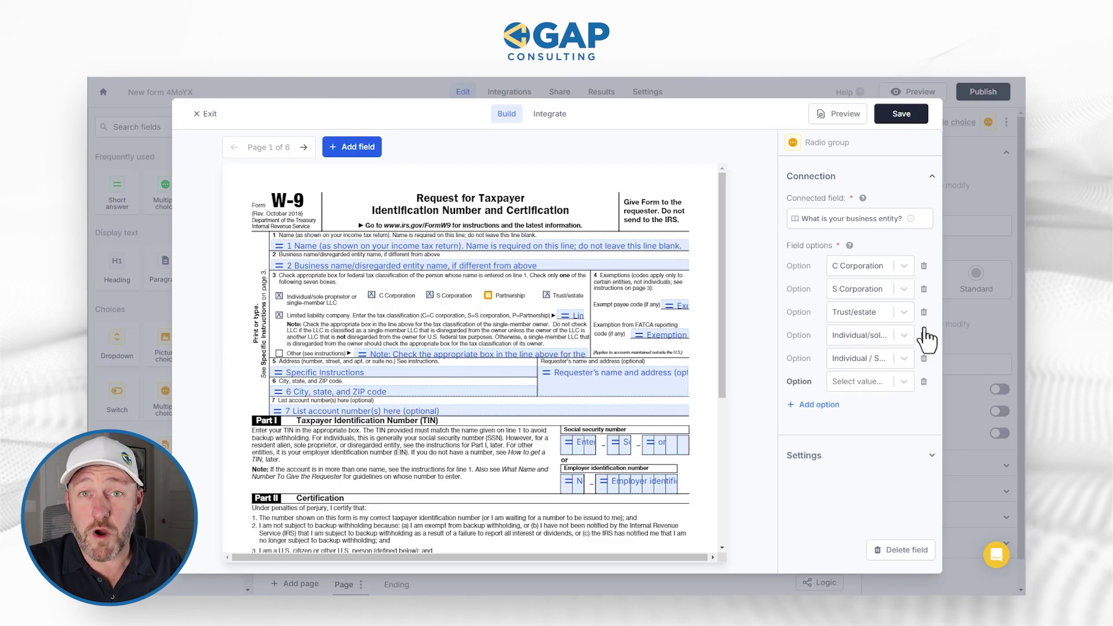
pyautogui.click(874, 386)
pyautogui.scroll(-3, 886, 468)
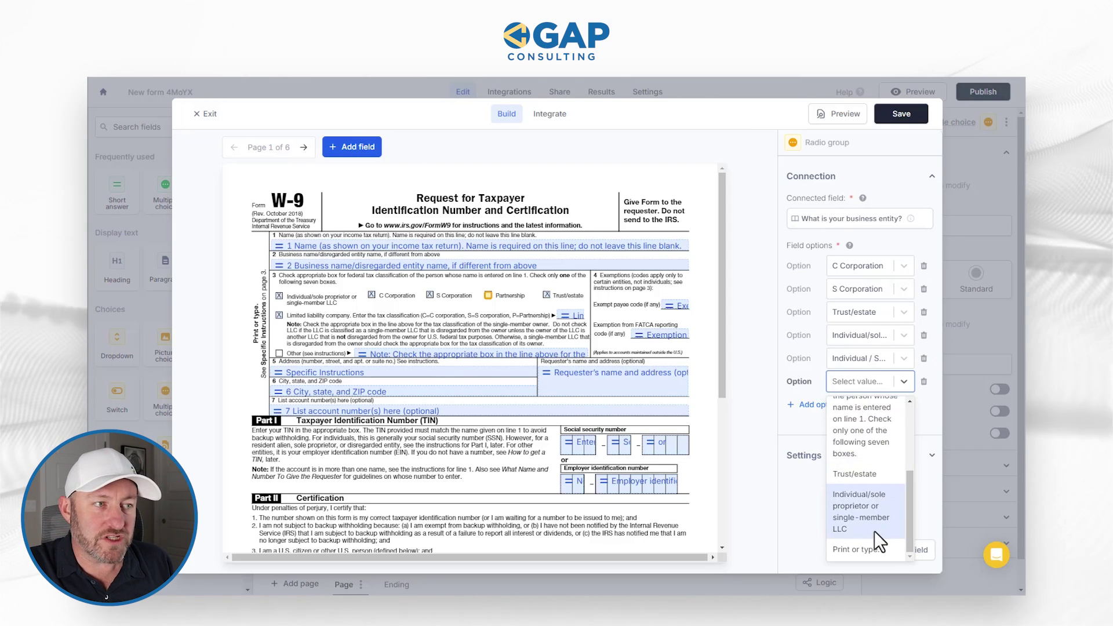
pyautogui.scroll(5, 874, 531)
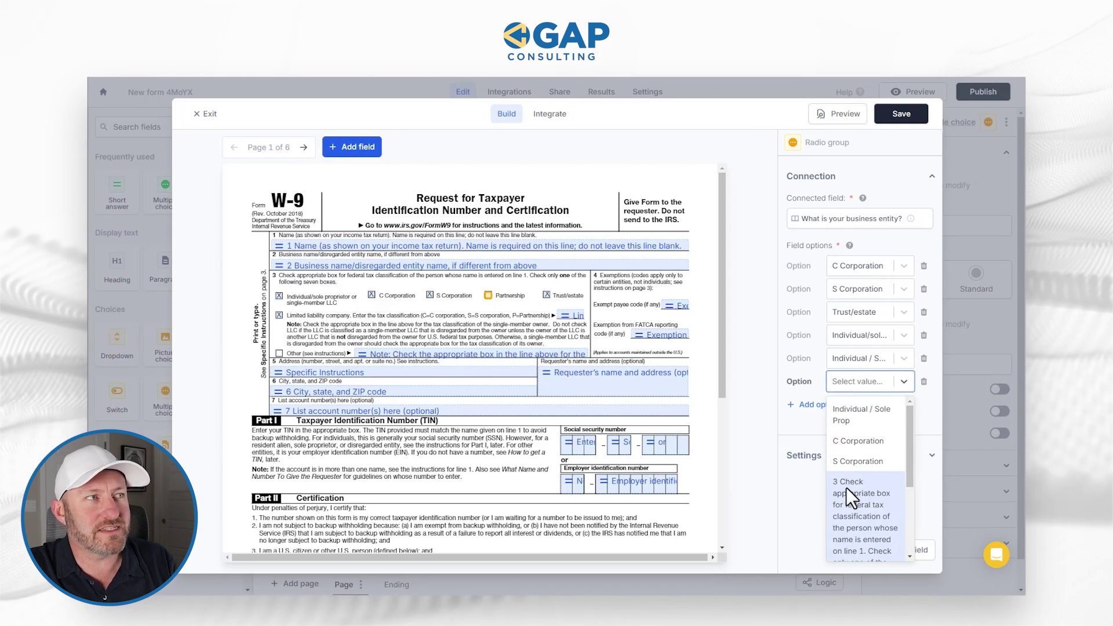
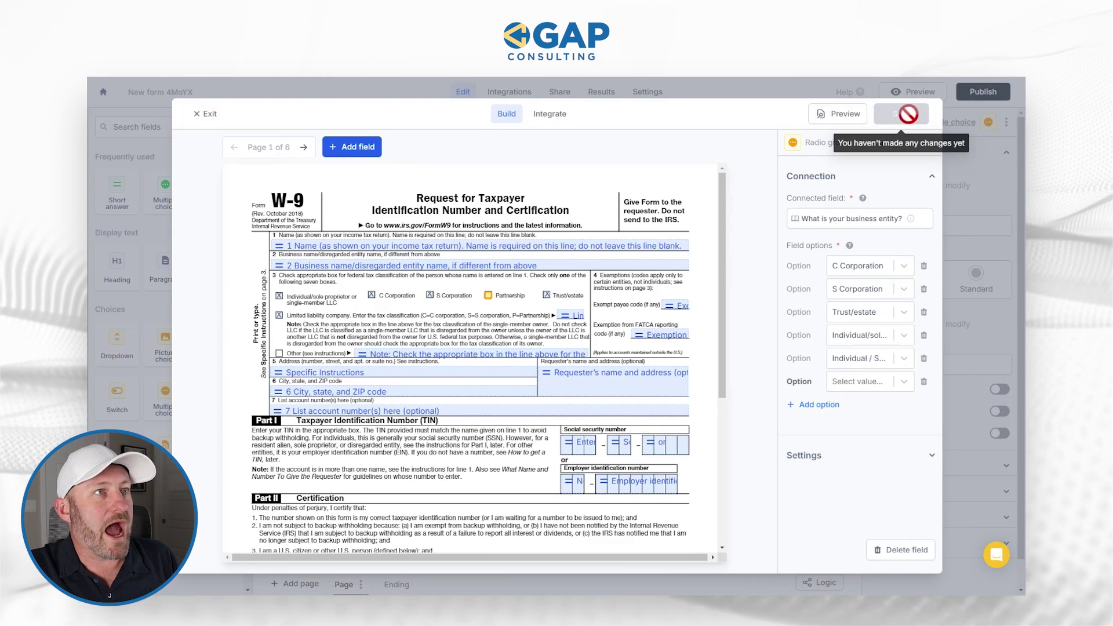
# Step: Rename the fourth business-entity option to Partnership
pyautogui.click(204, 119)
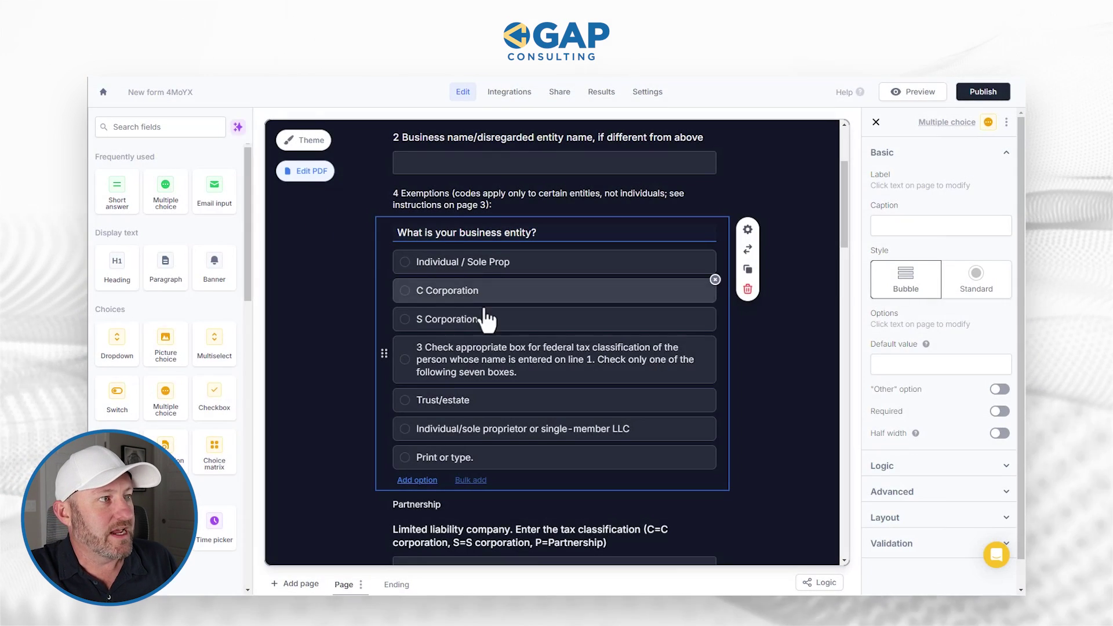
pyautogui.click(490, 369)
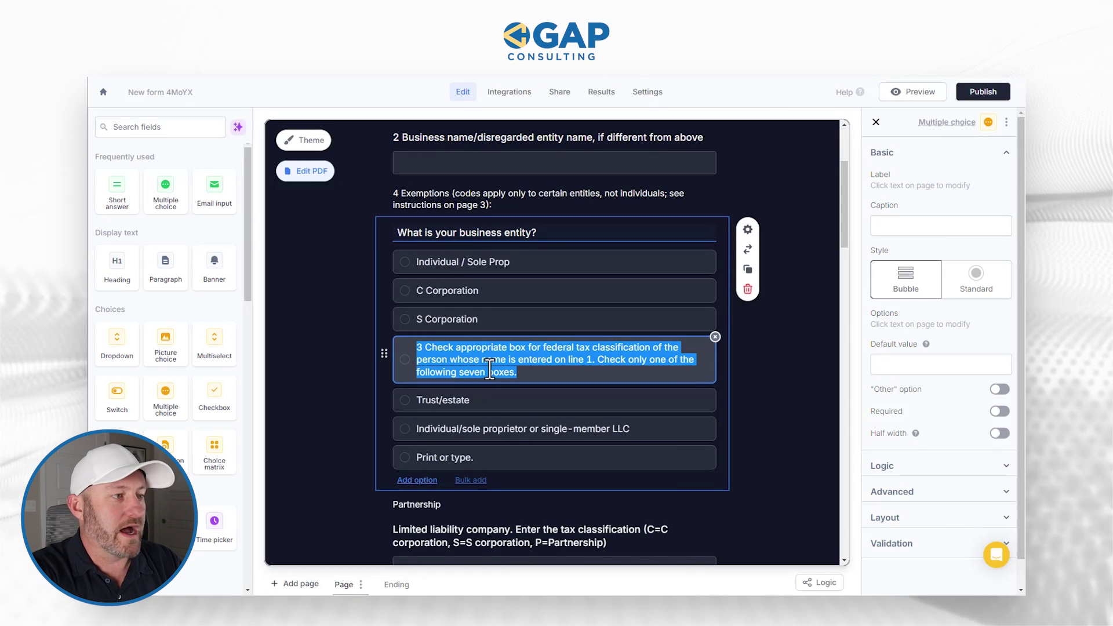
pyautogui.write('Partnership')
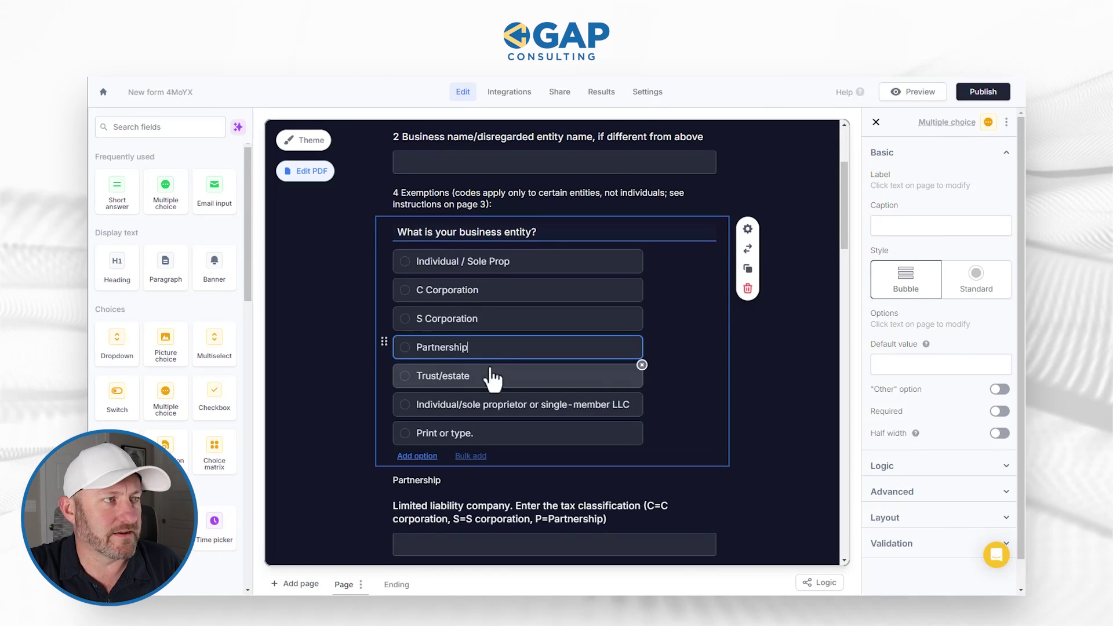
pyautogui.click(760, 363)
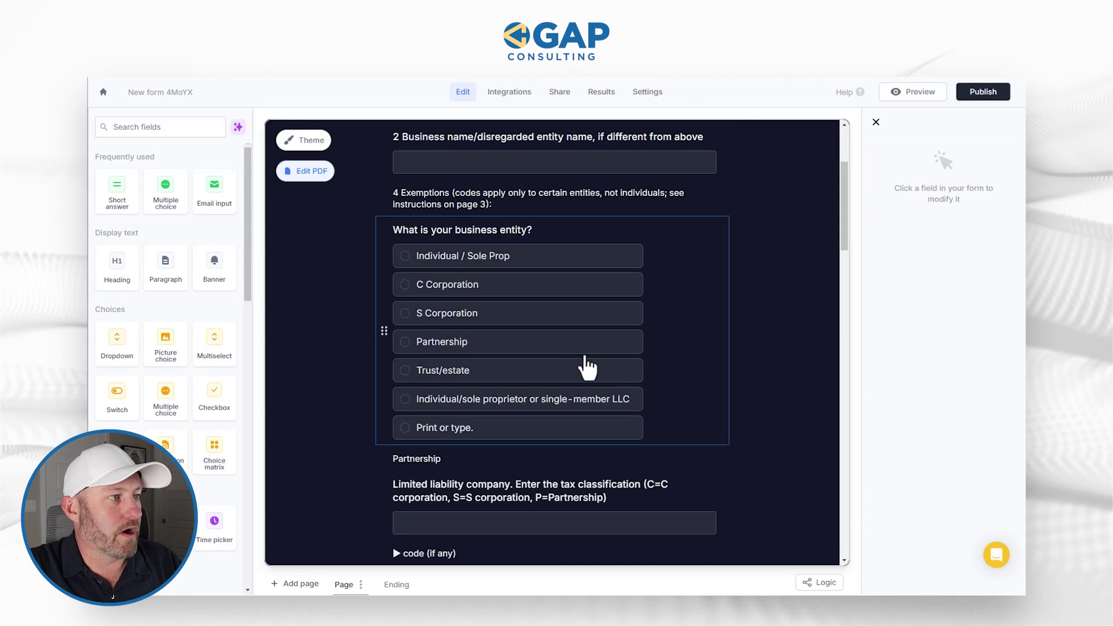
# Step: Delete the 'Print or type.' and 'Individual / Sole Prop' options, then reopen the PDF editor
pyautogui.click(502, 432)
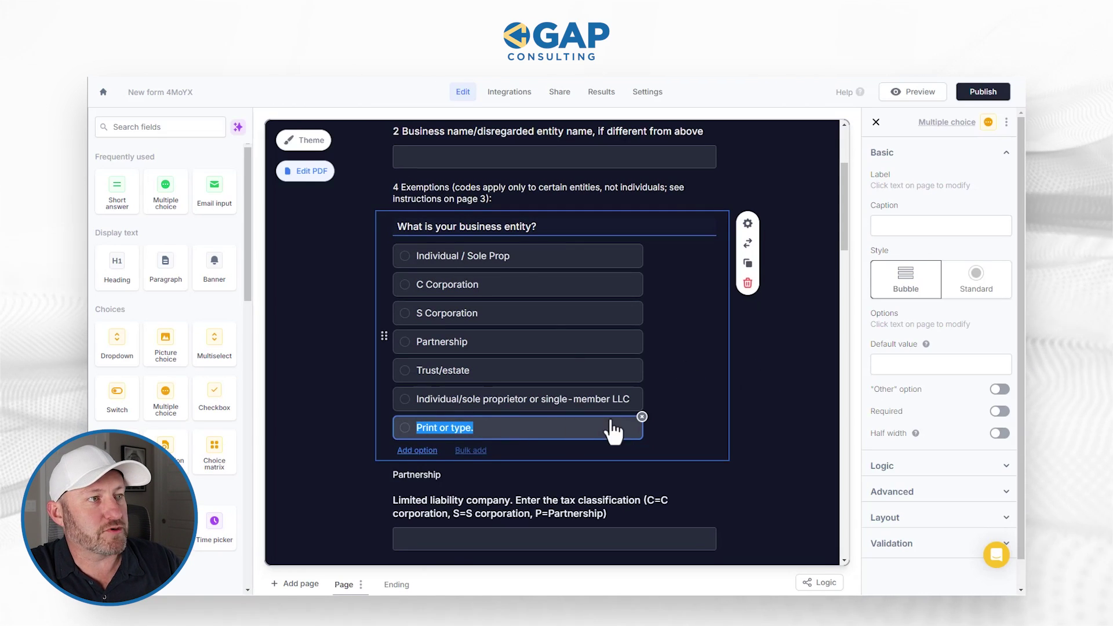
pyautogui.click(642, 416)
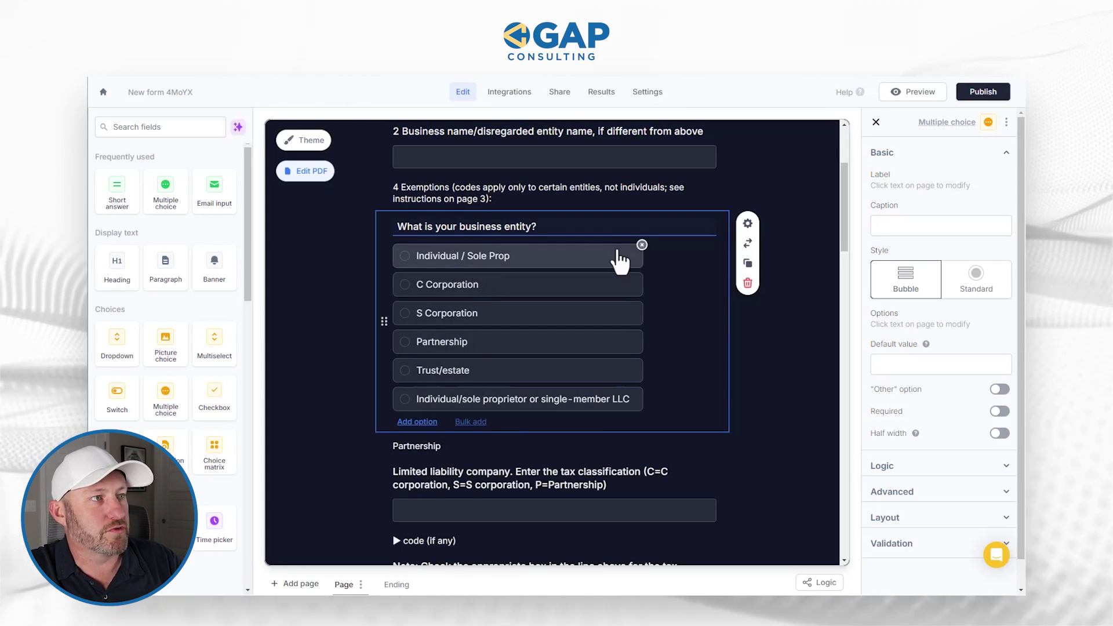
pyautogui.click(641, 245)
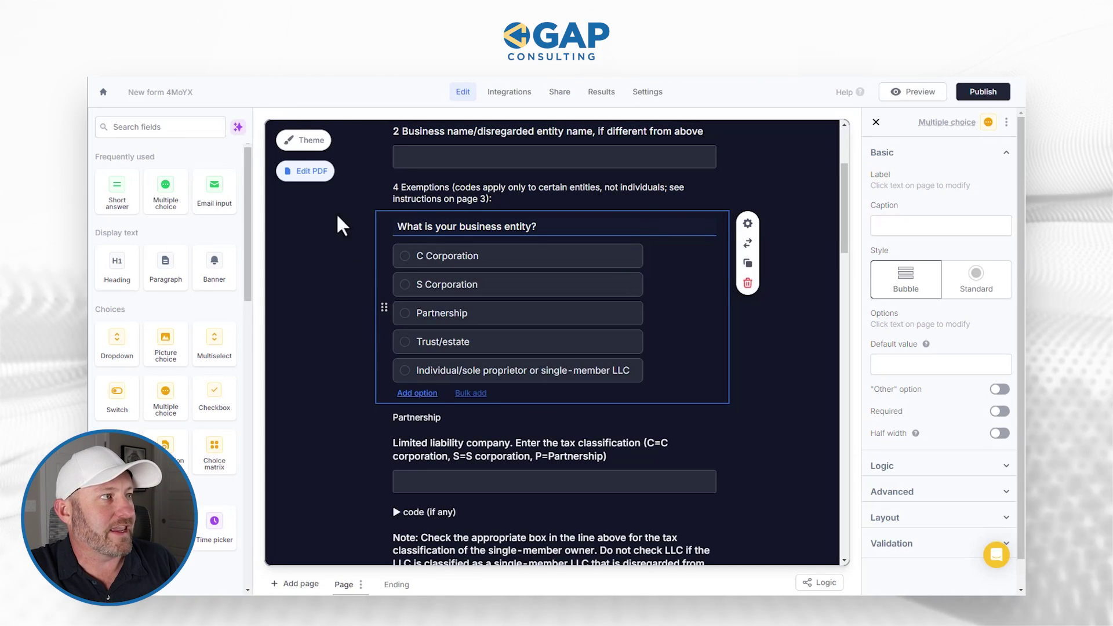
pyautogui.click(318, 168)
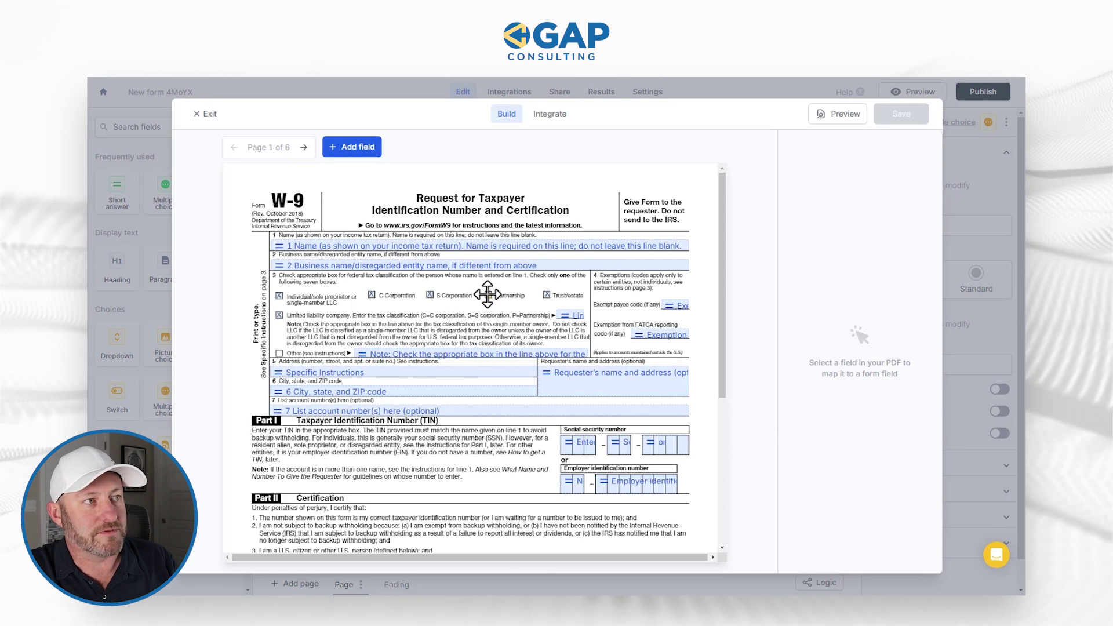
# Step: Map the W-9's fourth tax-classification checkbox to the Partnership answer
pyautogui.click(487, 295)
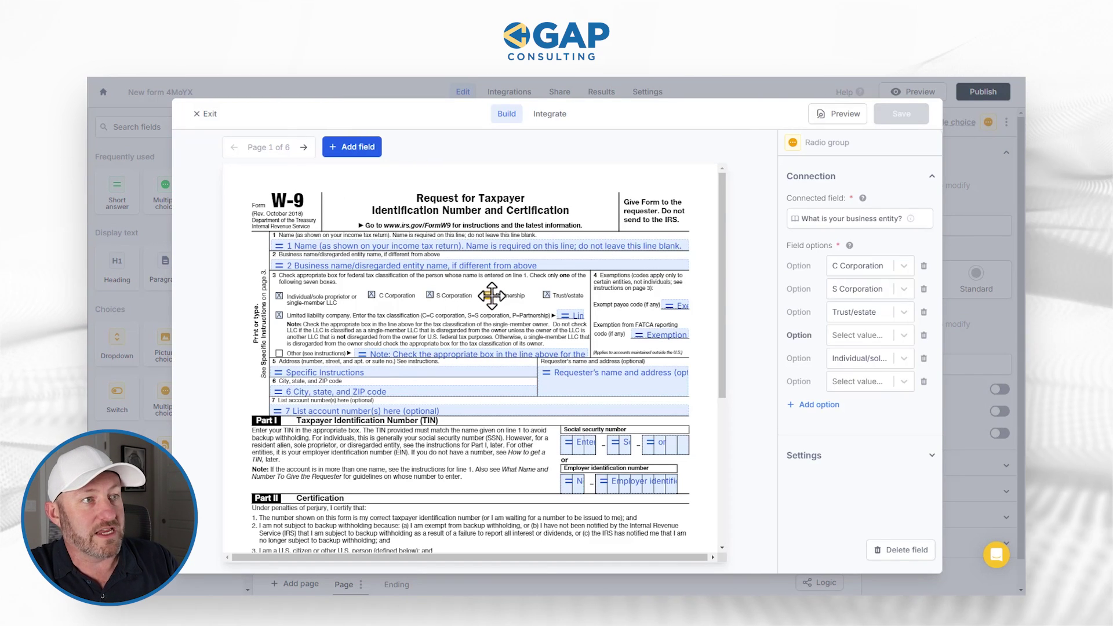
pyautogui.click(904, 335)
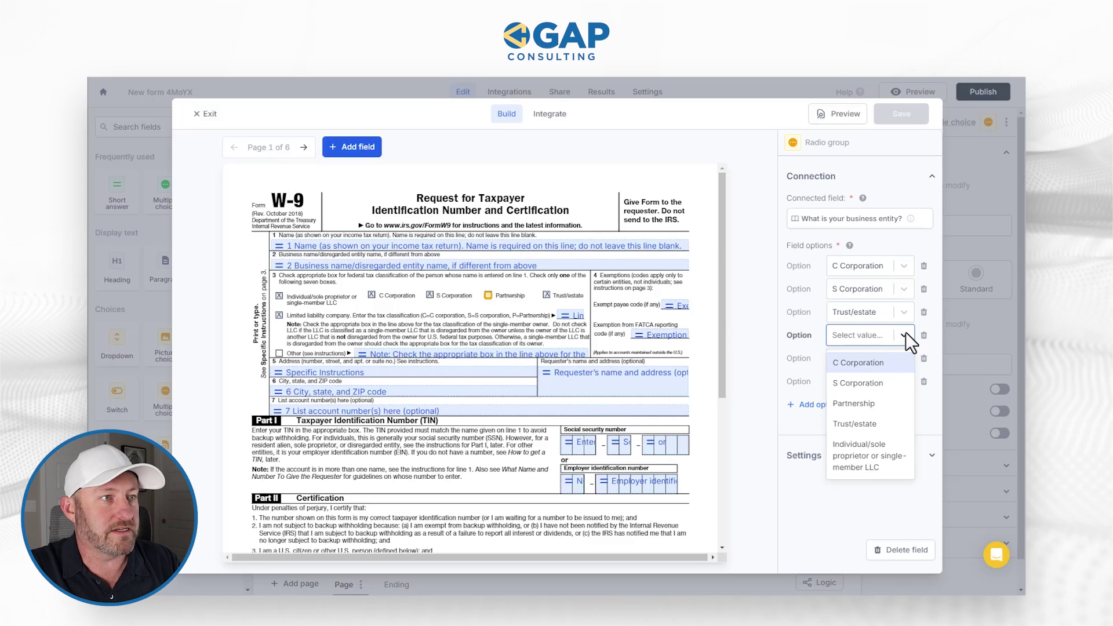
pyautogui.click(877, 405)
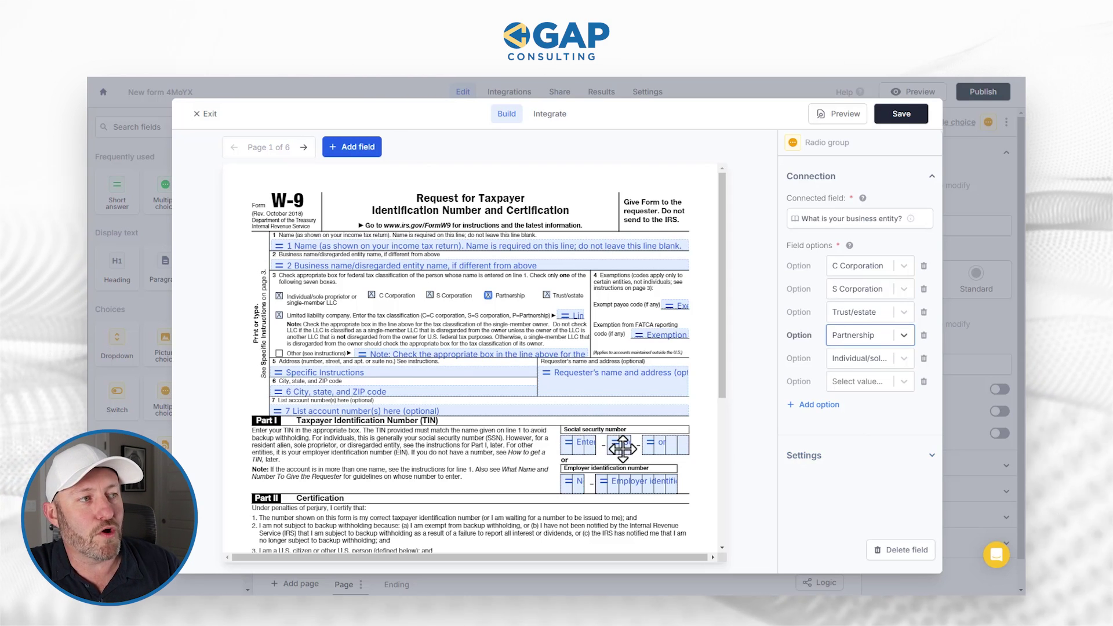
pyautogui.click(661, 449)
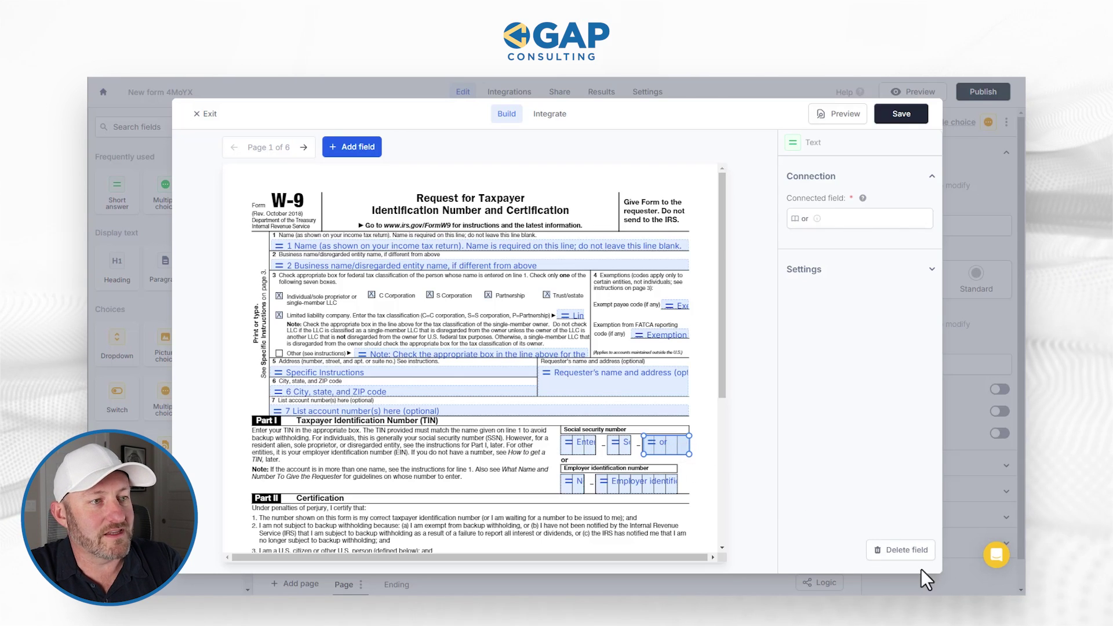
# Step: Delete the second and third SSN boxes and stretch the first across the whole number row
pyautogui.click(908, 552)
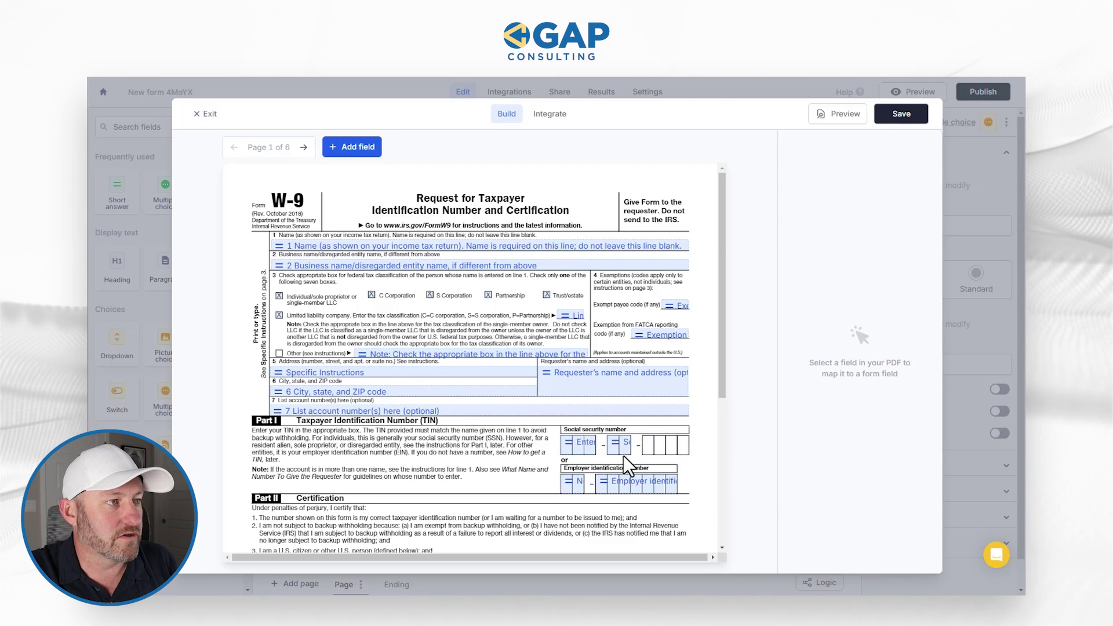
pyautogui.click(622, 444)
pyautogui.click(919, 552)
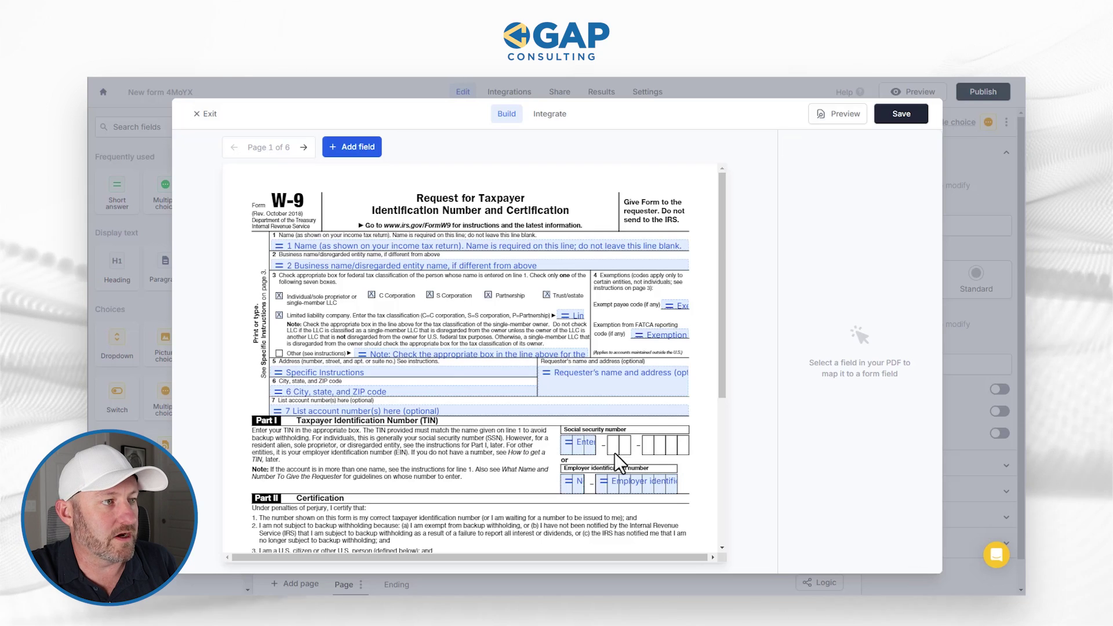
pyautogui.click(586, 444)
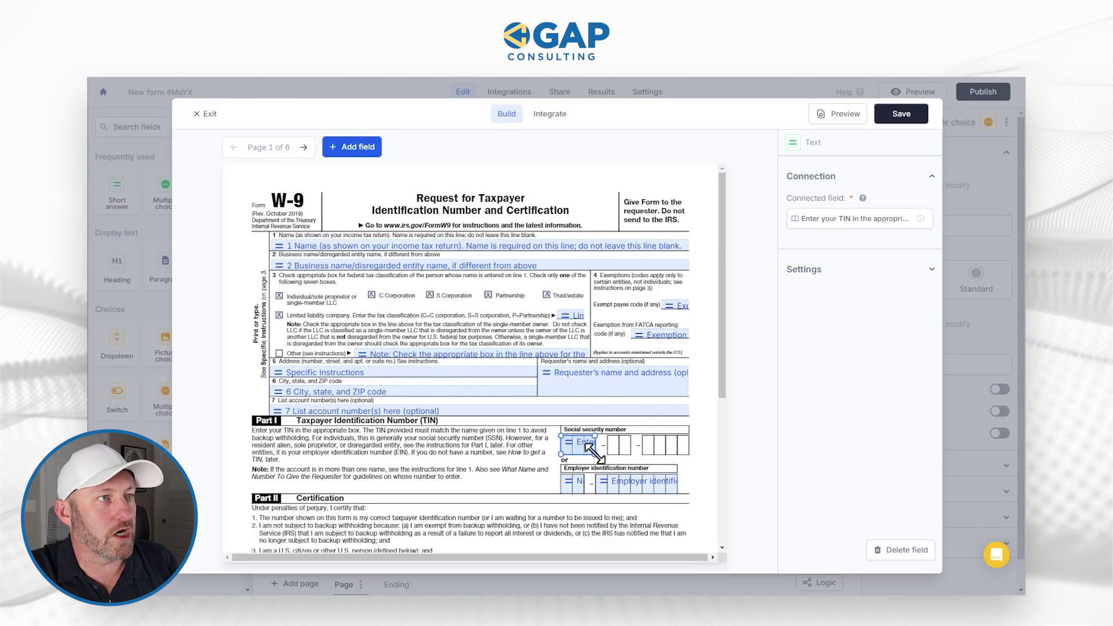
pyautogui.moveTo(636, 451); pyautogui.dragTo(688, 455)
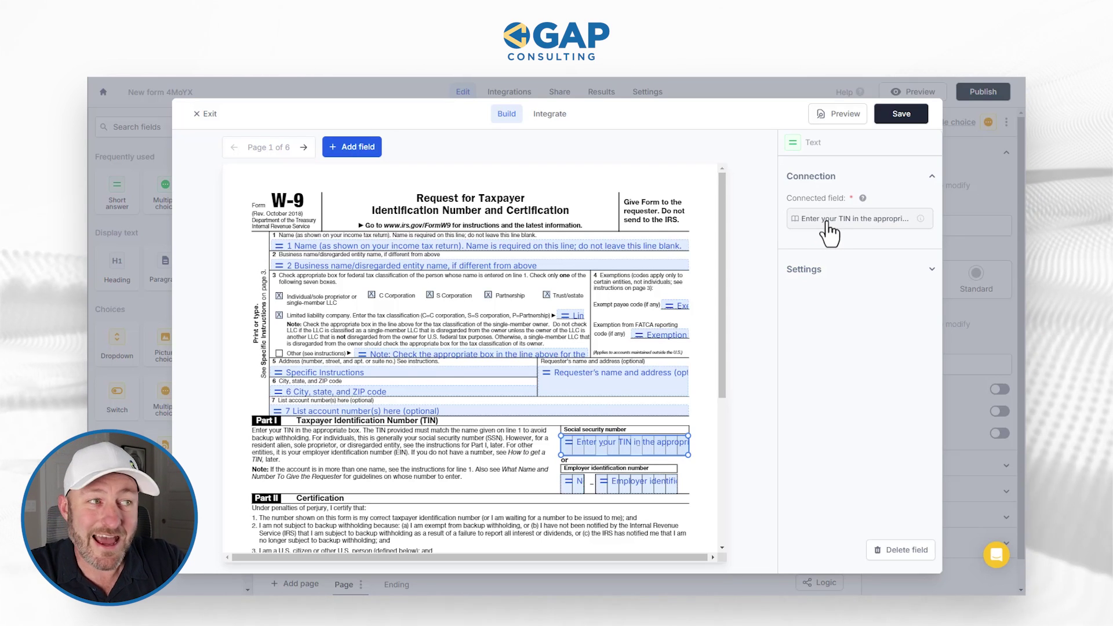
# Step: Replace the EIN field with a new text field stretched across the EIN row
pyautogui.click(667, 489)
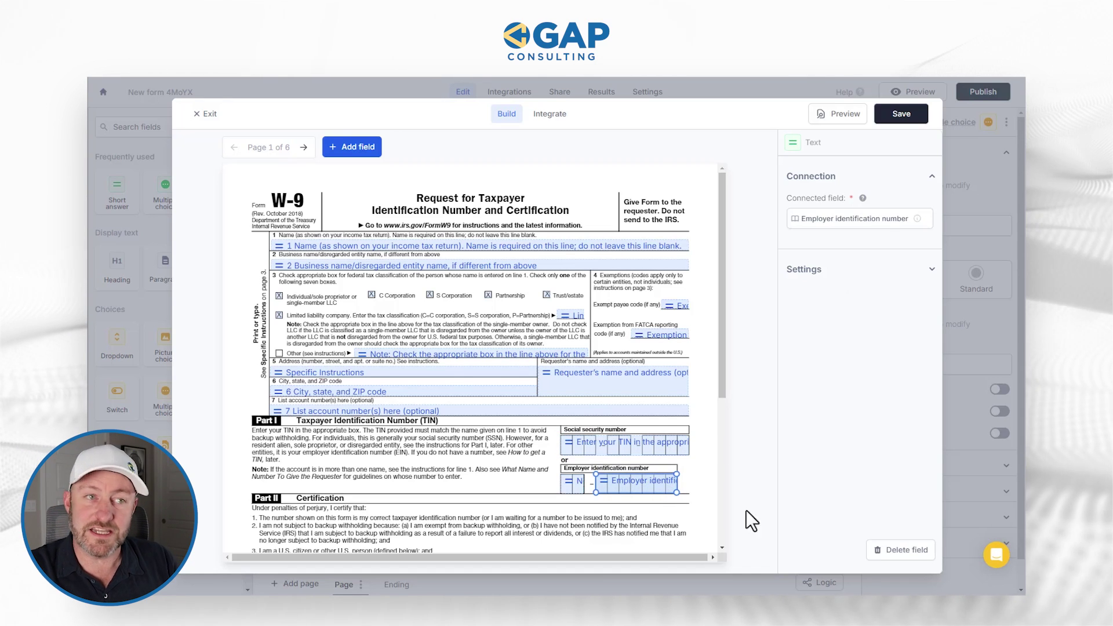
pyautogui.click(902, 549)
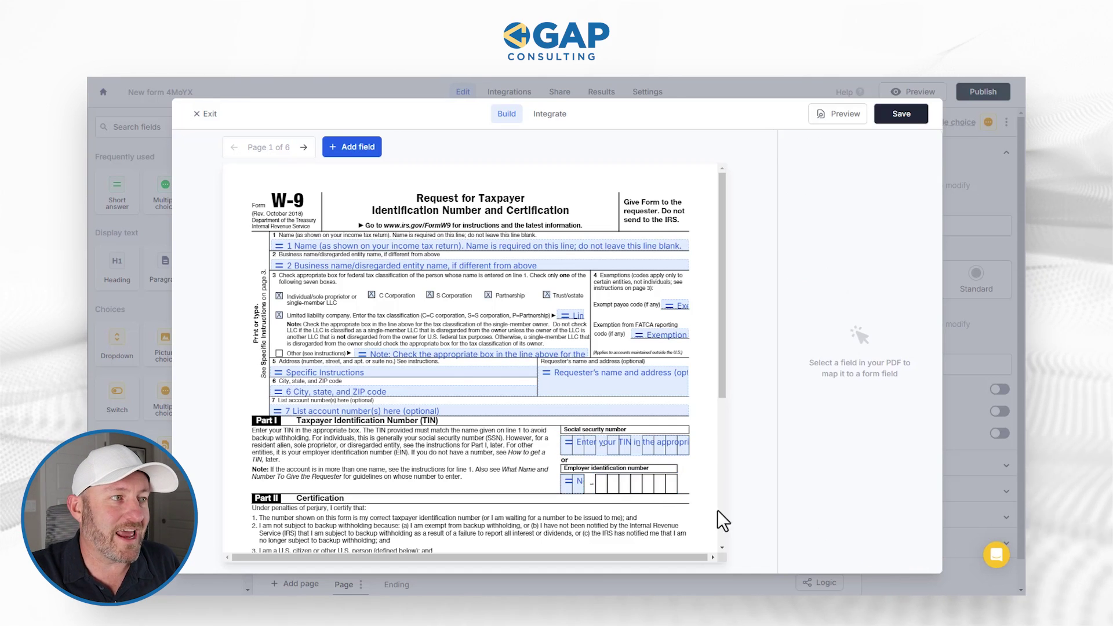
pyautogui.click(578, 486)
pyautogui.moveTo(582, 493); pyautogui.dragTo(657, 496)
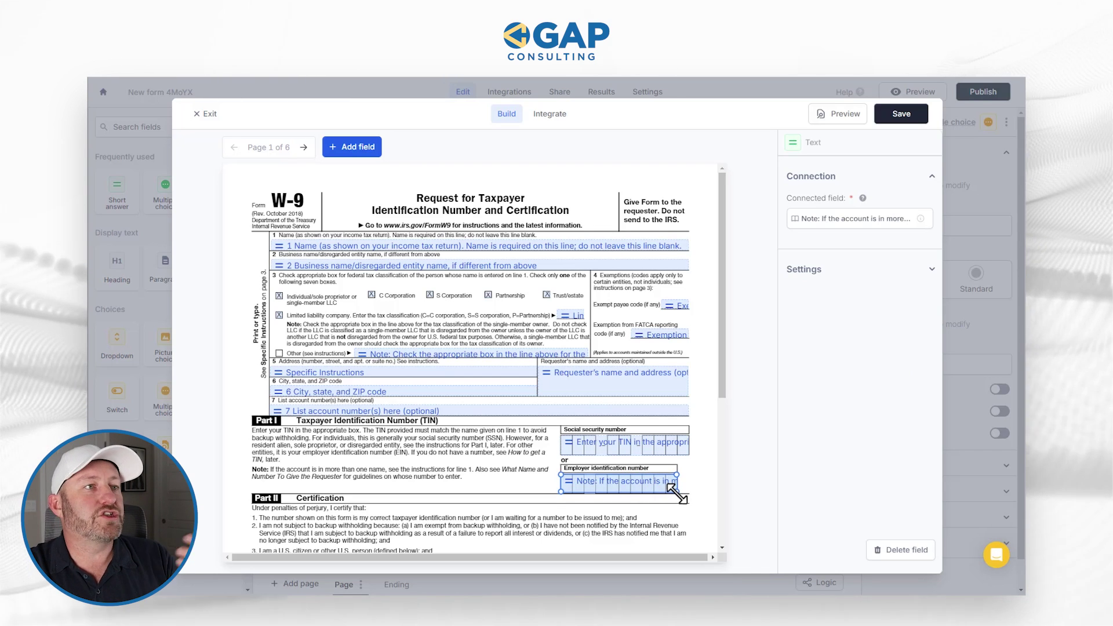
pyautogui.click(854, 270)
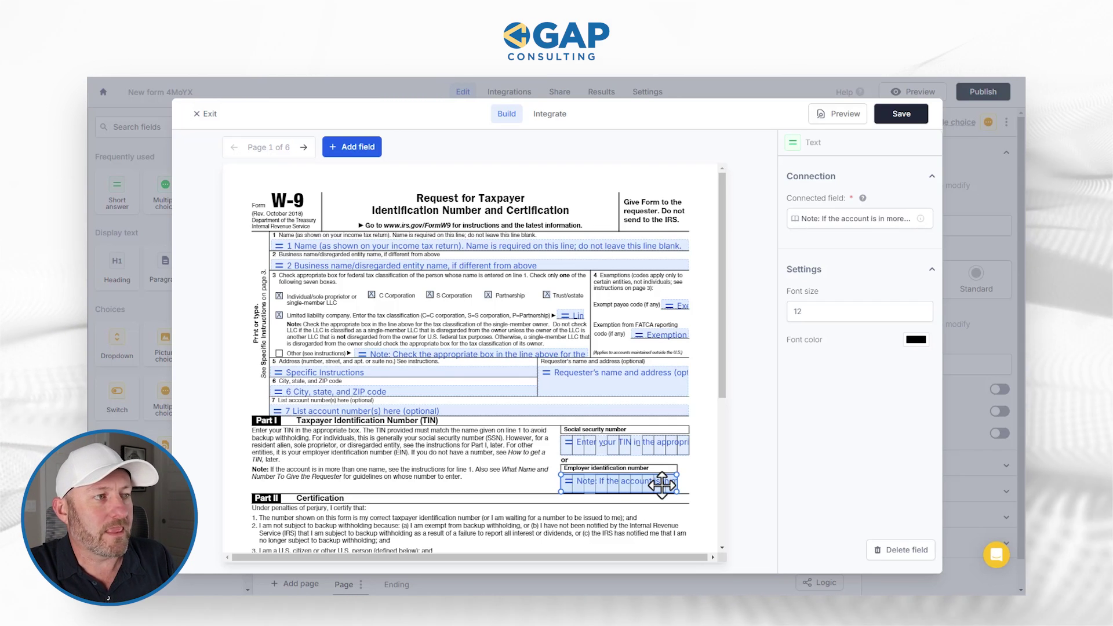
pyautogui.scroll(-3, 651, 485)
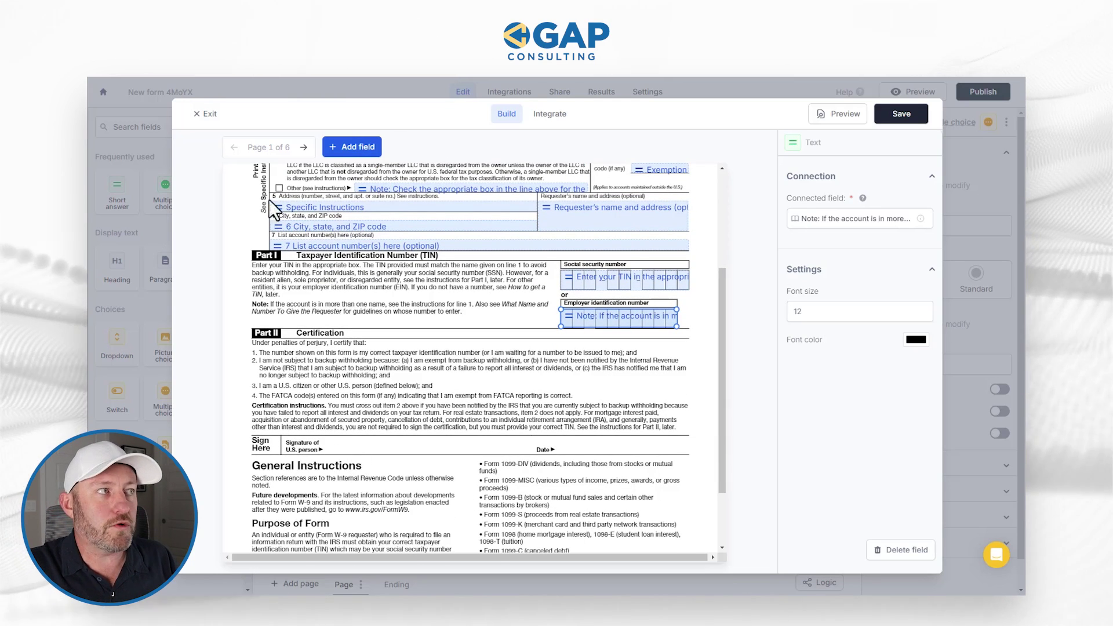
# Step: Add a field on the W-9 signature line and browse the page's questions as its source
pyautogui.click(344, 152)
pyautogui.moveTo(261, 186)
pyautogui.mouseDown()
pyautogui.moveTo(354, 457)
pyautogui.moveTo(428, 468)
pyautogui.moveTo(497, 453)
pyautogui.mouseUp()
pyautogui.click(829, 227)
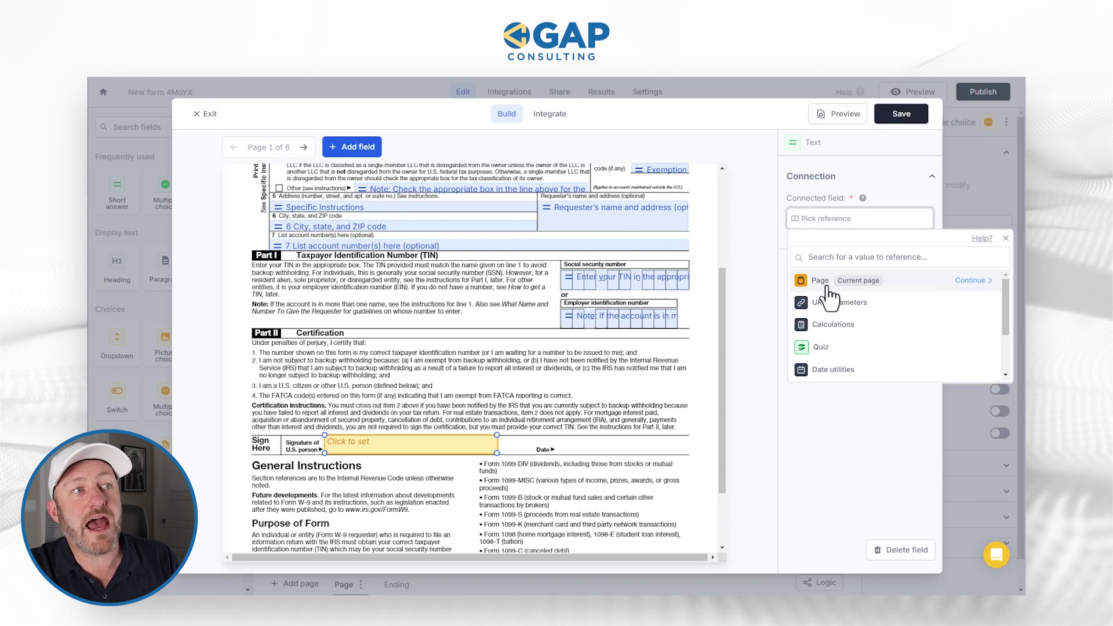
pyautogui.click(977, 282)
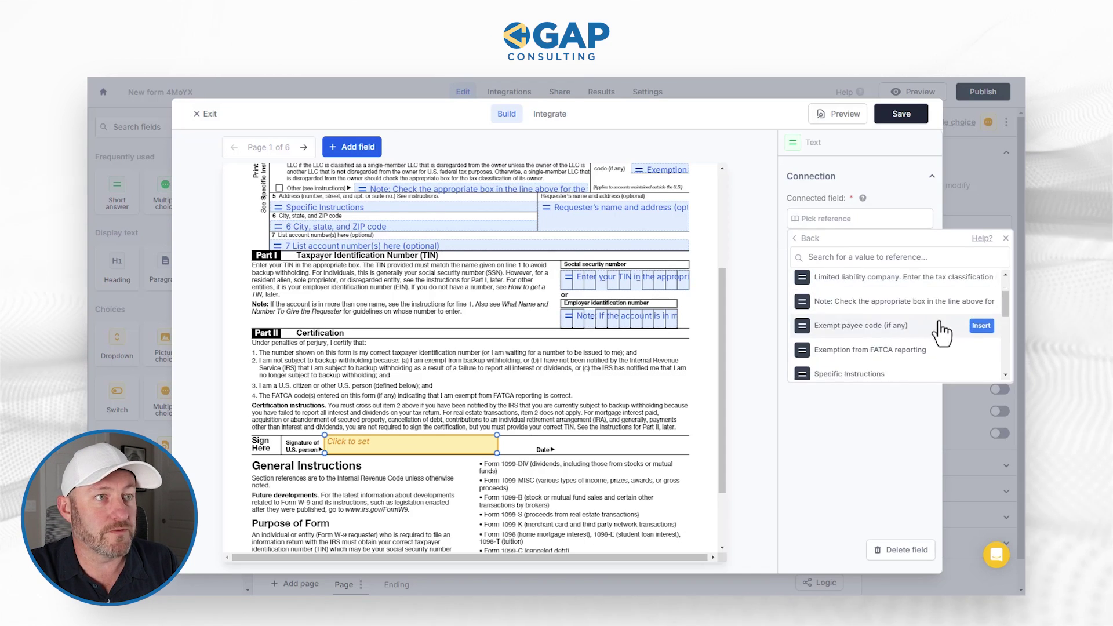
pyautogui.scroll(-5, 943, 330)
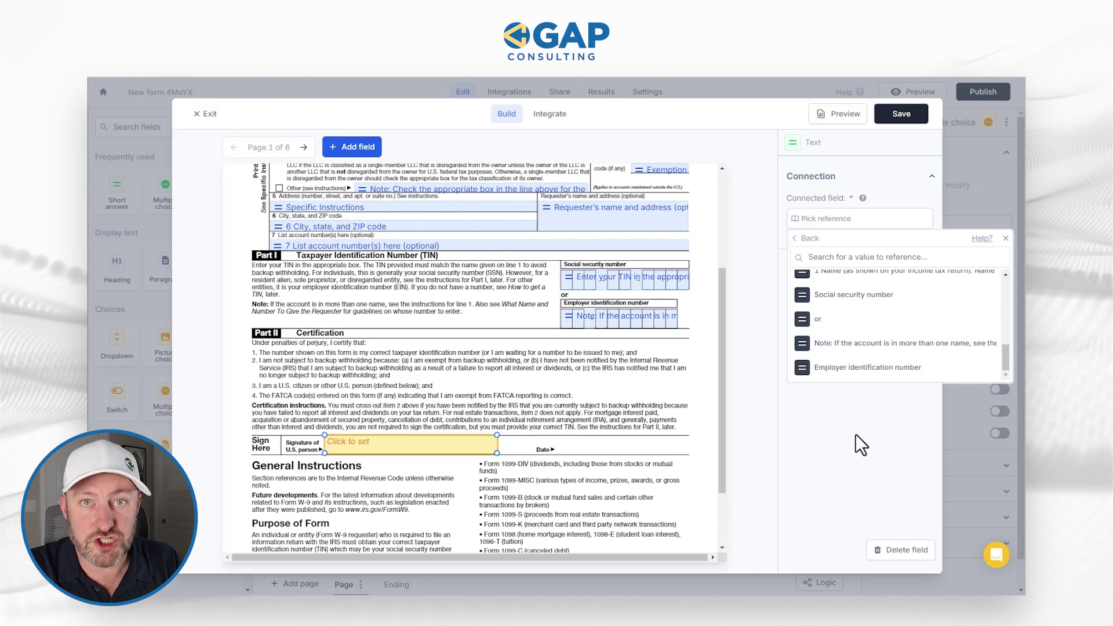
pyautogui.click(840, 461)
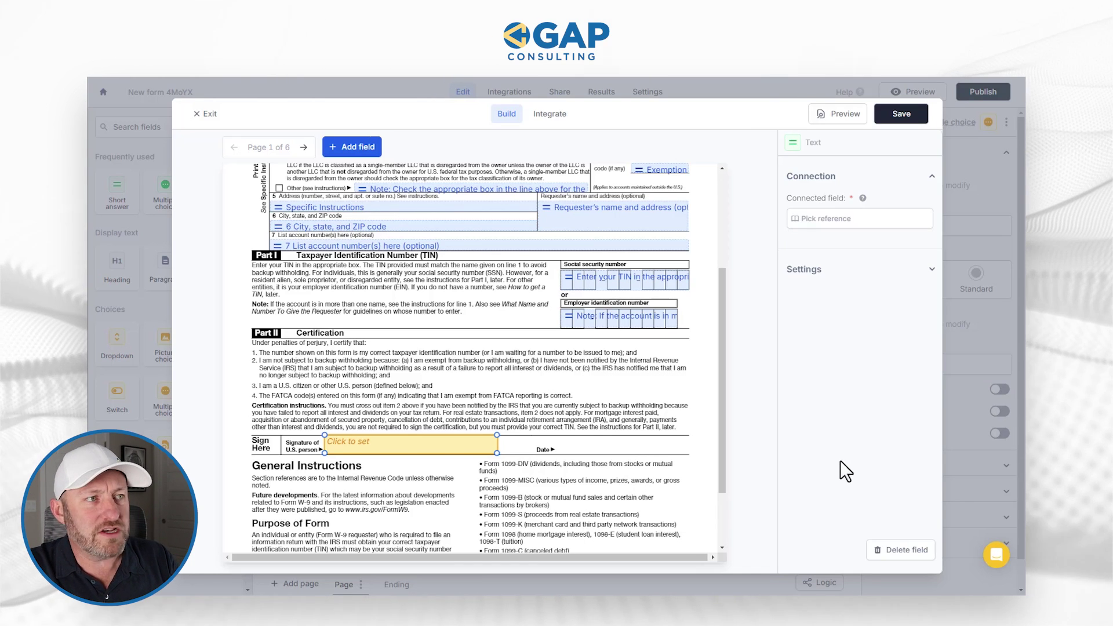
# Step: Add another fill-in box and move it beside the Date label
pyautogui.click(352, 146)
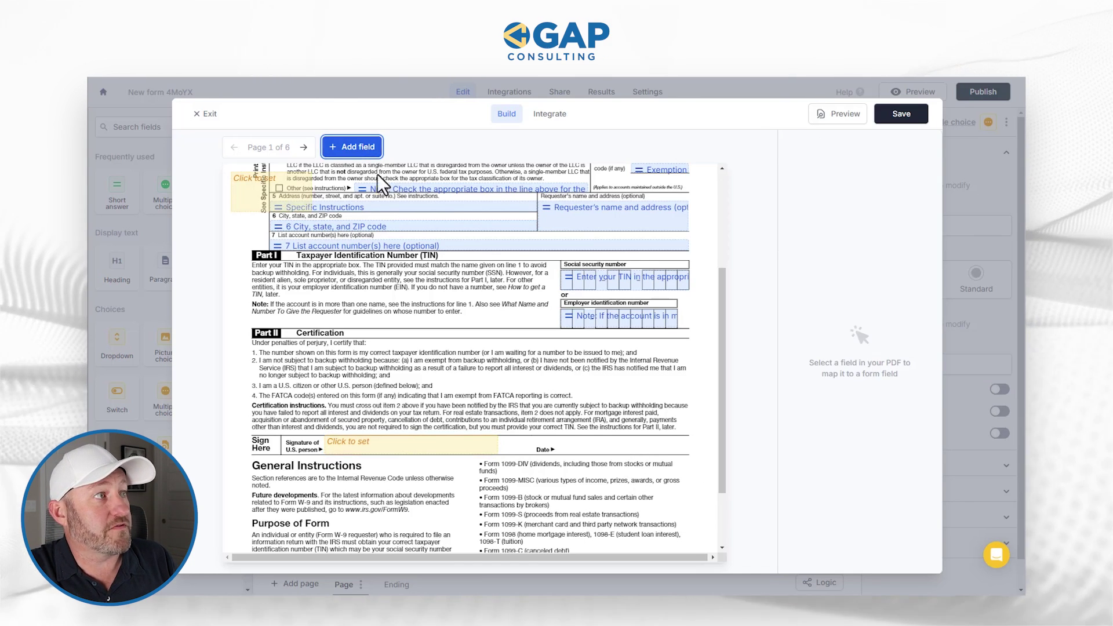
pyautogui.click(271, 192)
pyautogui.moveTo(523, 342); pyautogui.dragTo(667, 454)
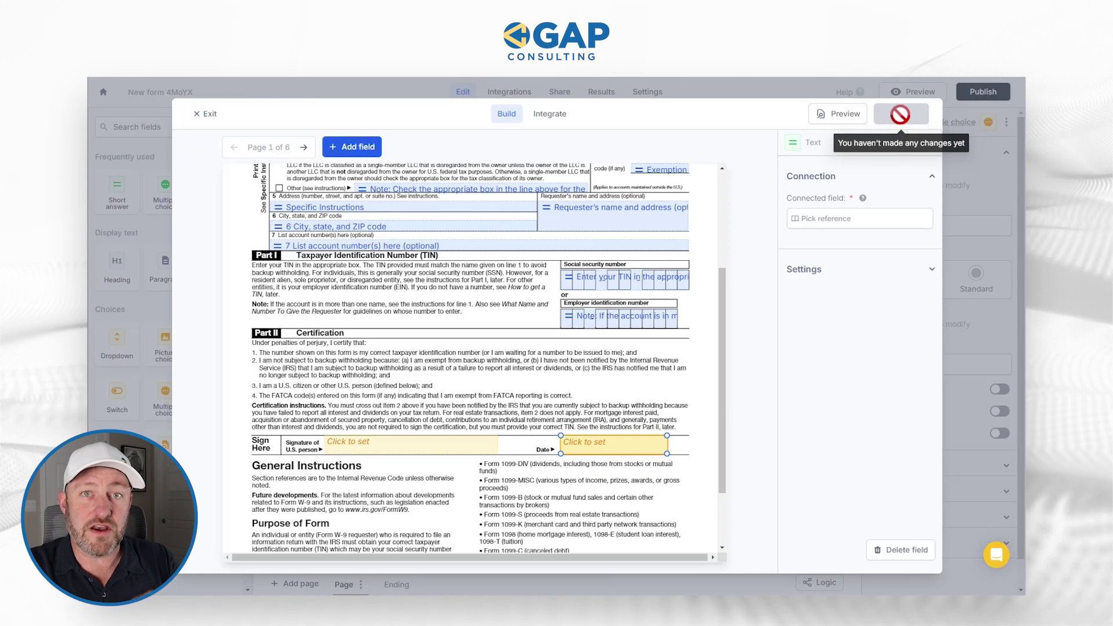
# Step: Back in the form builder, delete the Part II Certification text block
pyautogui.click(196, 114)
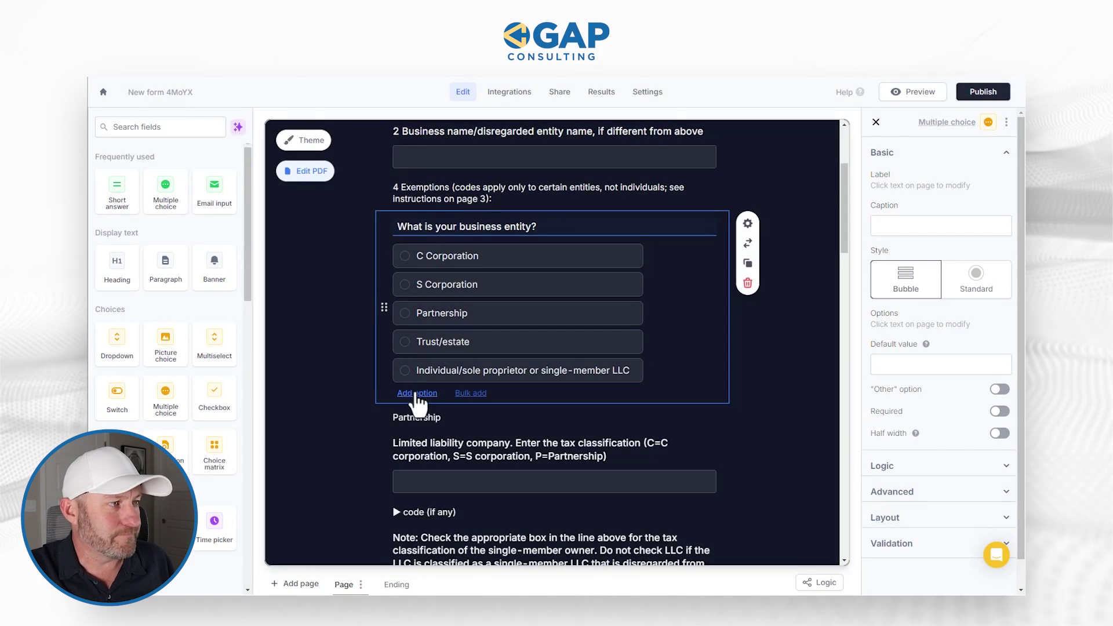
pyautogui.scroll(-20, 417, 400)
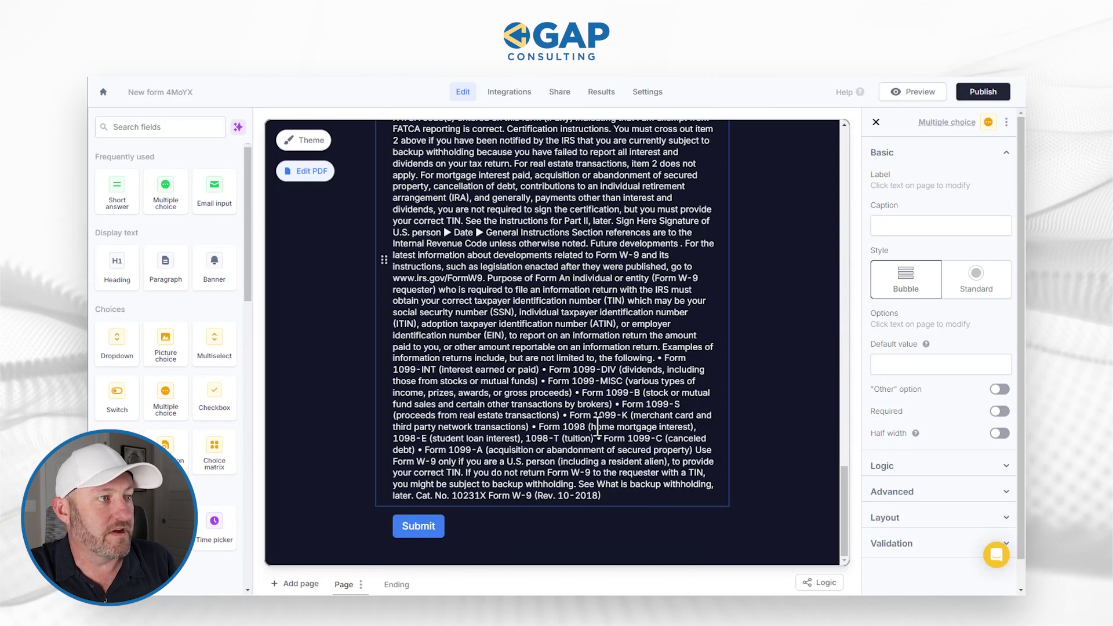
pyautogui.scroll(6, 597, 429)
pyautogui.click(566, 465)
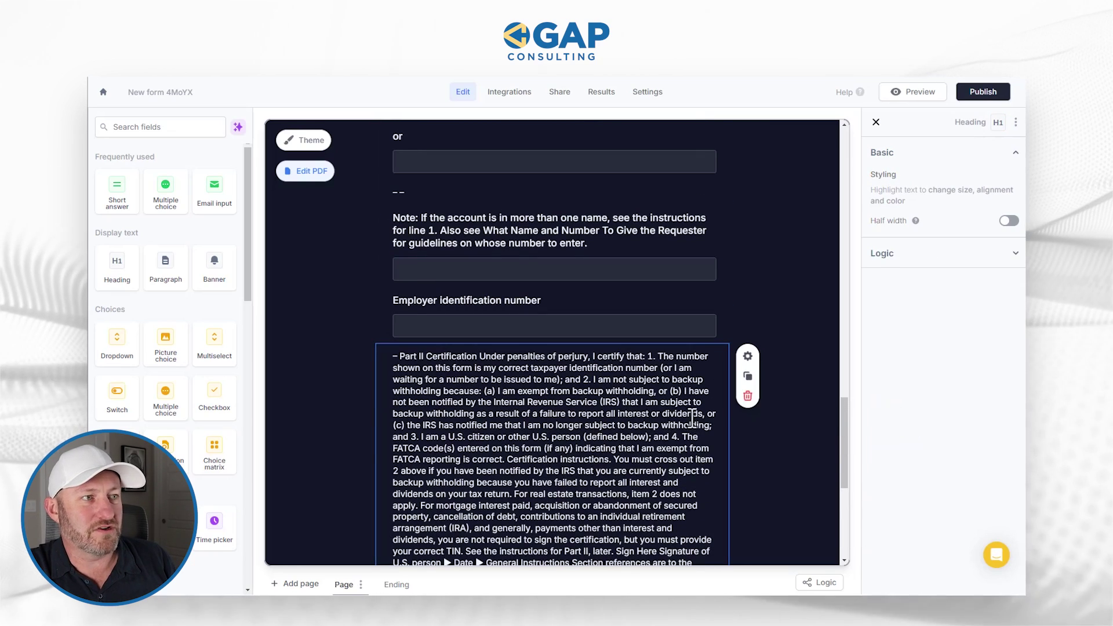
pyautogui.click(748, 396)
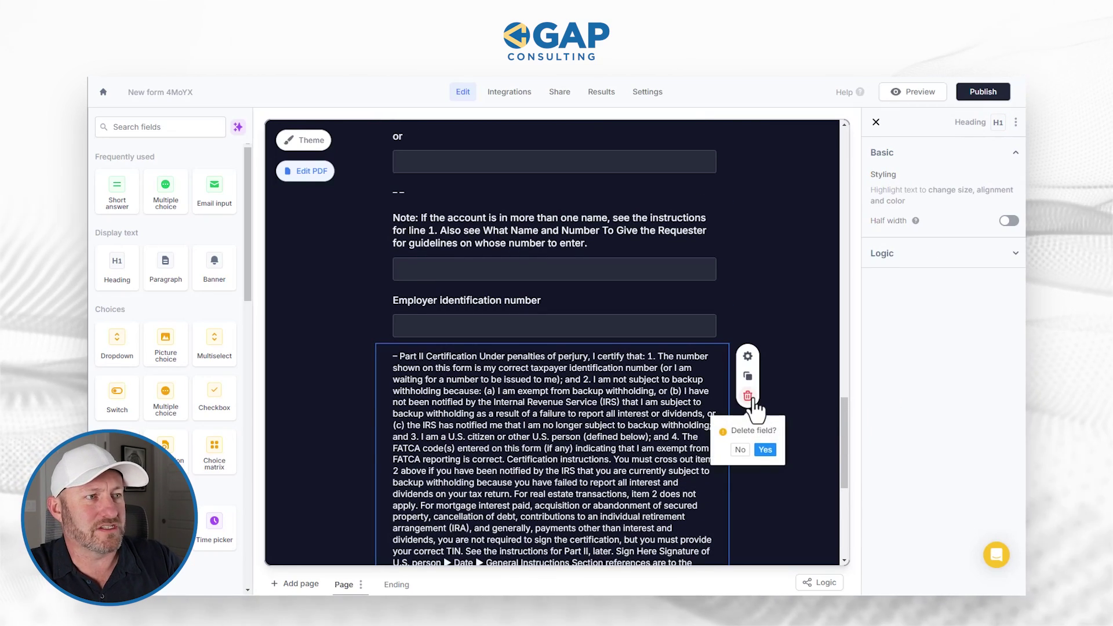
pyautogui.click(766, 450)
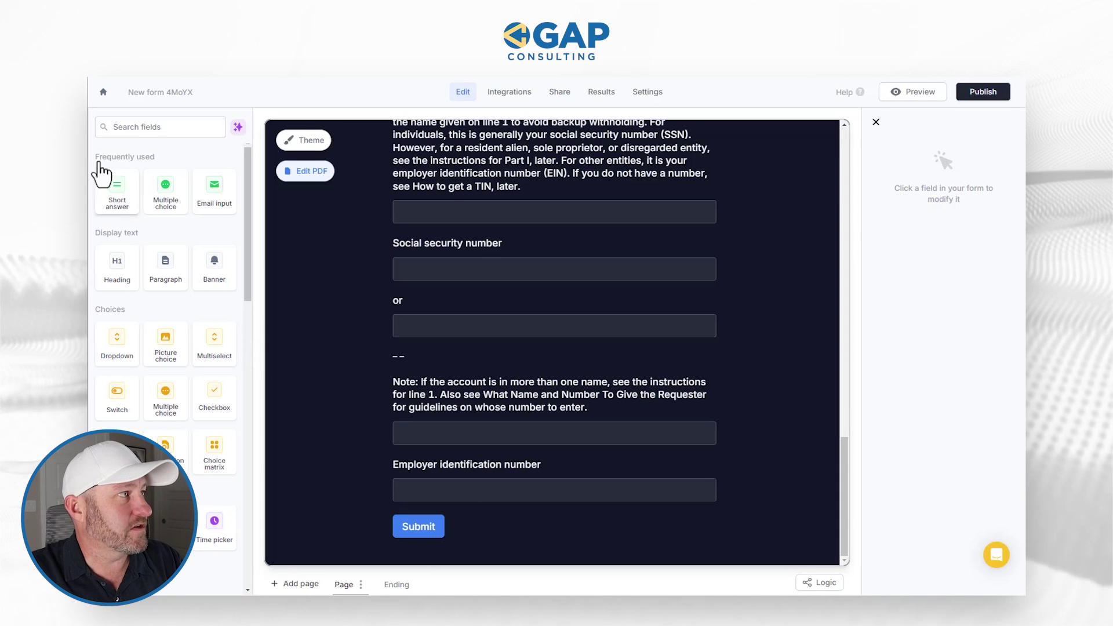
pyautogui.click(146, 127)
pyautogui.write('si')
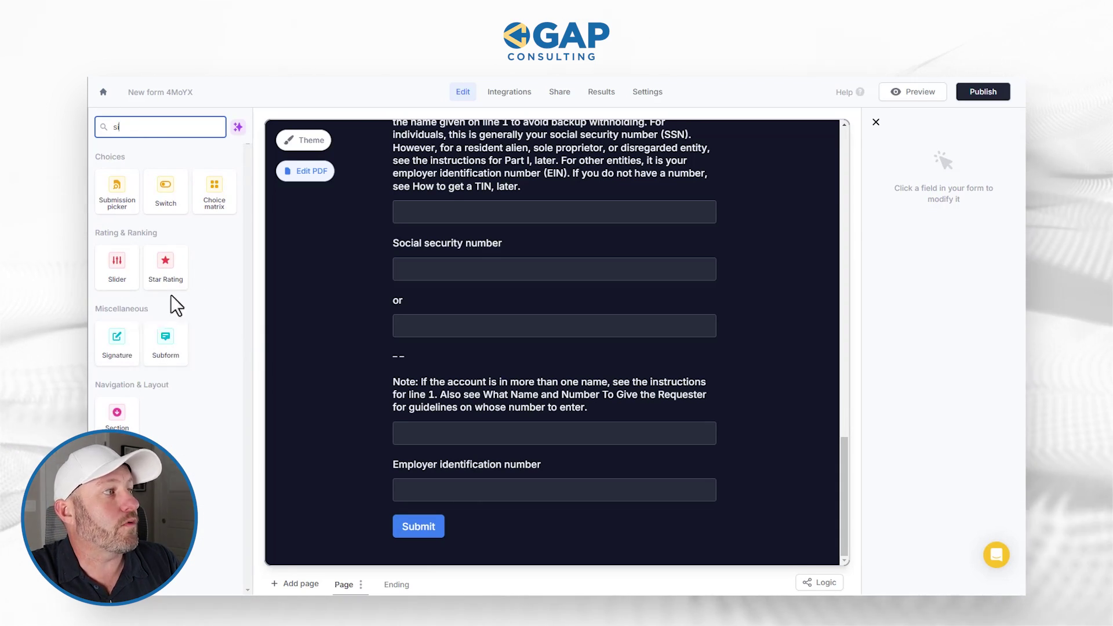
# Step: Add a Signature field labelled 'Please Confirm and sign' above Submit
pyautogui.click(117, 342)
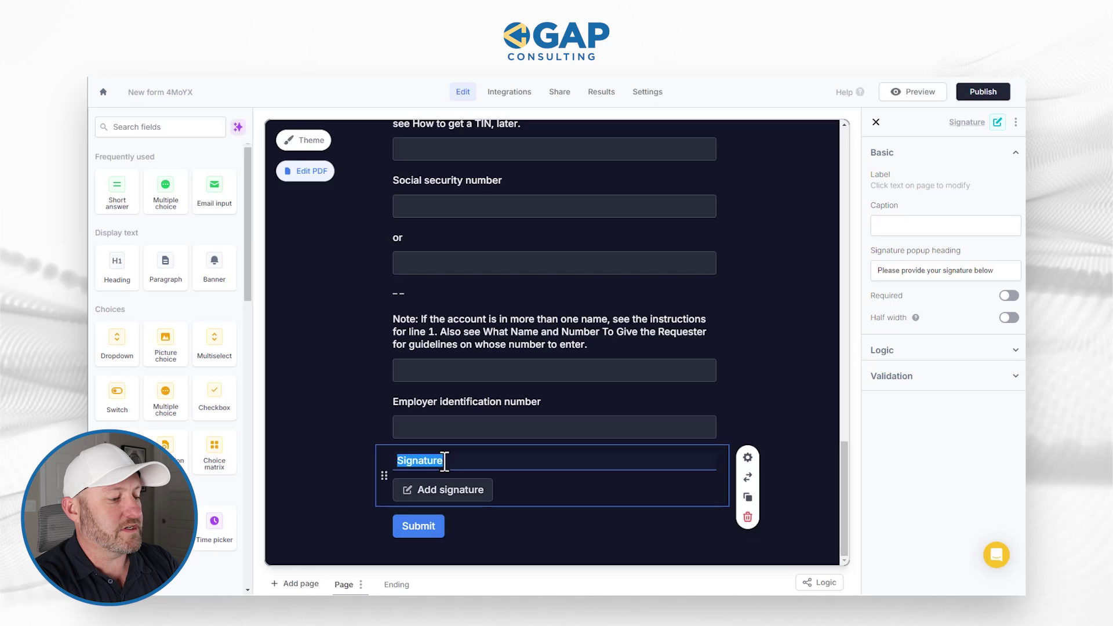
pyautogui.write('Please')
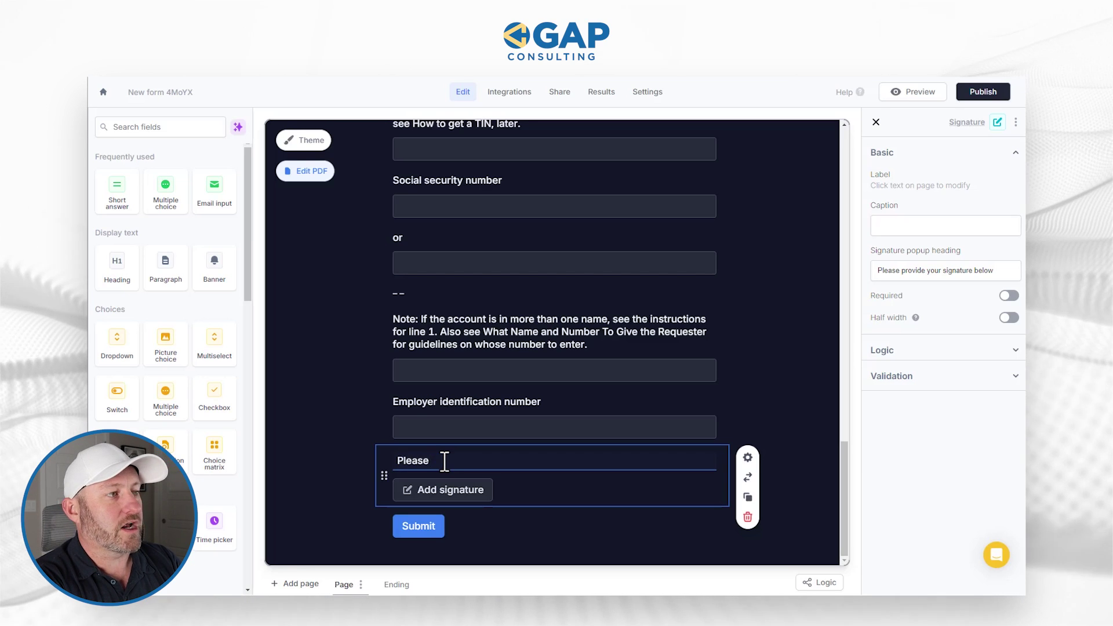
pyautogui.write(' Confirm and sign')
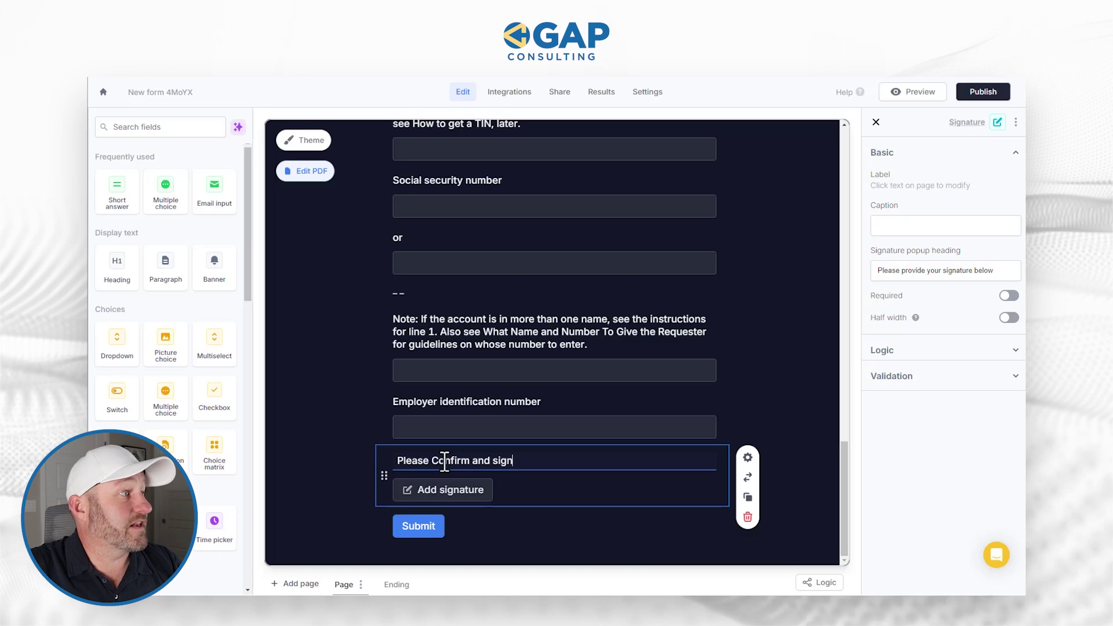
pyautogui.click(146, 129)
pyautogui.write('da')
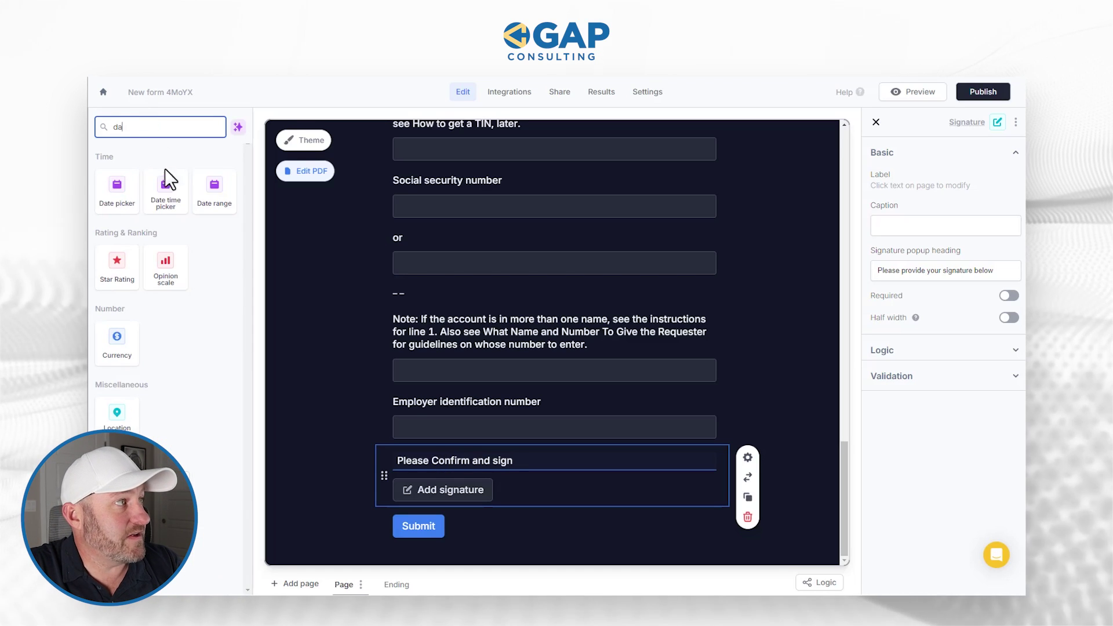
# Step: Add a 'Today's Date' date picker below the signature, defaulting to Today
pyautogui.moveTo(119, 208)
pyautogui.mouseDown()
pyautogui.moveTo(268, 255)
pyautogui.moveTo(487, 540)
pyautogui.mouseUp()
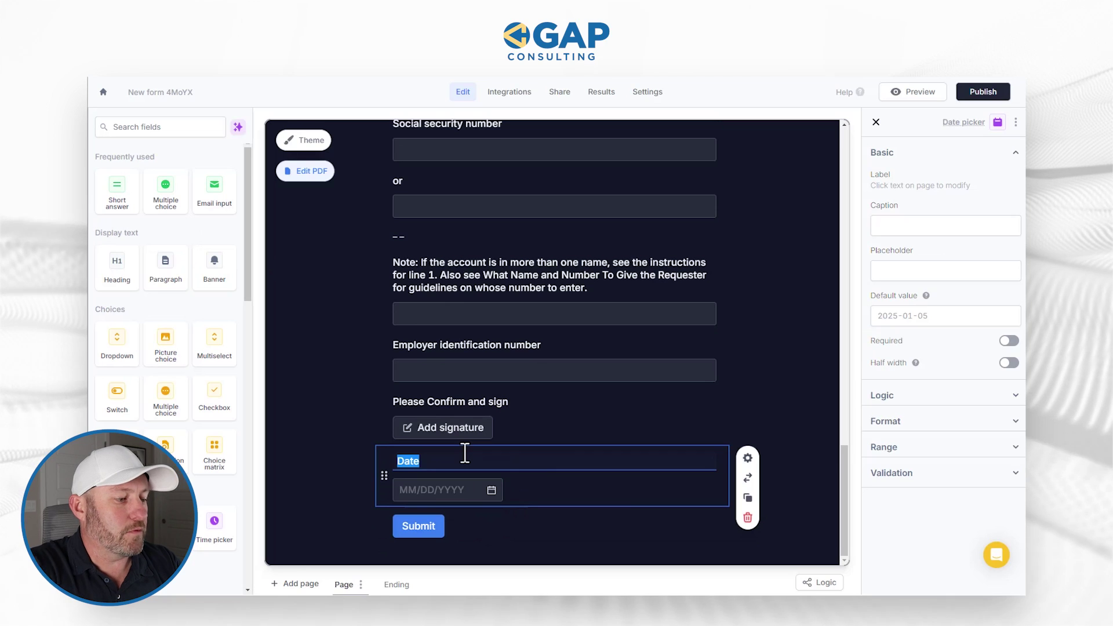
pyautogui.write("Today's Date")
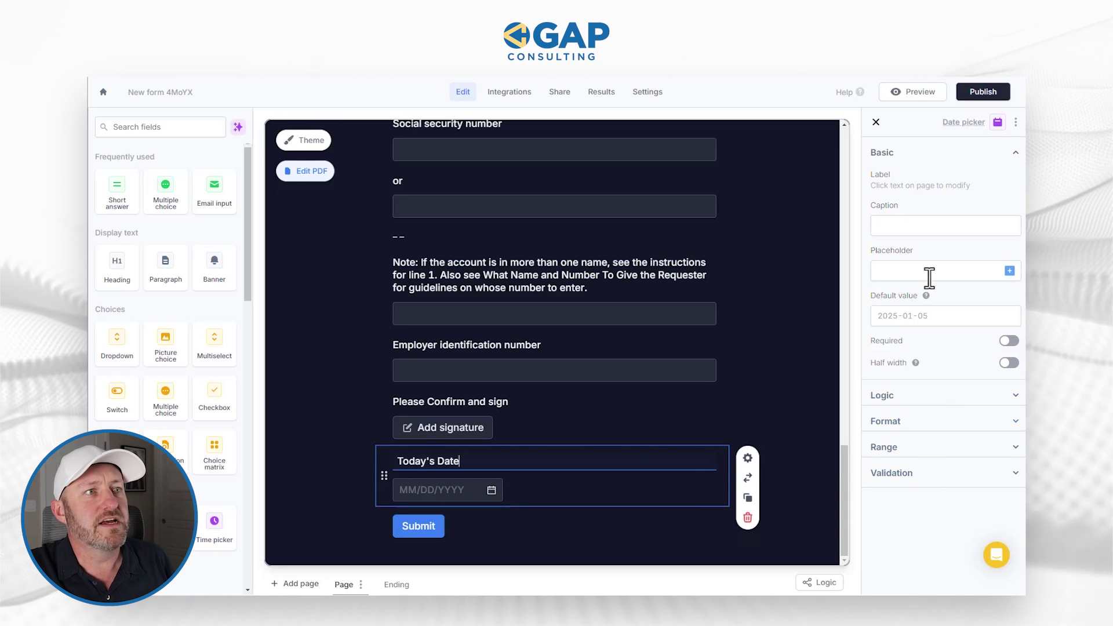
pyautogui.click(924, 317)
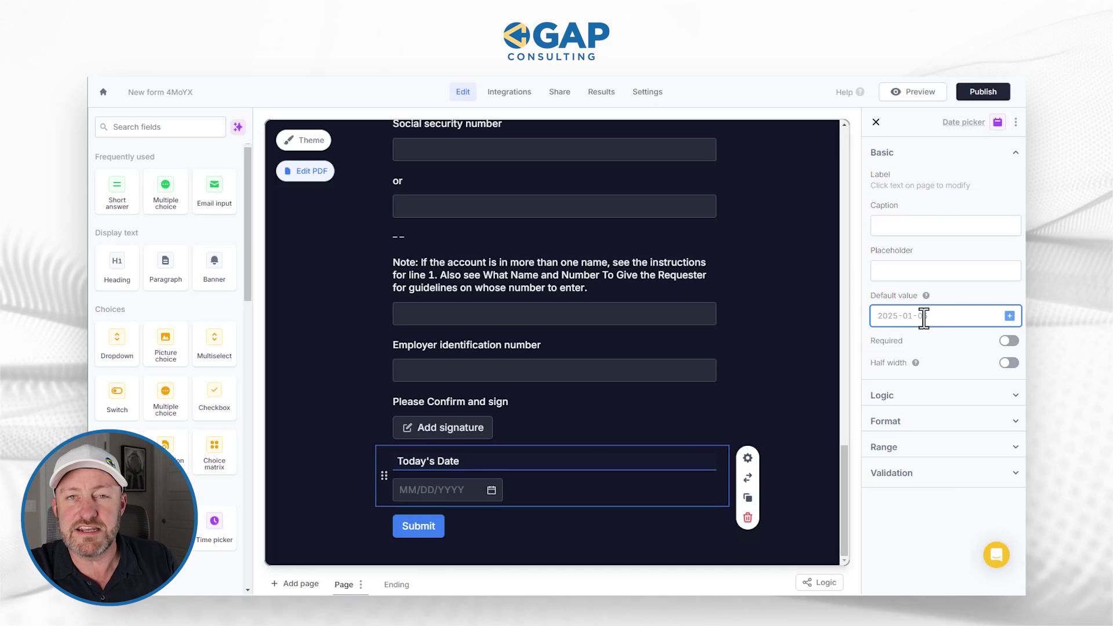
pyautogui.click(1009, 316)
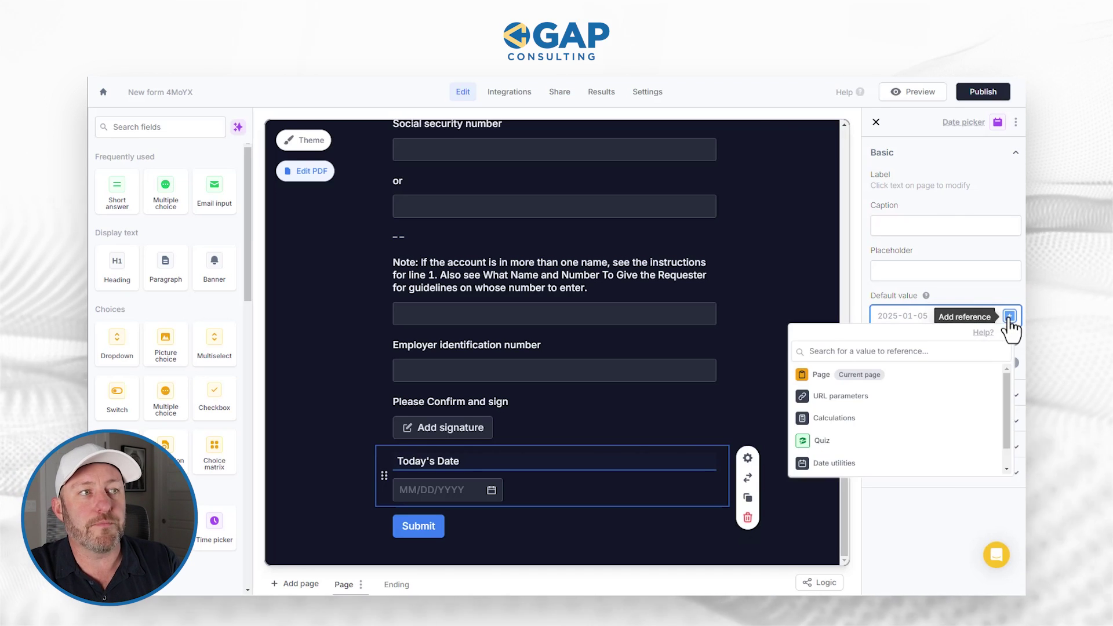
pyautogui.click(960, 464)
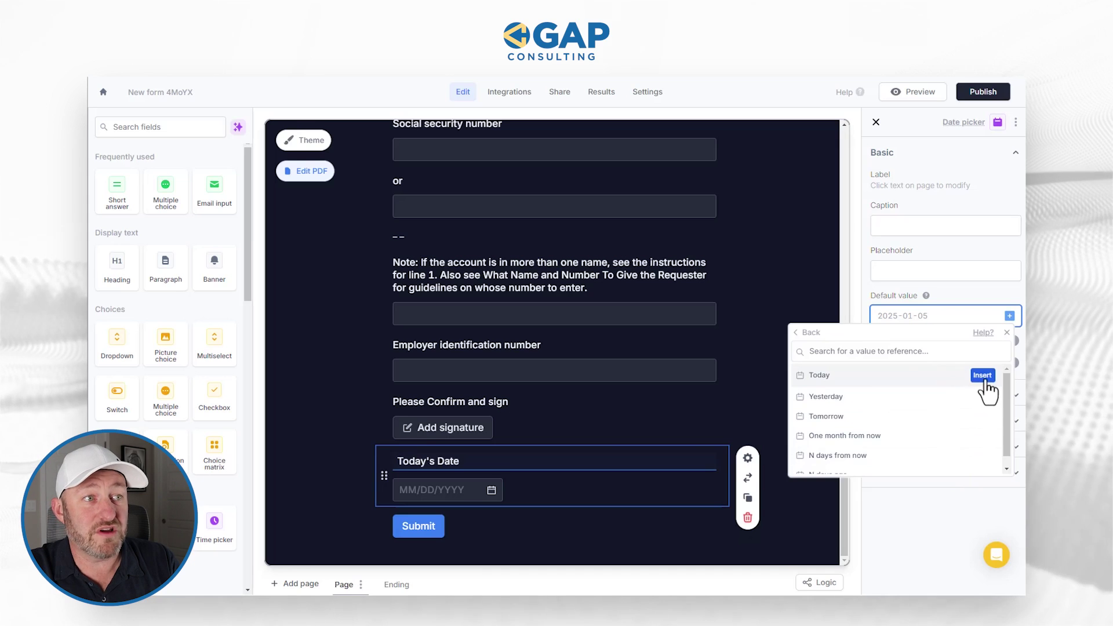
pyautogui.click(983, 376)
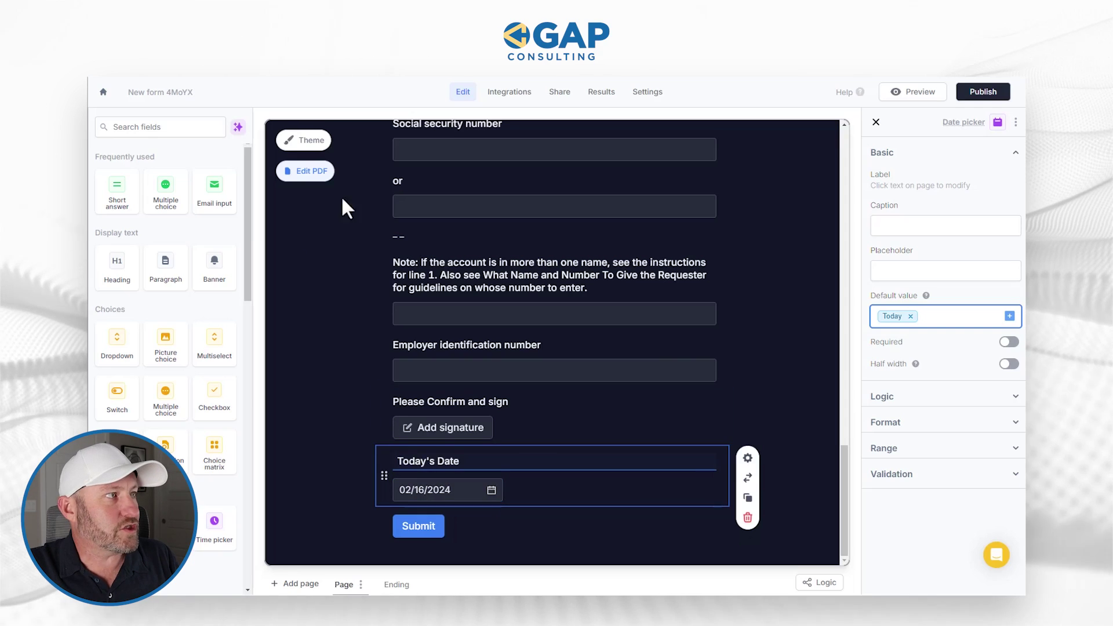
pyautogui.click(309, 173)
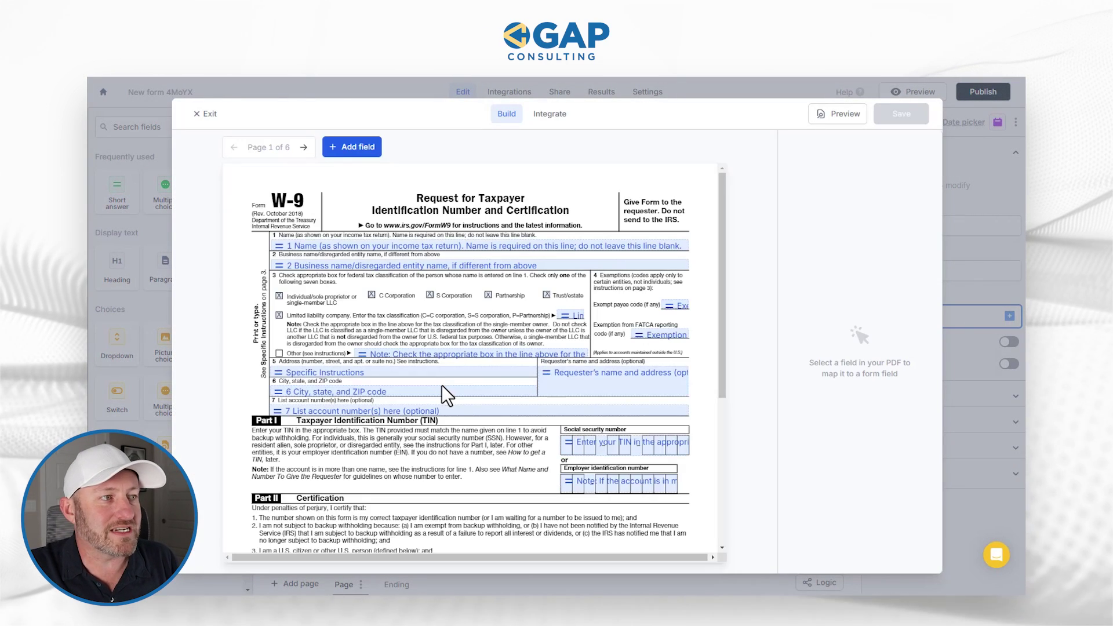
# Step: Connect the PDF's signature box to the 'Please Confirm and sign' field
pyautogui.scroll(-5, 502, 429)
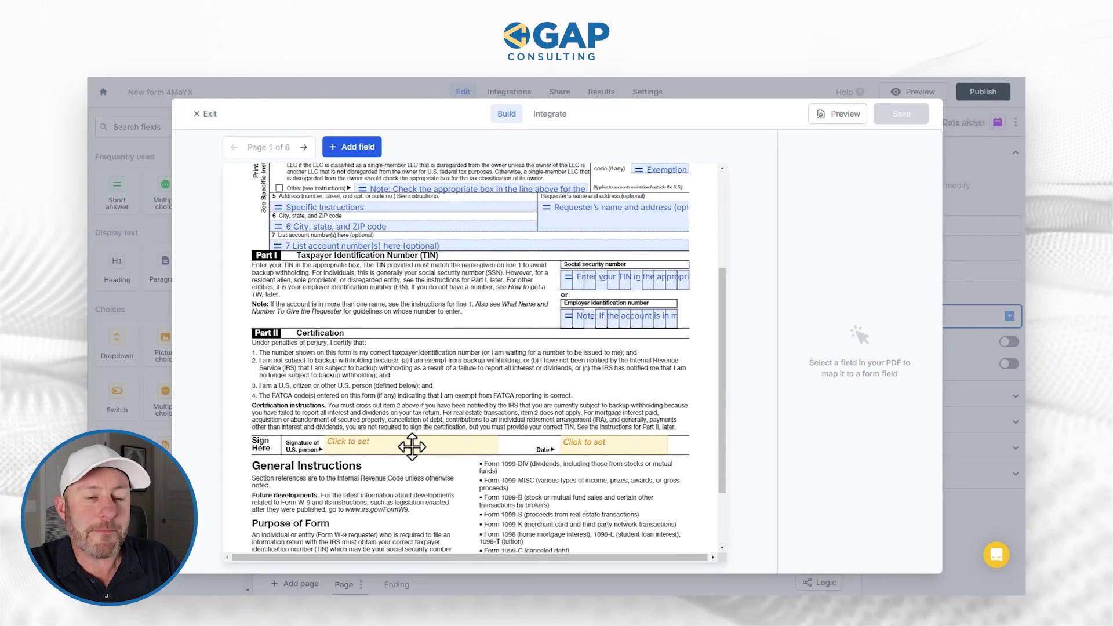
pyautogui.click(400, 445)
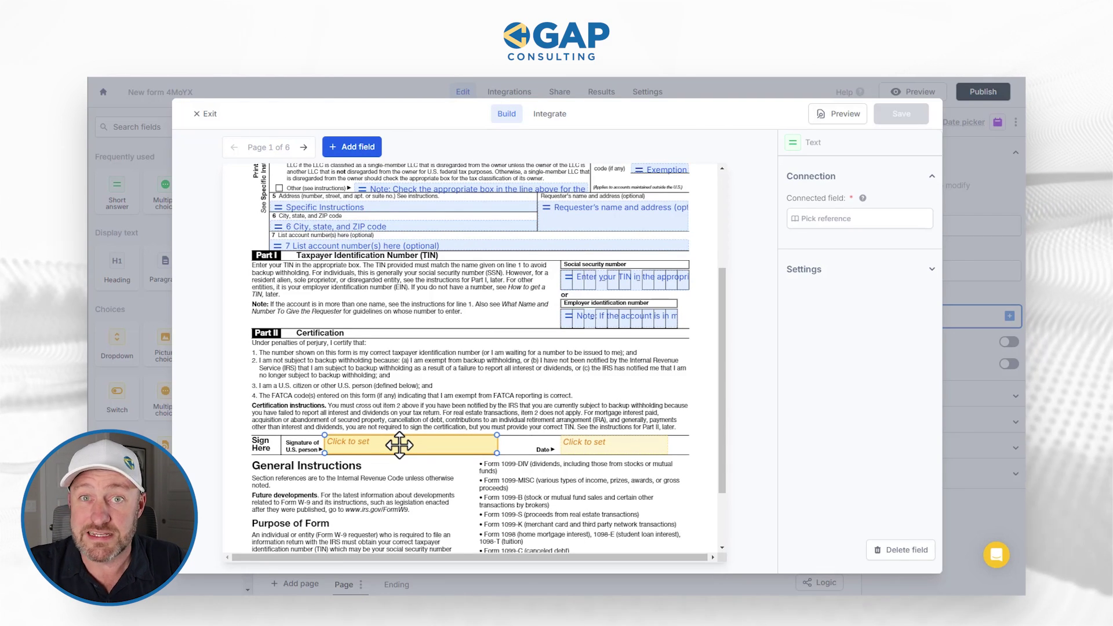
pyautogui.click(868, 225)
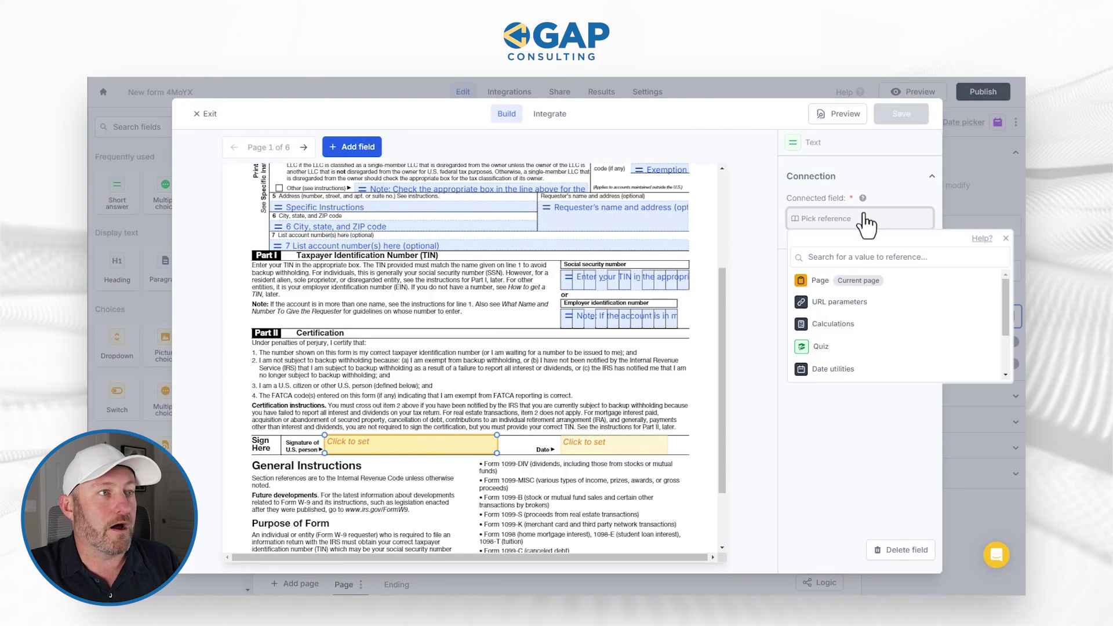
pyautogui.click(857, 281)
pyautogui.scroll(-5, 853, 332)
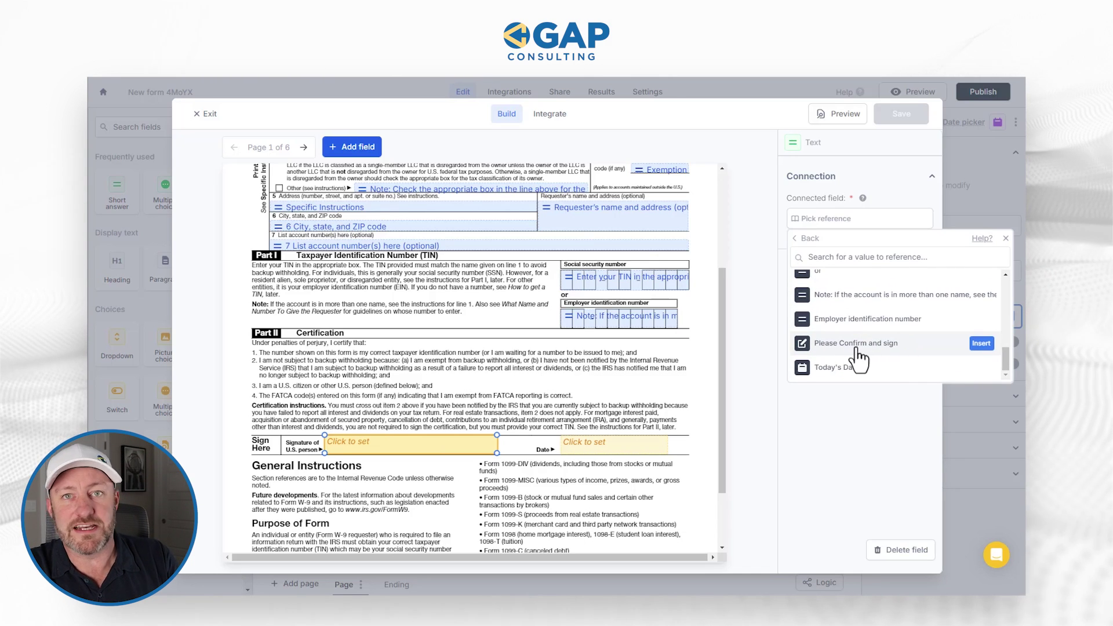
pyautogui.click(982, 344)
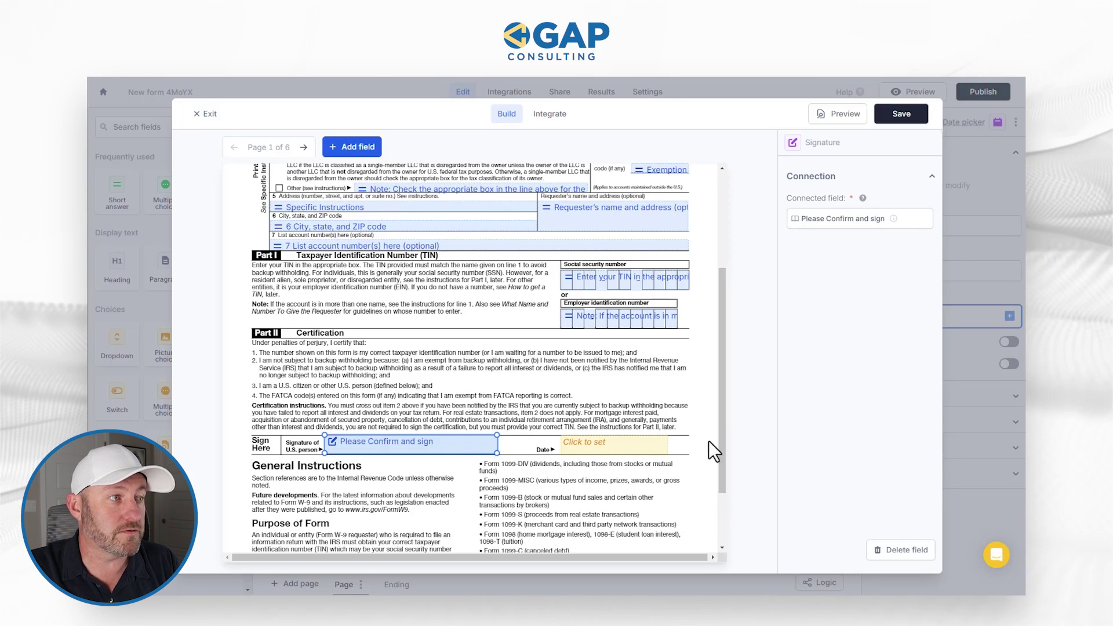
# Step: Connect the Date box to 'Today's Date' and save the PDF mapping
pyautogui.click(640, 446)
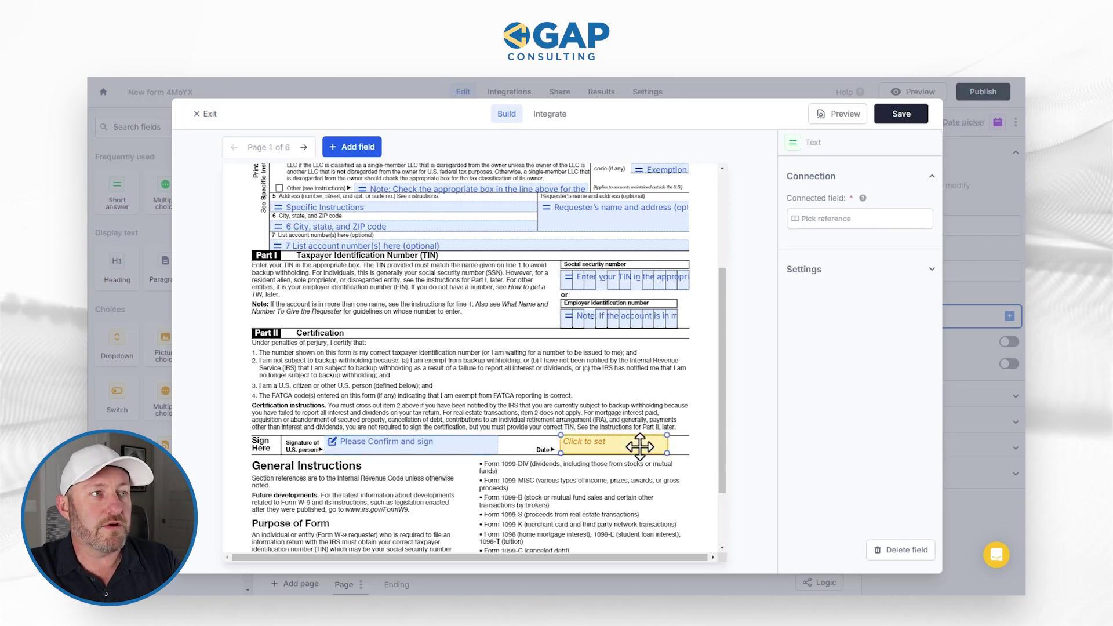
pyautogui.click(835, 220)
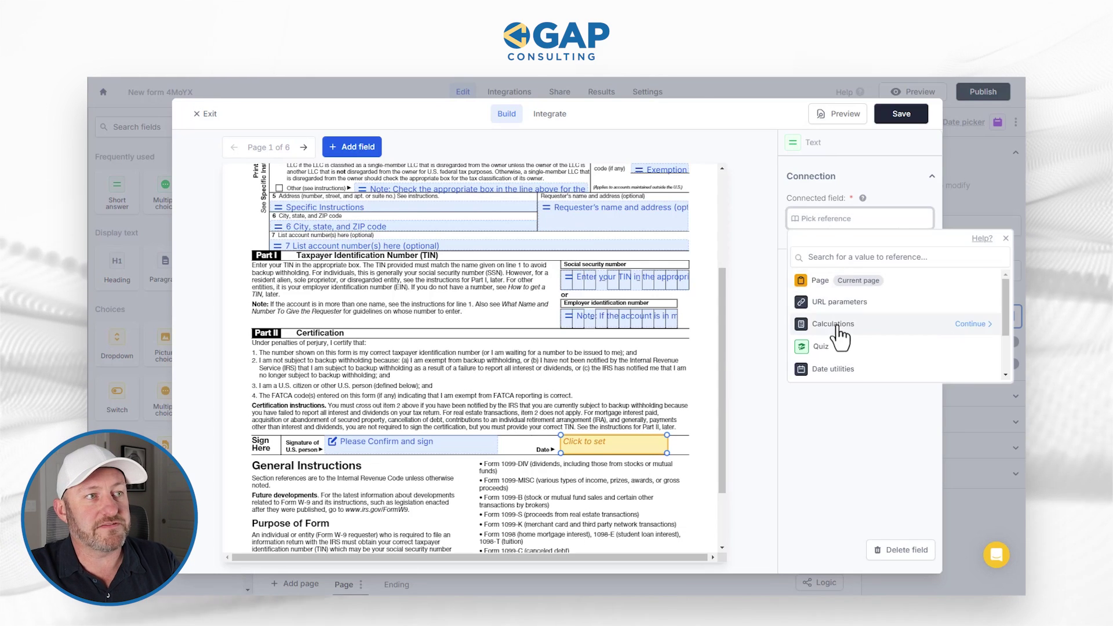
pyautogui.click(845, 283)
pyautogui.scroll(-10, 858, 331)
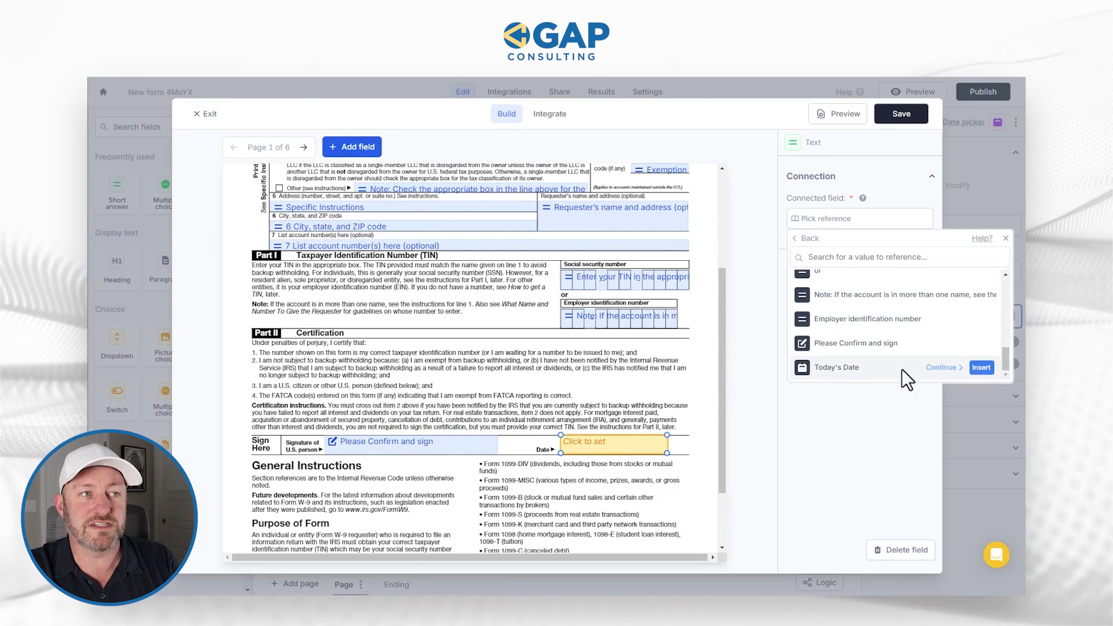
pyautogui.click(981, 367)
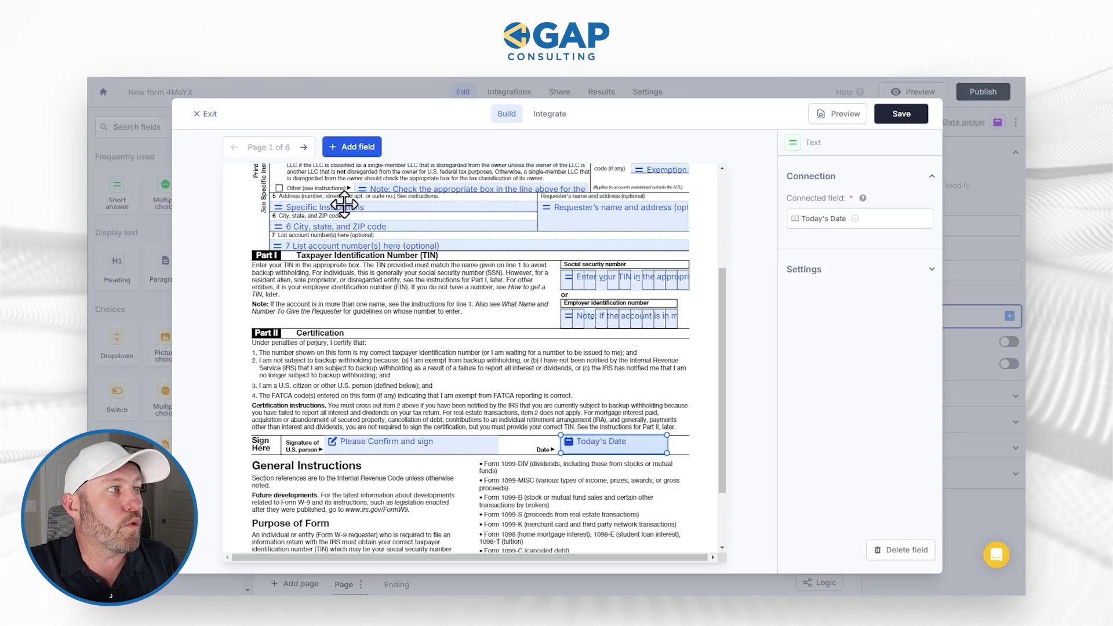
pyautogui.click(900, 114)
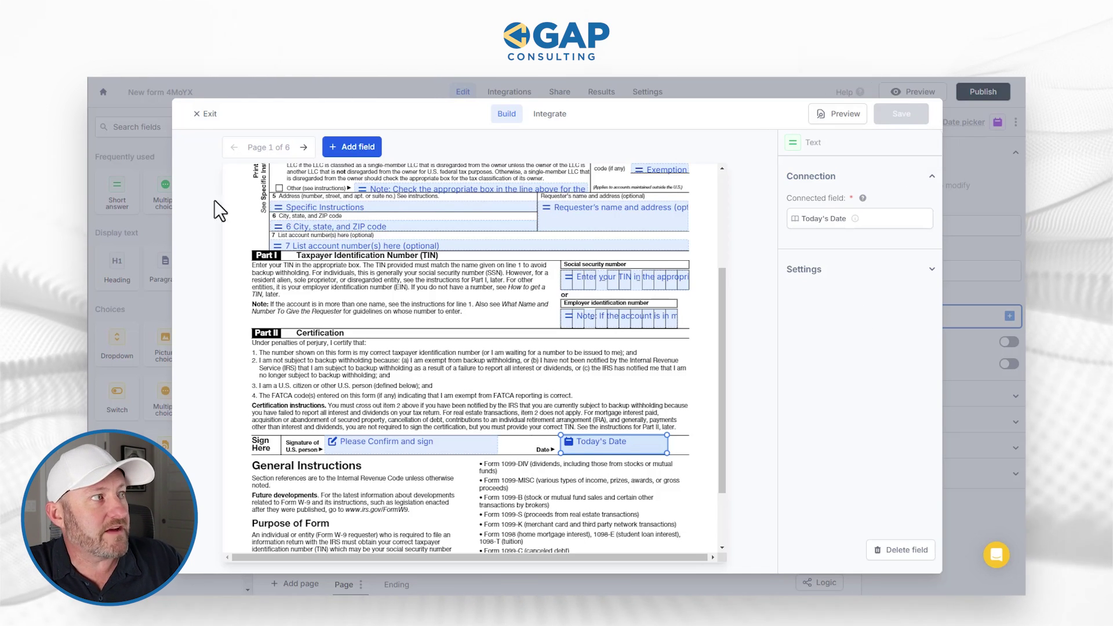
pyautogui.click(204, 114)
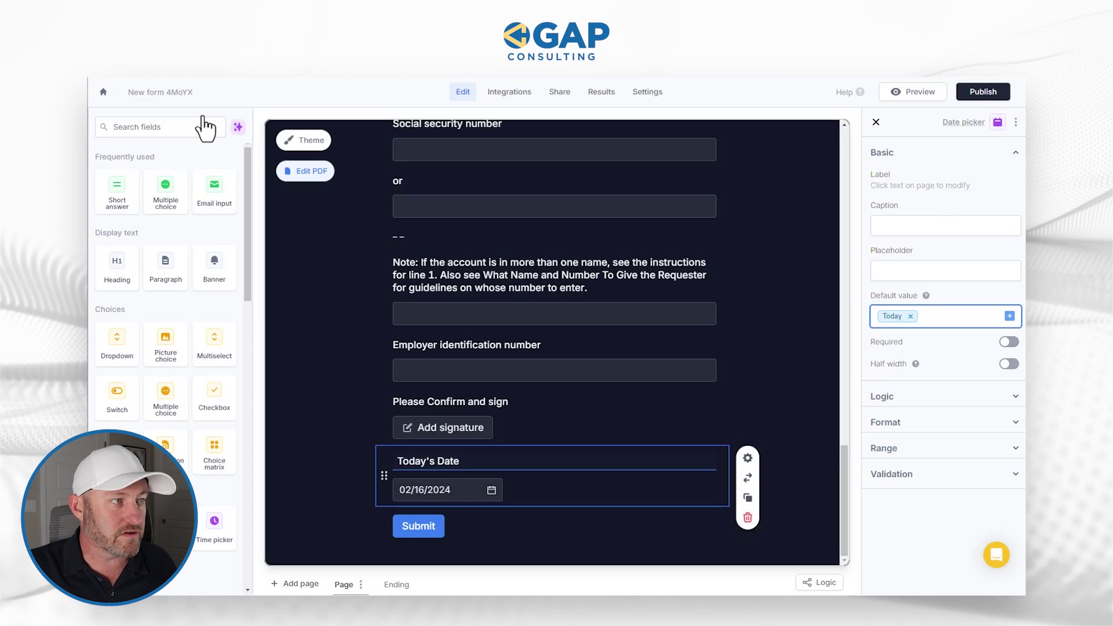
# Step: Publish the W-9 form and copy its public link
pyautogui.click(982, 96)
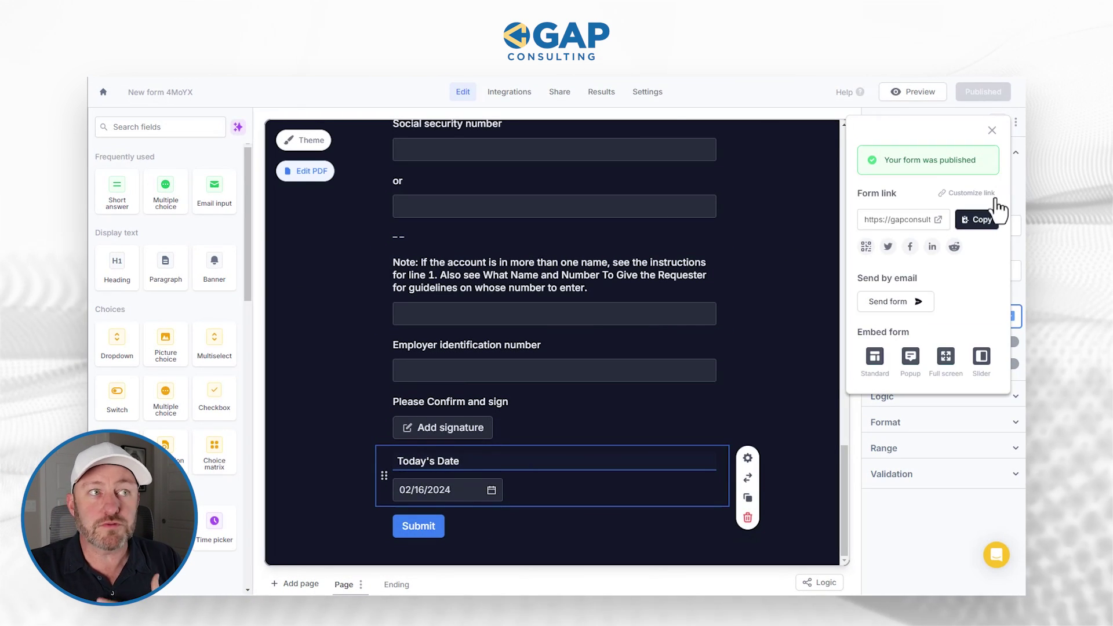
pyautogui.click(982, 223)
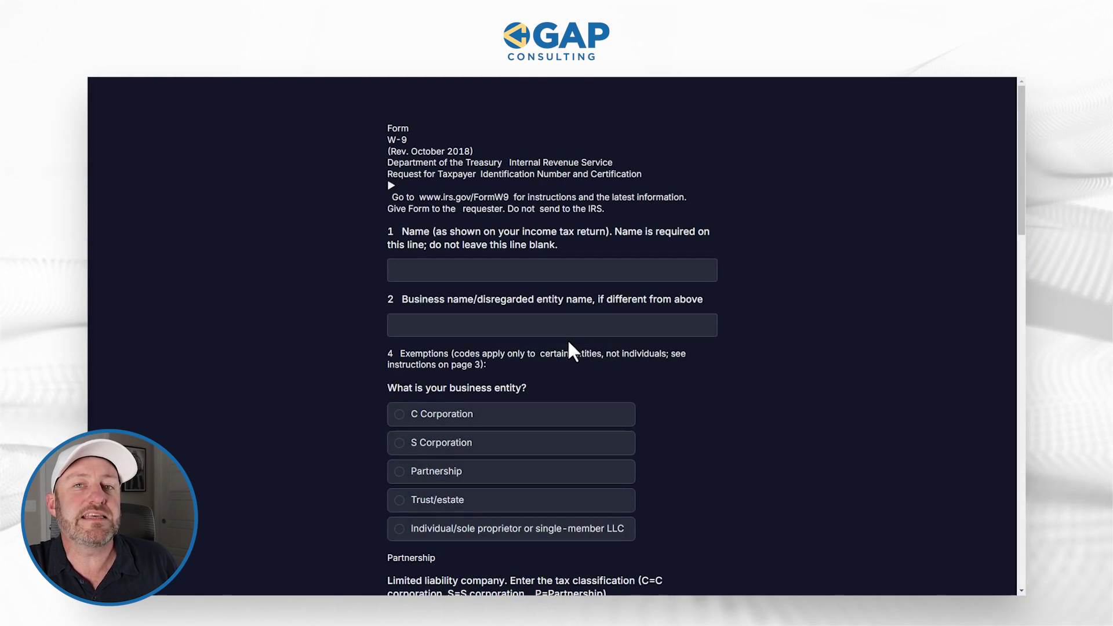
# Step: Enter the taxpayer's name and business name GAP Consulting, and choose S Corporation
pyautogui.click(495, 273)
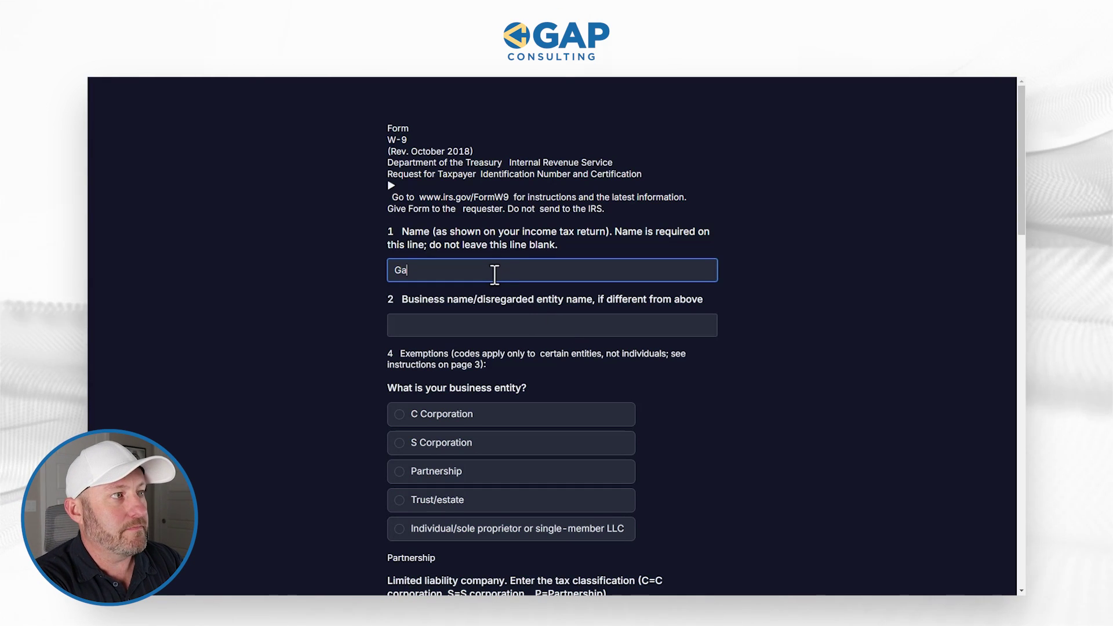
pyautogui.press('Tab')
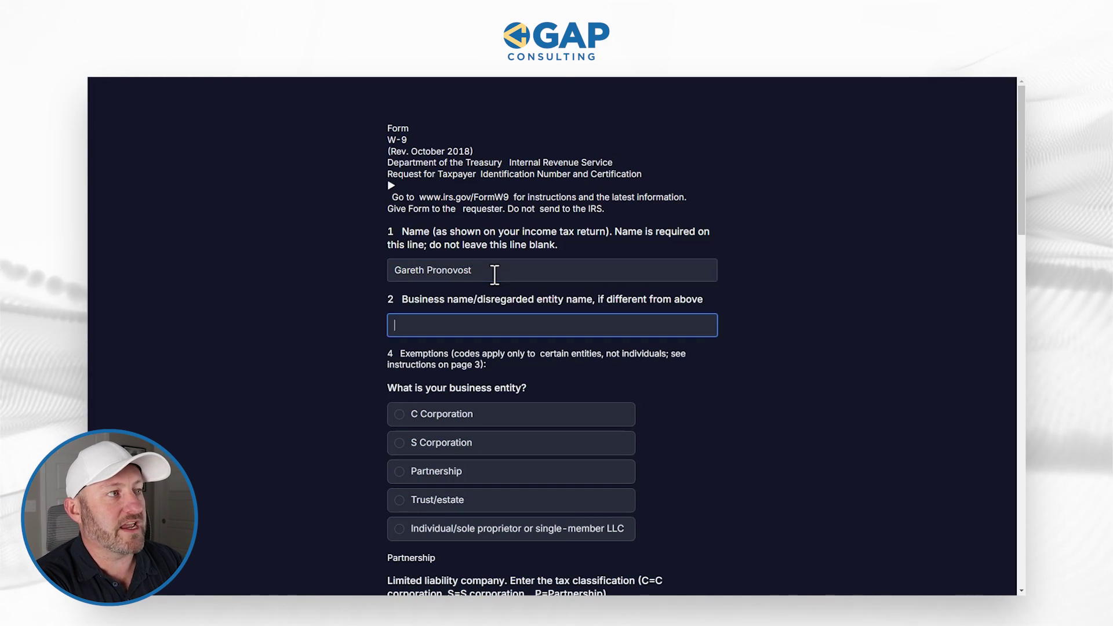
pyautogui.write('GAP COnsulting')
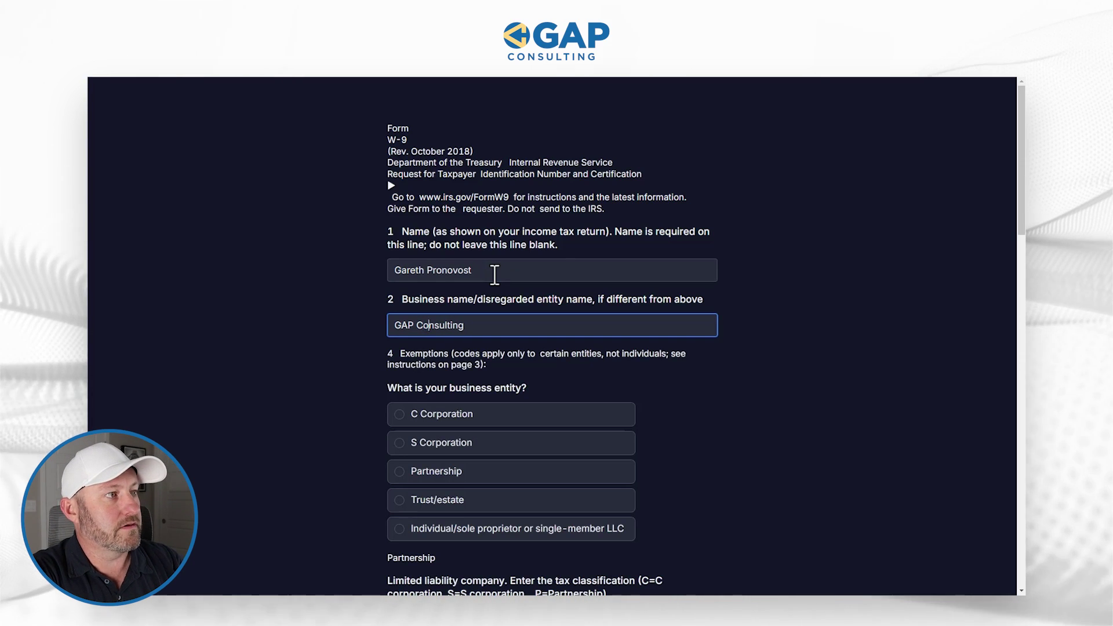
pyautogui.click(482, 451)
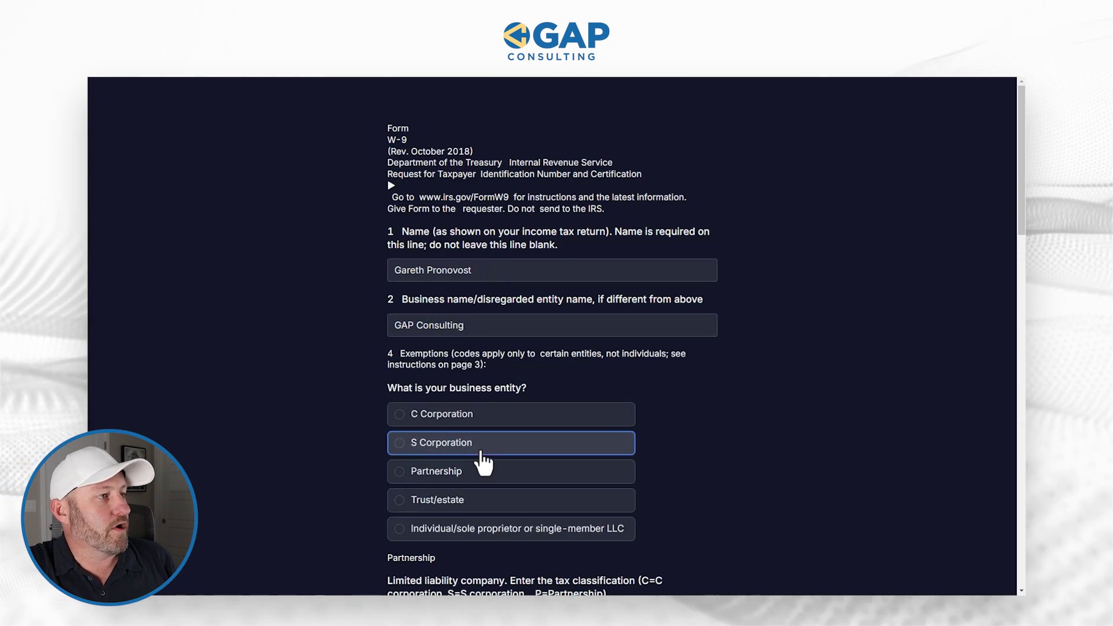
pyautogui.scroll(-9, 497, 427)
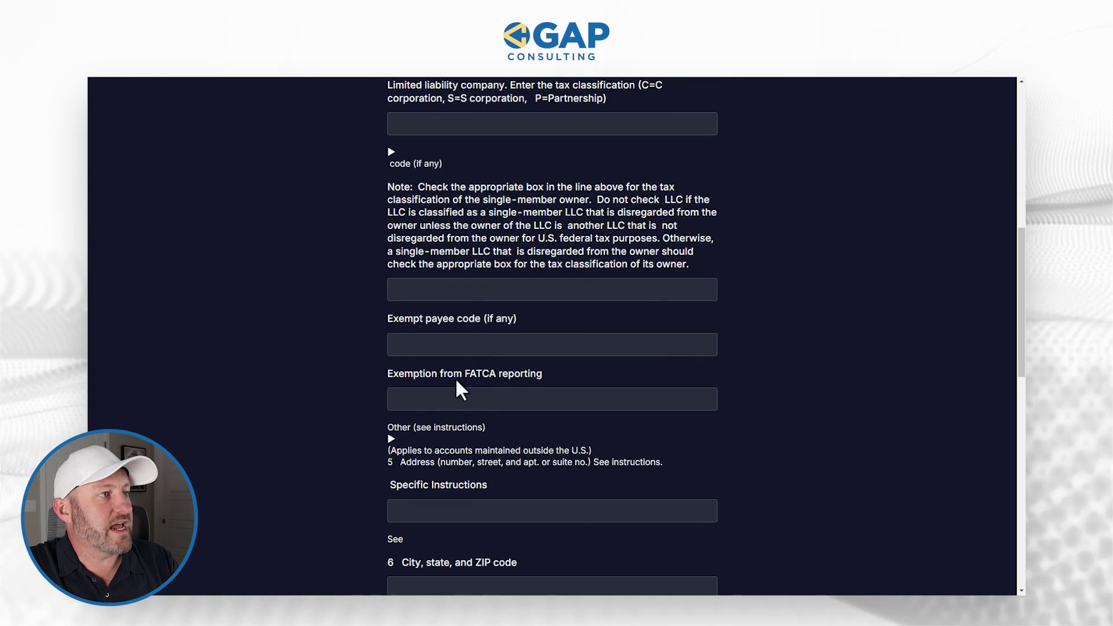
pyautogui.scroll(-4, 461, 387)
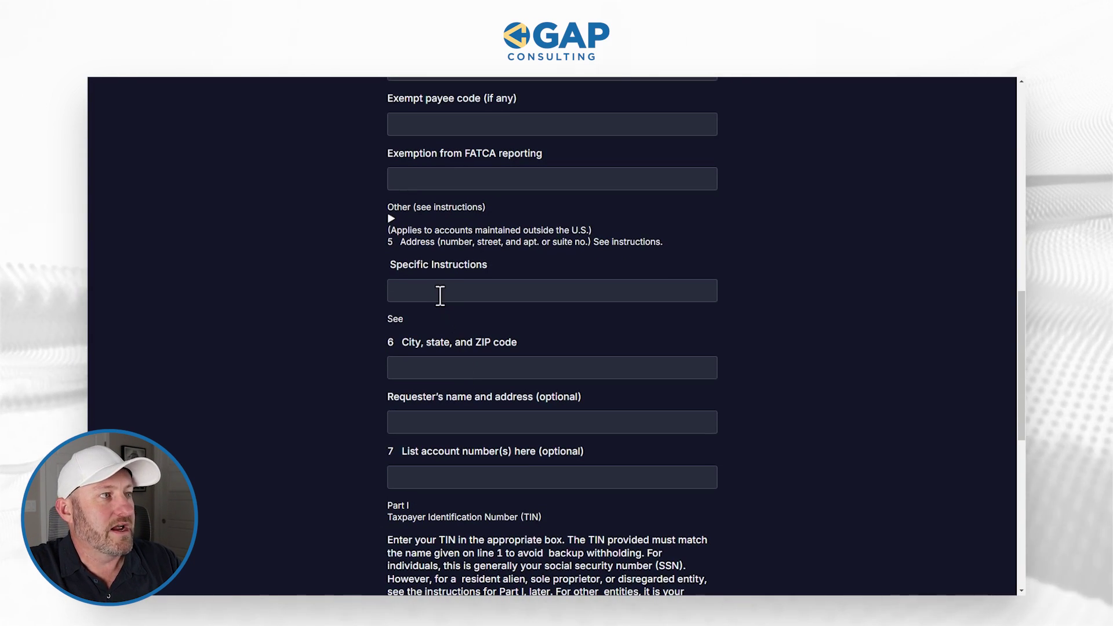
# Step: Enter the street address and move city, state and ZIP into their own field
pyautogui.click(440, 295)
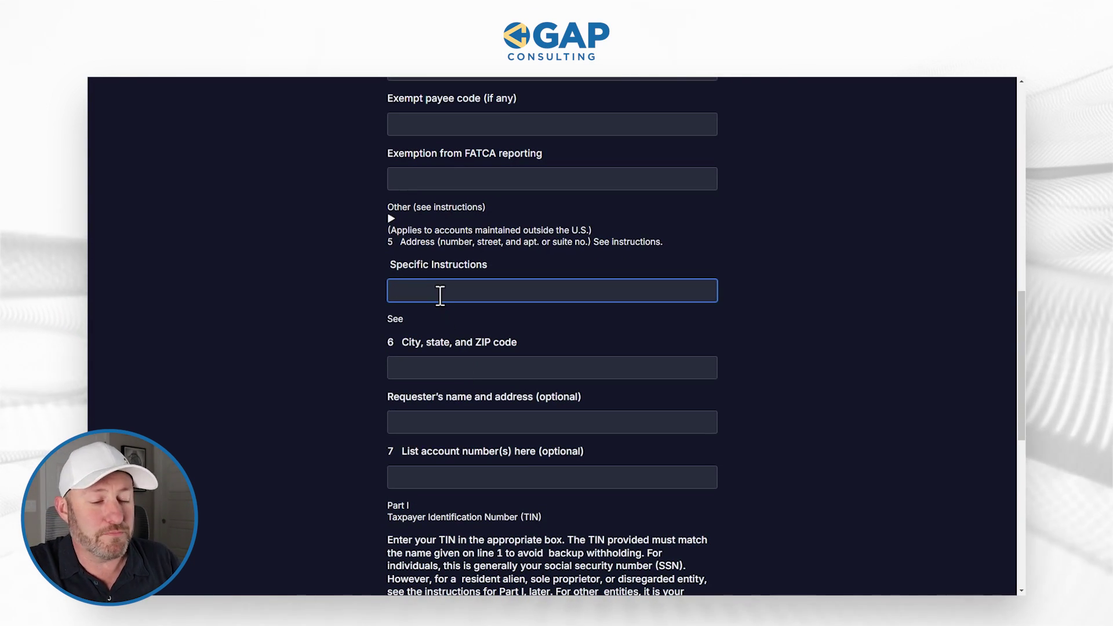
pyautogui.write(';a')
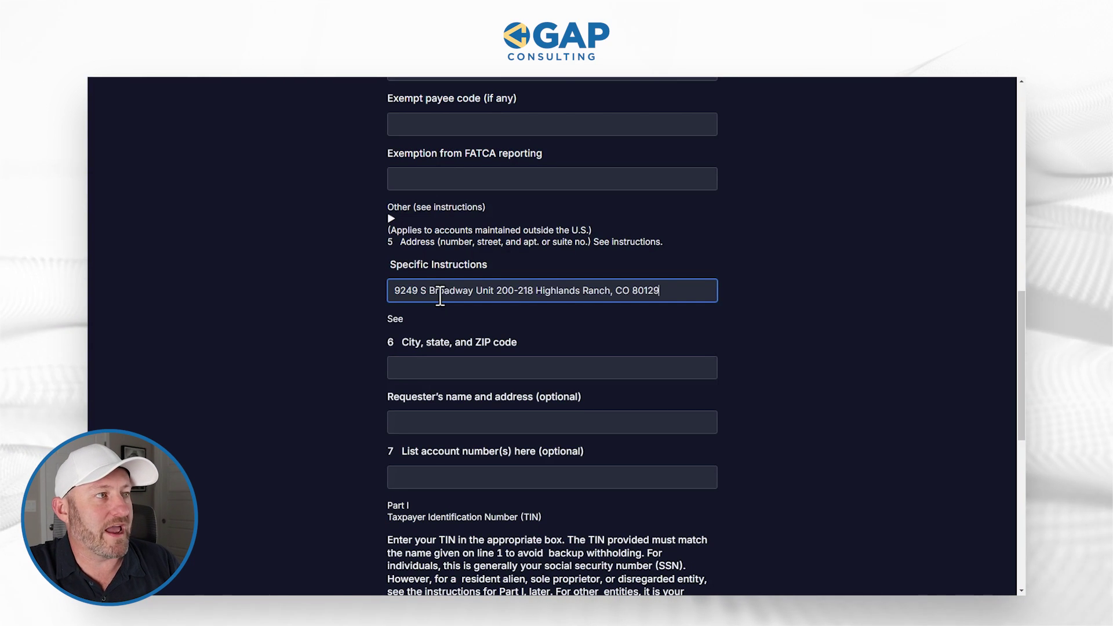
pyautogui.moveTo(537, 295); pyautogui.dragTo(711, 302)
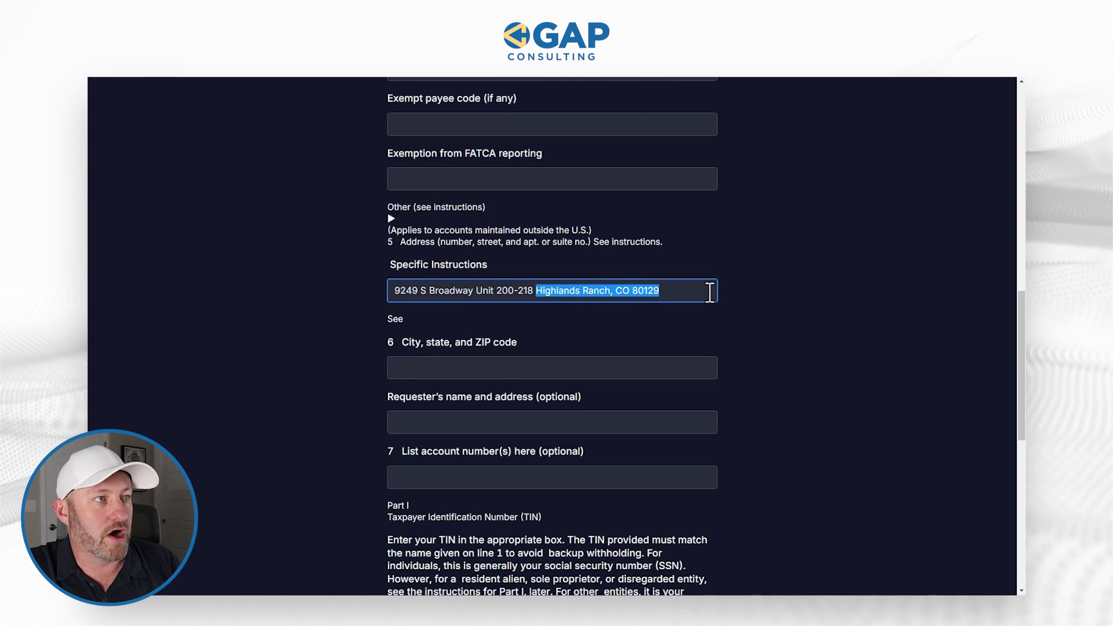
pyautogui.press('BackSpace')
pyautogui.click(491, 368)
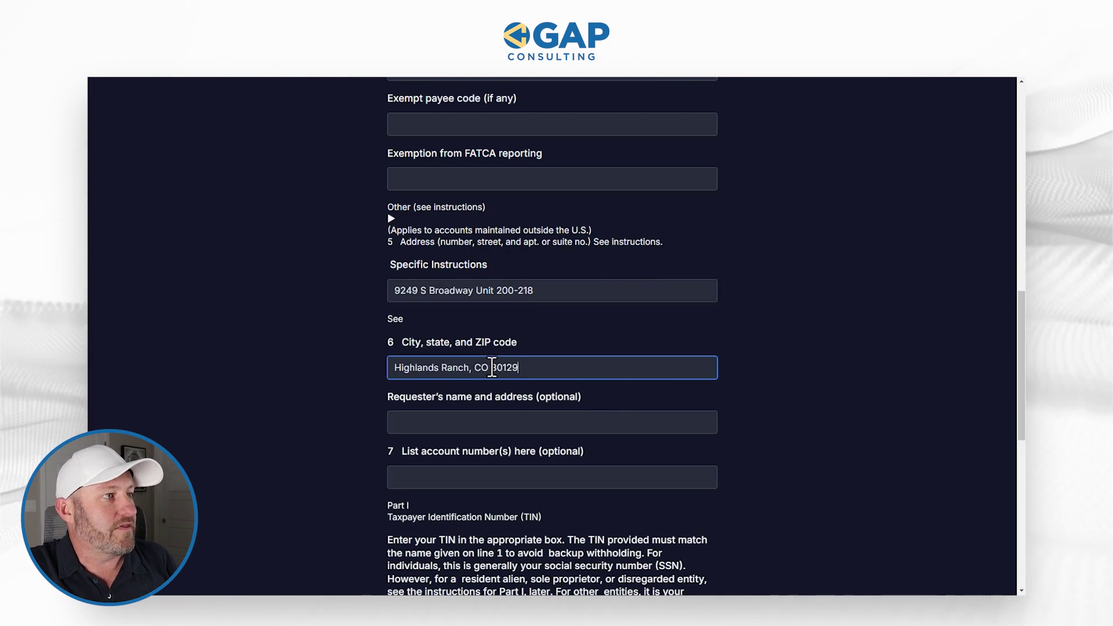
# Step: Skip the optional requester and account fields and enter EIN XX-XXXXXX
pyautogui.scroll(-2, 519, 451)
pyautogui.click(501, 307)
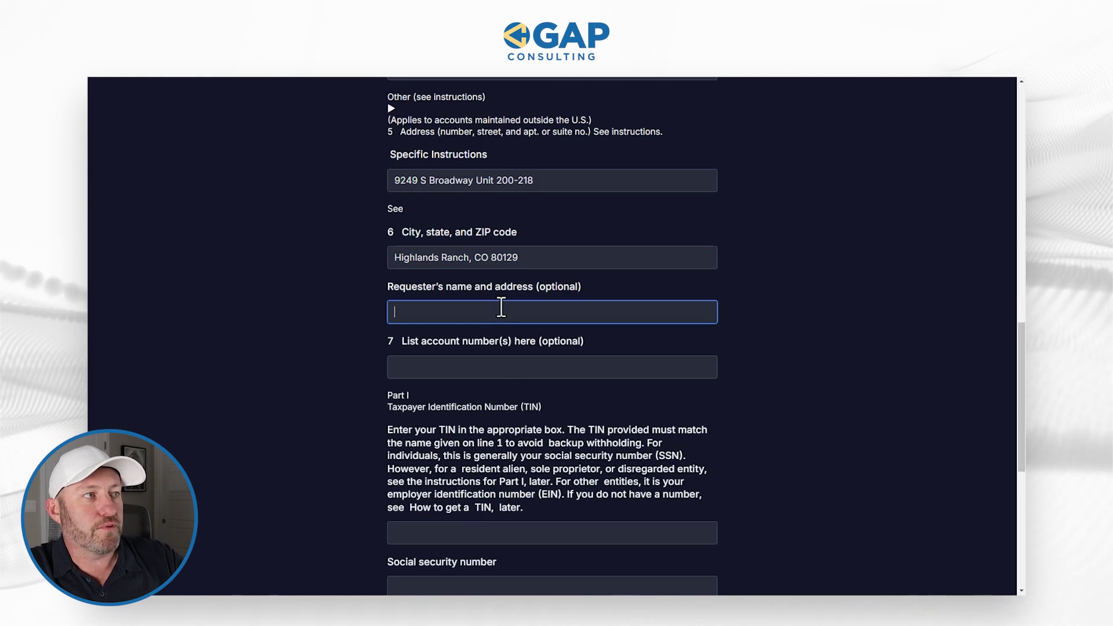
pyautogui.click(504, 345)
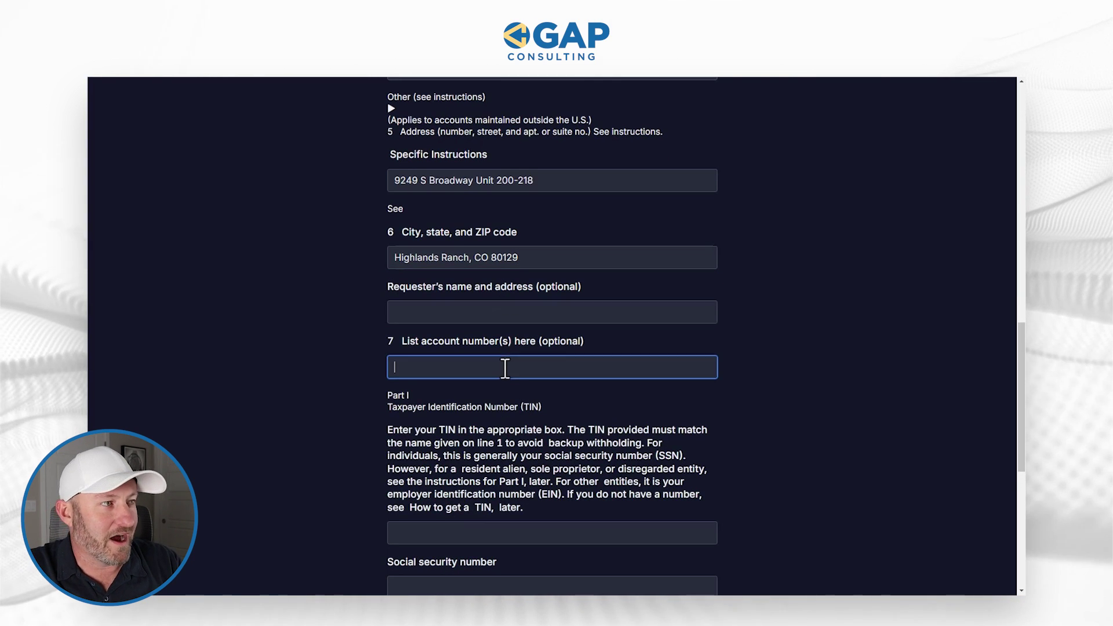
pyautogui.click(505, 368)
pyautogui.scroll(-4, 504, 383)
pyautogui.scroll(-3, 456, 390)
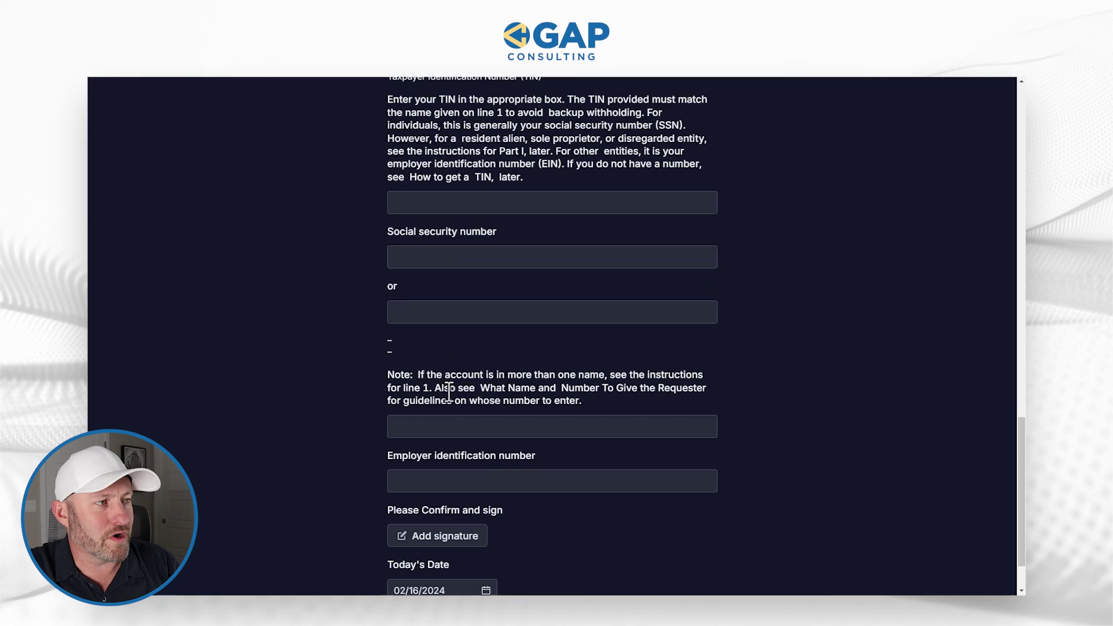
pyautogui.click(456, 425)
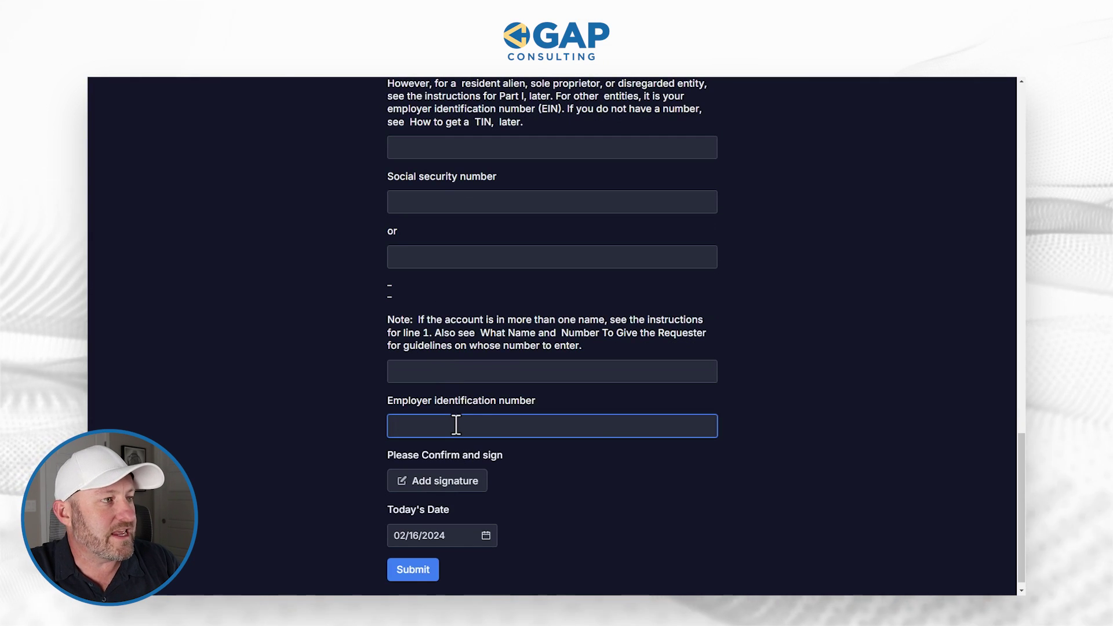
pyautogui.write('XX-XXXXXX')
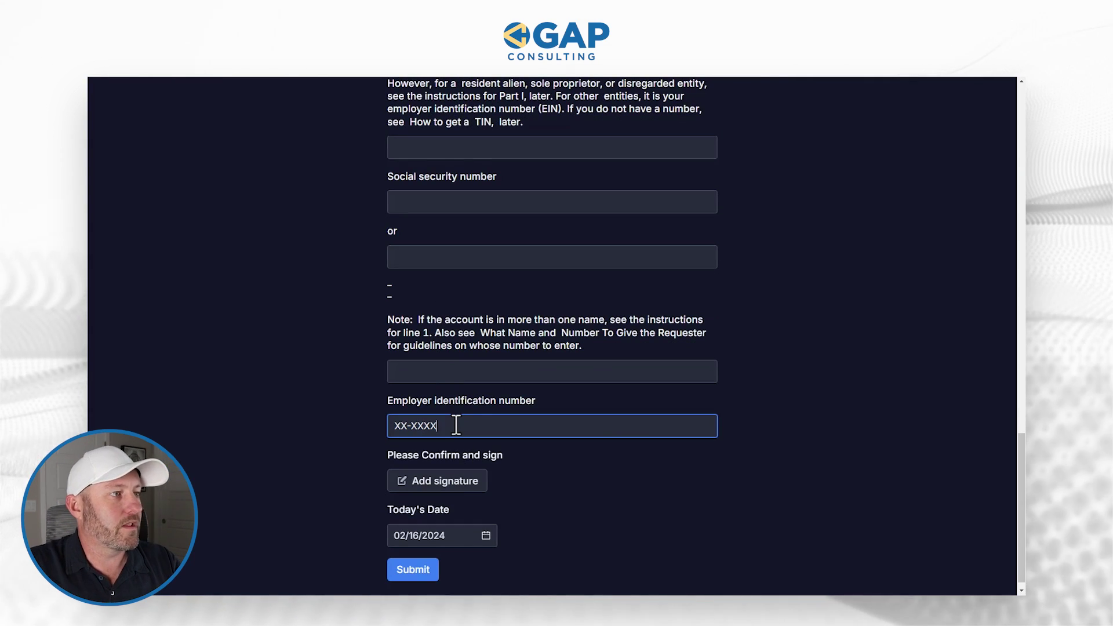
# Step: Draw a signature on the test W-9's signature pad, then close the live form tab
pyautogui.click(435, 495)
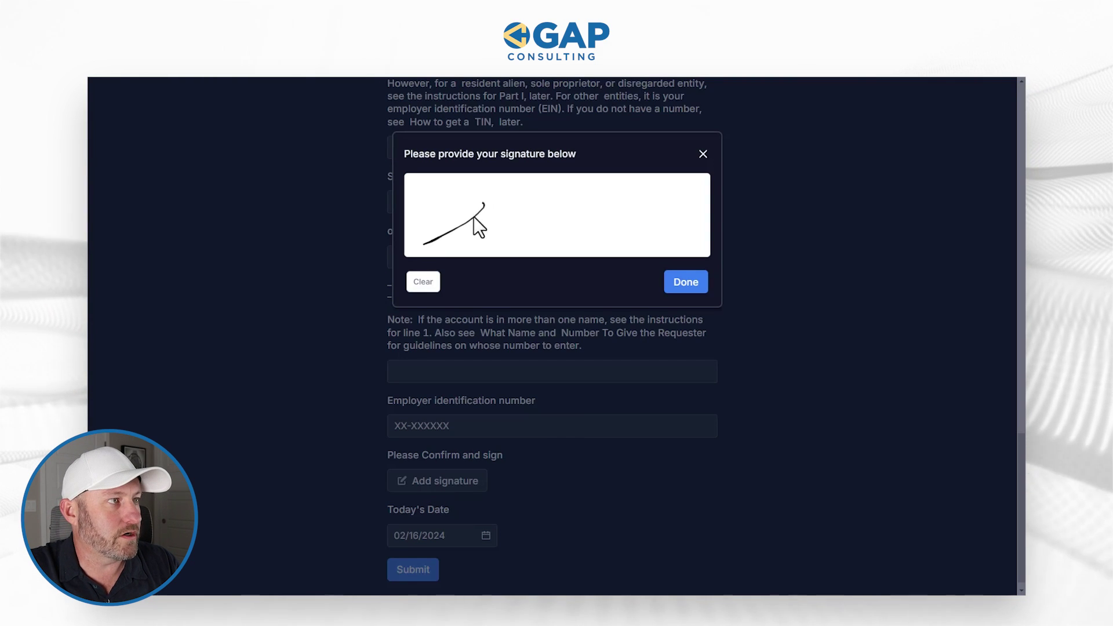
pyautogui.moveTo(568, 227)
pyautogui.mouseDown()
pyautogui.moveTo(639, 199)
pyautogui.moveTo(664, 215)
pyautogui.mouseUp()
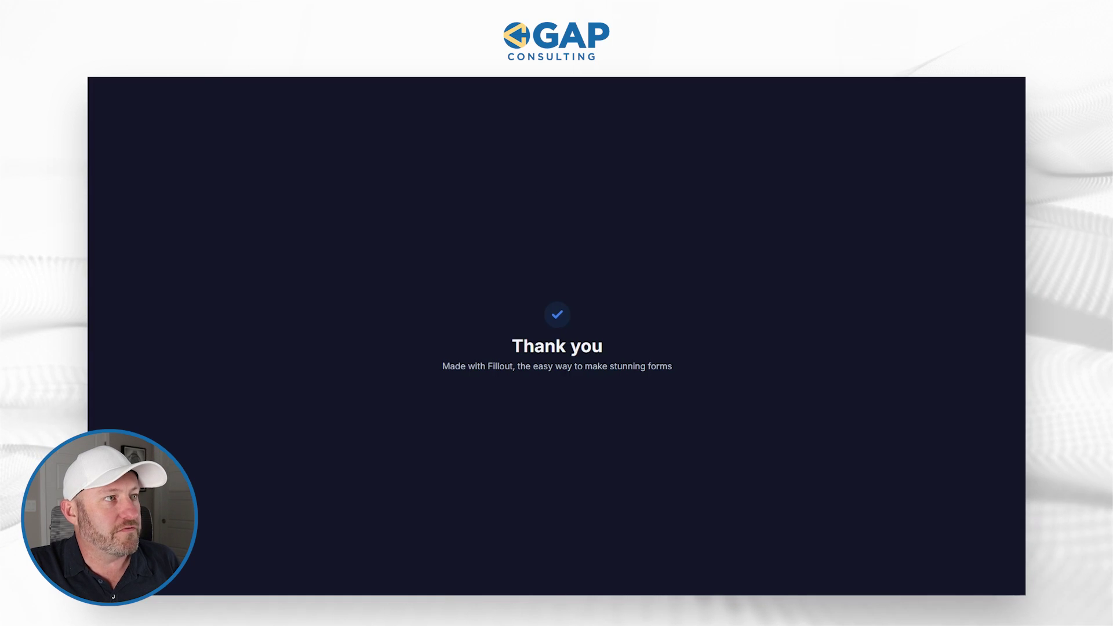
pyautogui.hotkey('ctrl', 'w')
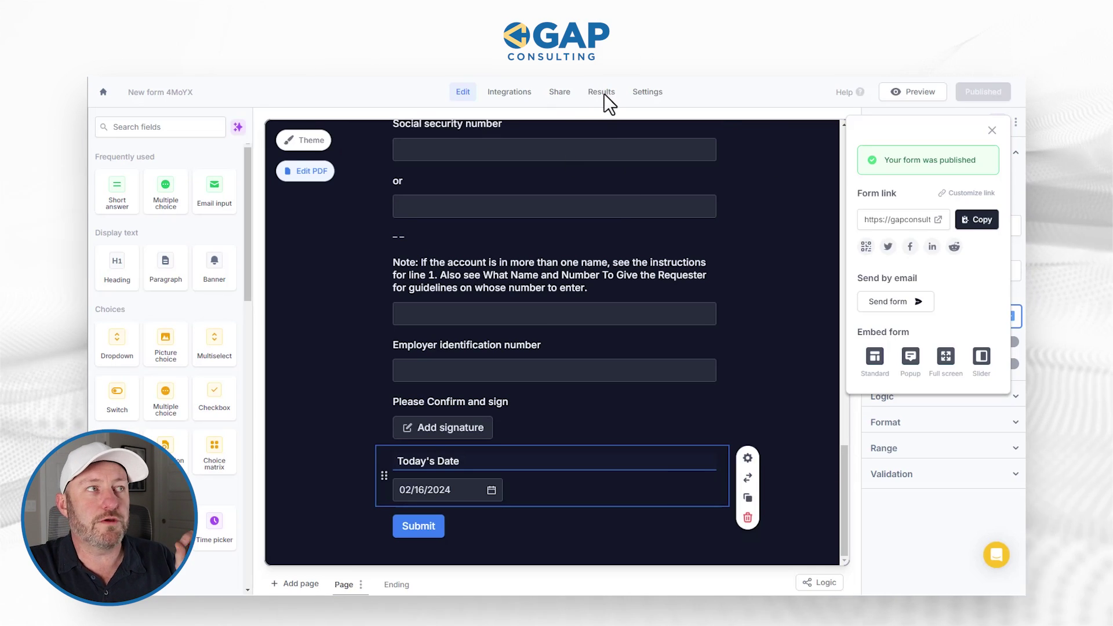
# Step: In Results, download the test response's generated W9 Template.pdf
pyautogui.click(604, 93)
pyautogui.click(604, 94)
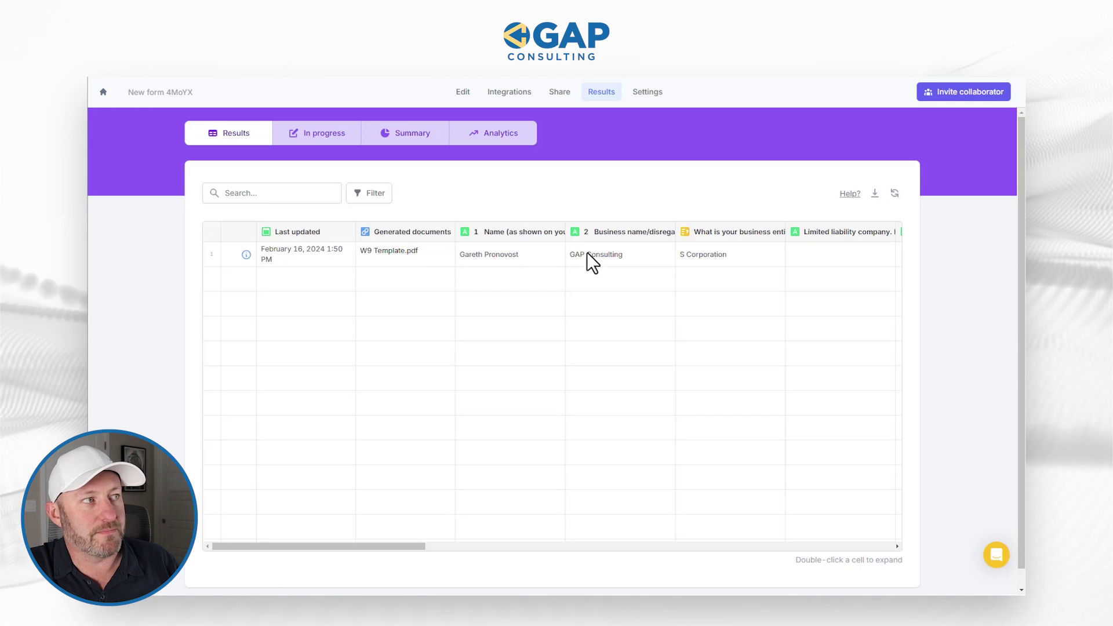
pyautogui.click(400, 251)
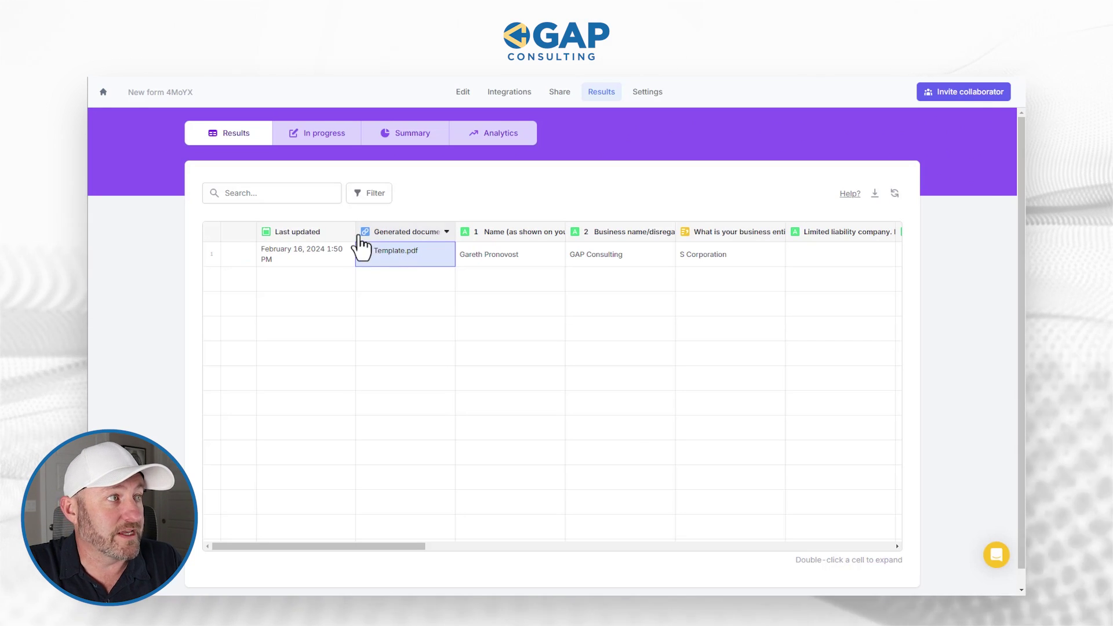
pyautogui.doubleClick(392, 252)
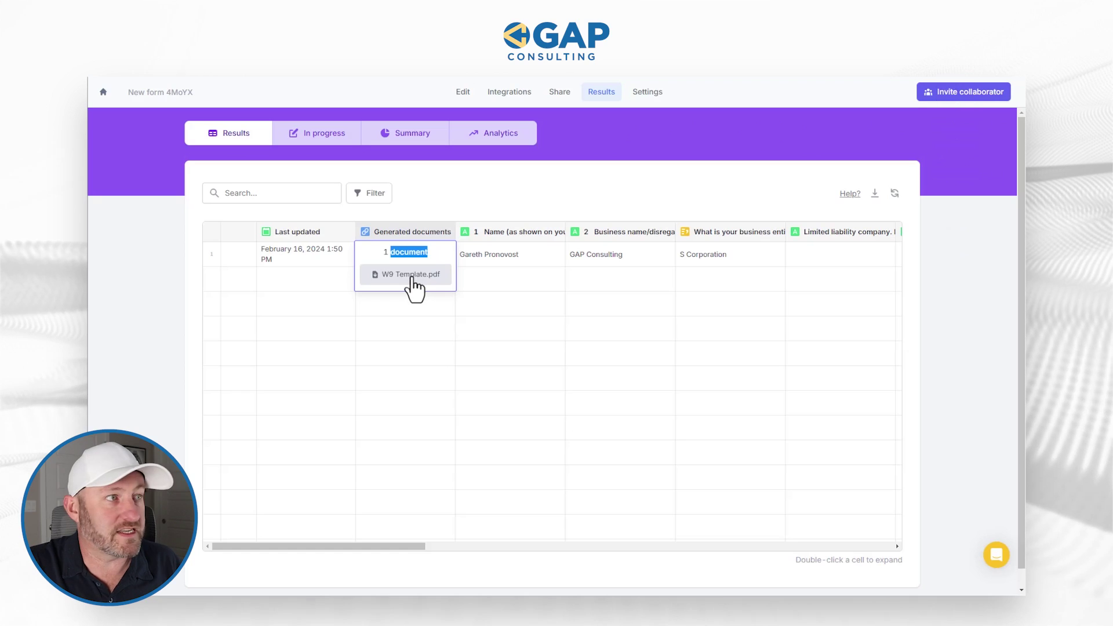
pyautogui.click(413, 285)
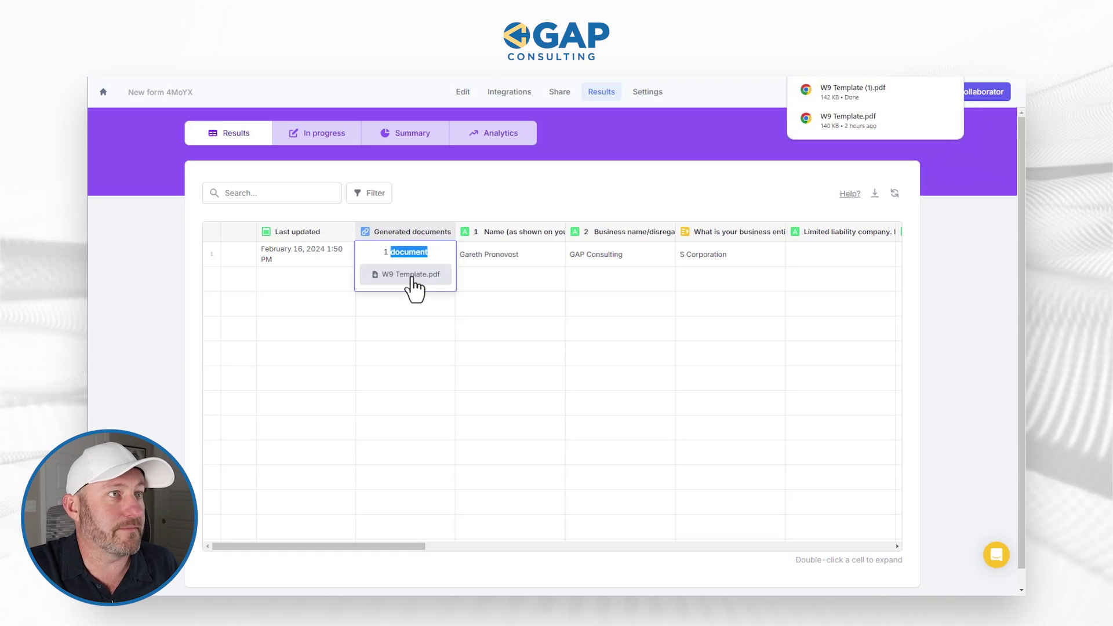
pyautogui.click(846, 97)
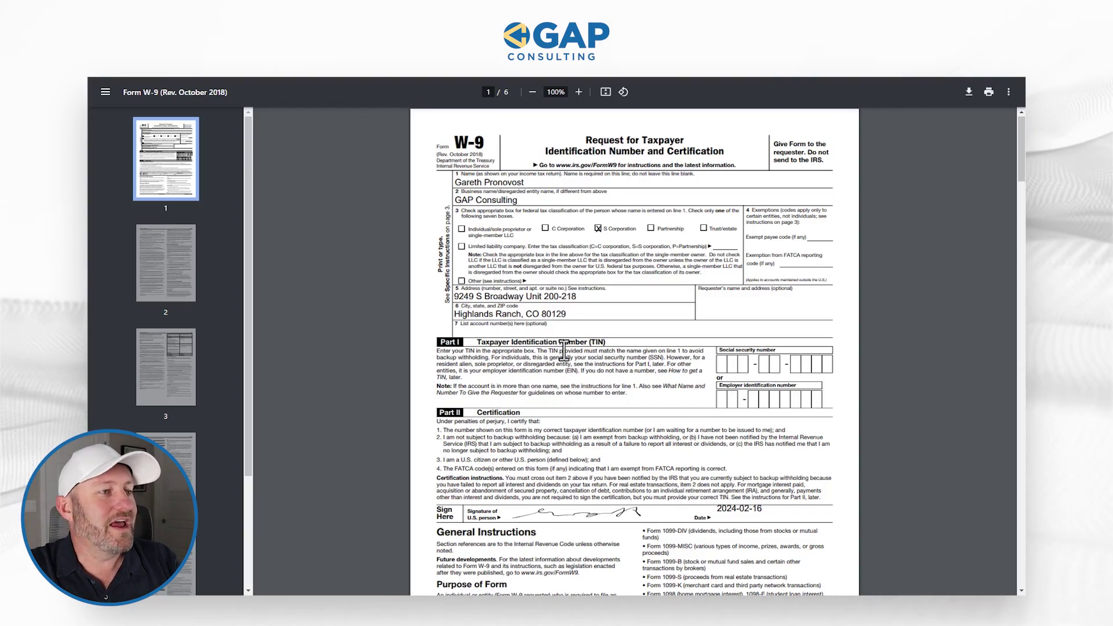
pyautogui.scroll(-10, 563, 349)
pyautogui.scroll(10, 559, 371)
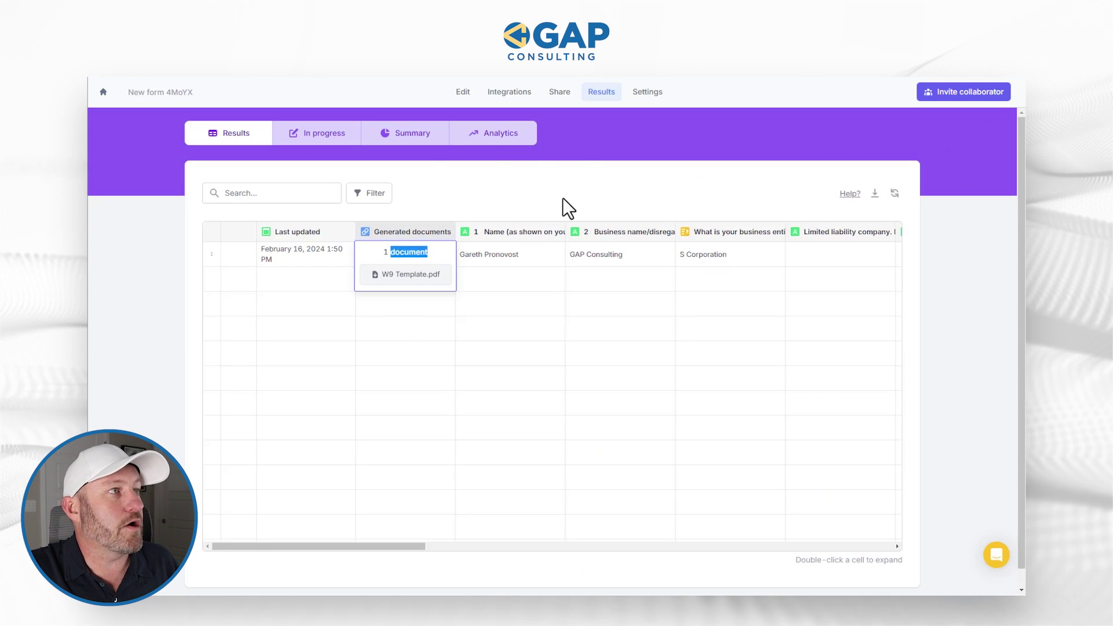
# Step: On the Thank you ending page, replace the email-a-copy block with a Download PDF block
pyautogui.click(460, 95)
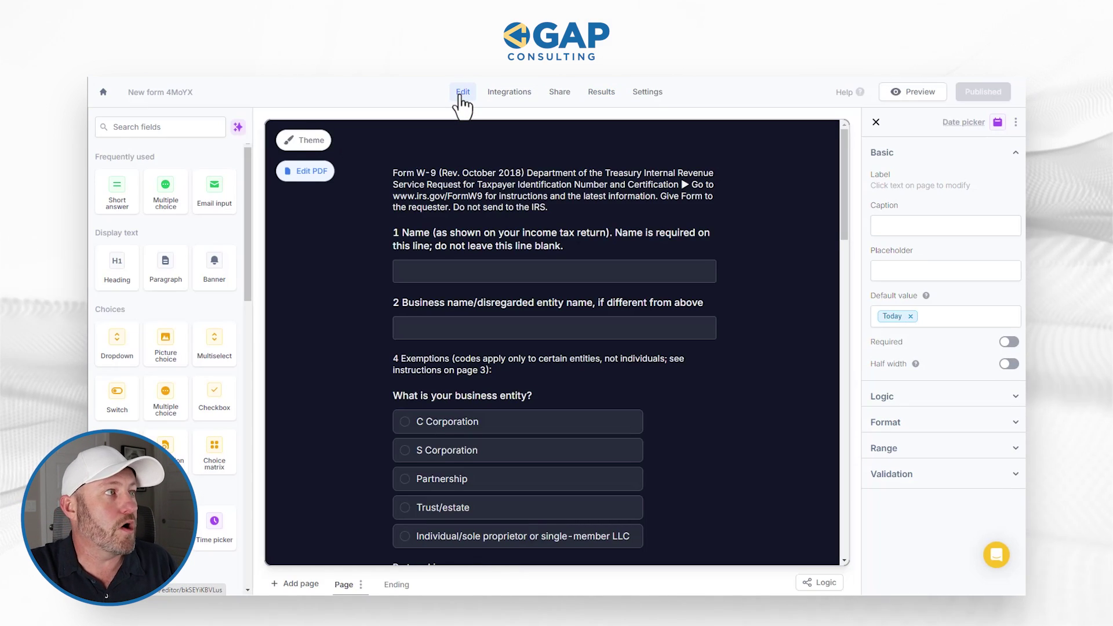
pyautogui.click(397, 586)
pyautogui.scroll(-3, 177, 420)
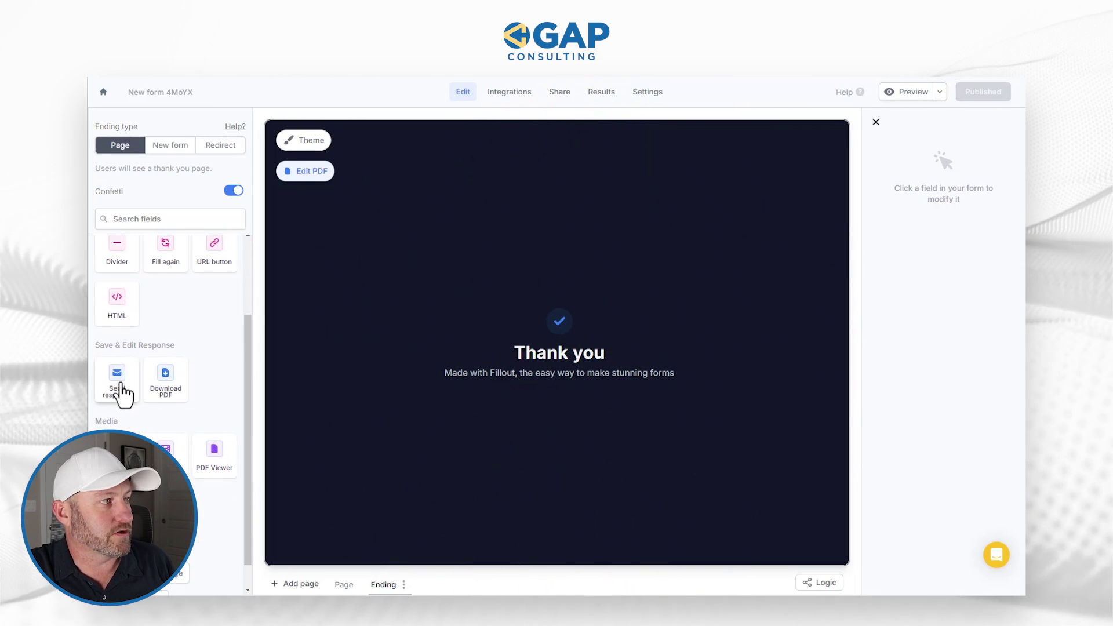
pyautogui.click(120, 390)
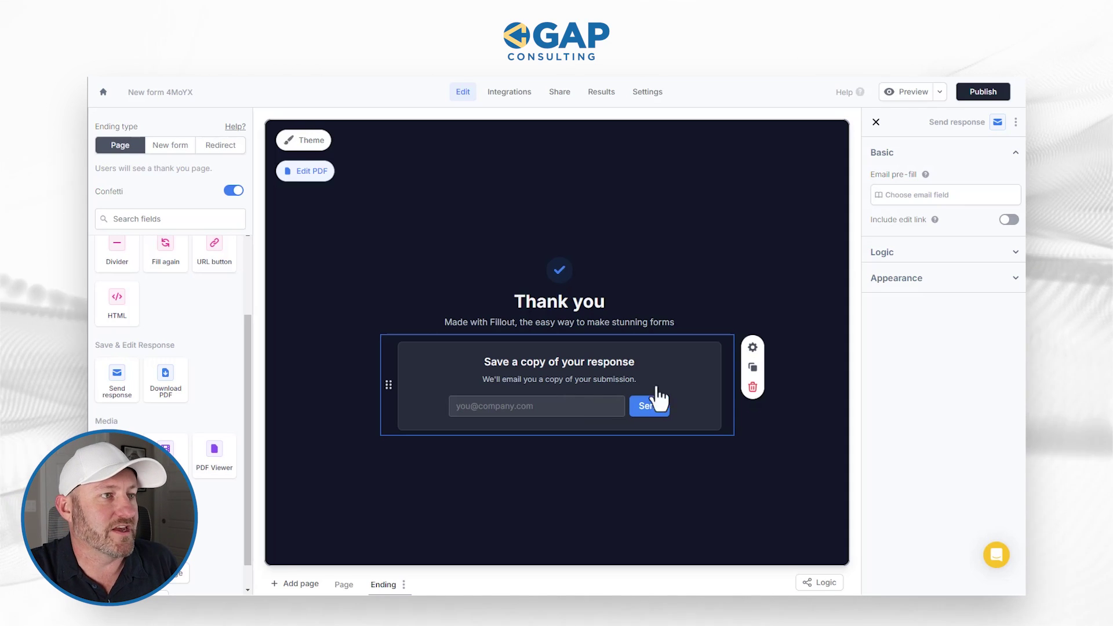
pyautogui.click(753, 387)
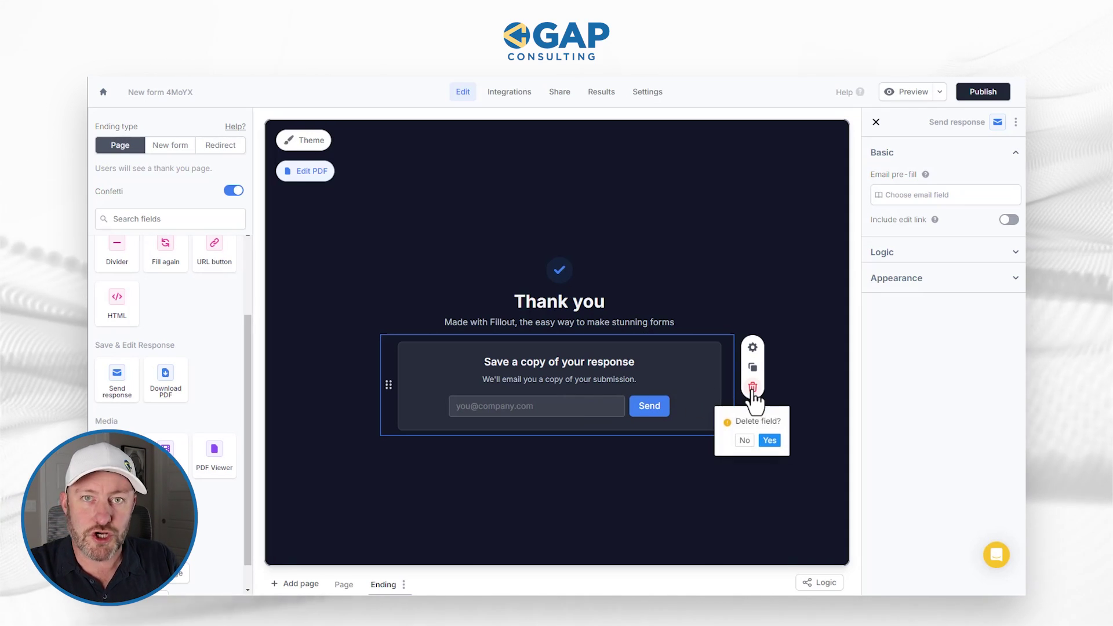
pyautogui.click(769, 441)
pyautogui.click(167, 389)
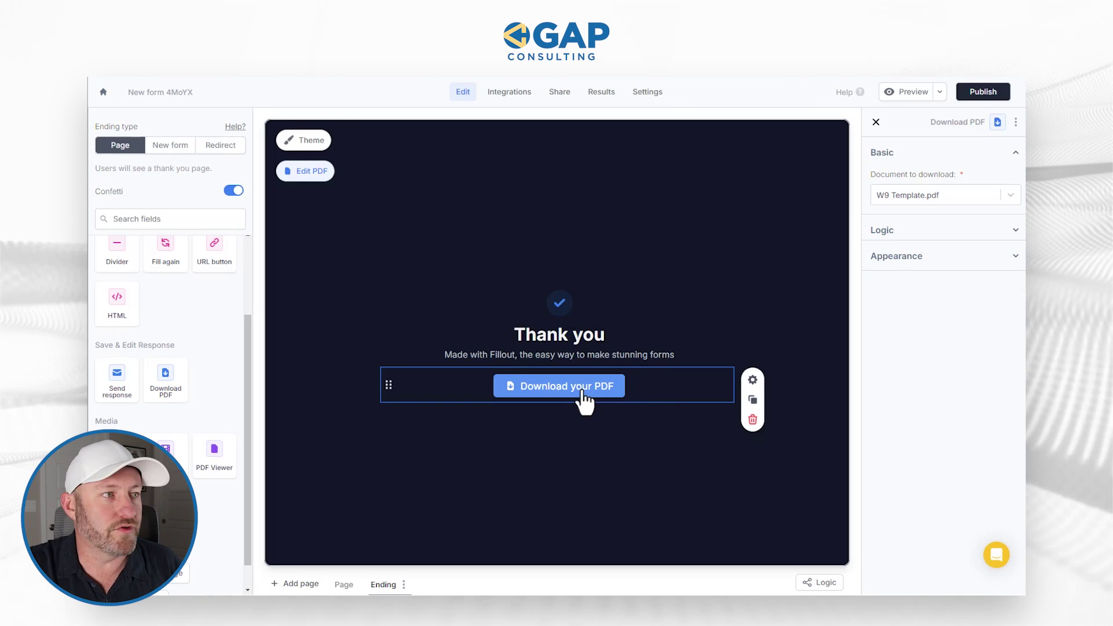
pyautogui.click(682, 400)
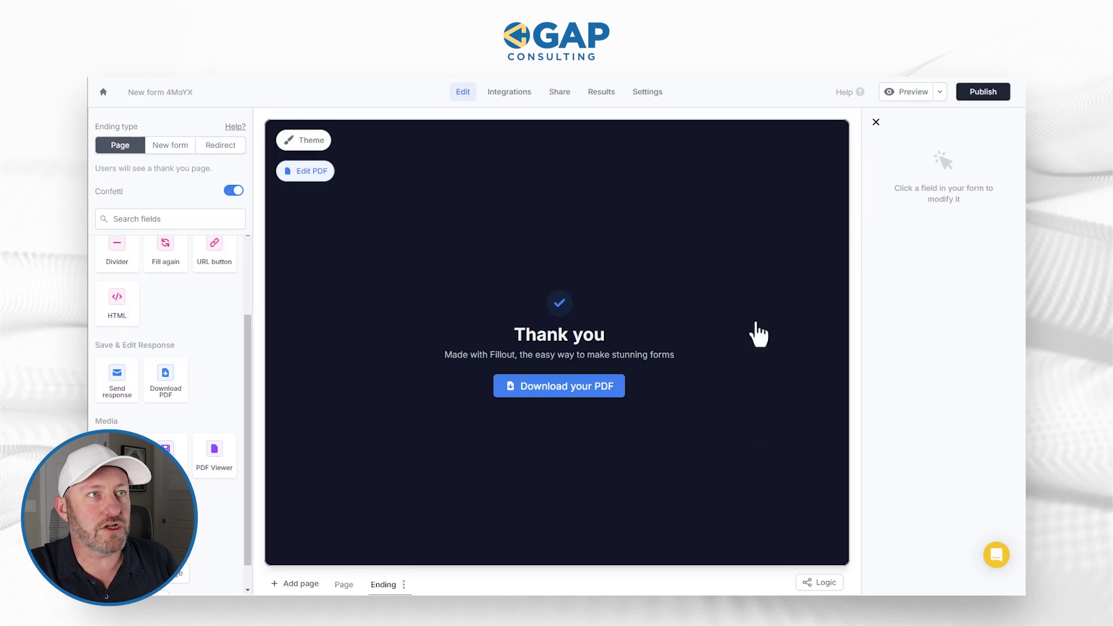
# Step: Publish the form, submit a test response with a respondent's name, and download the PDF
pyautogui.click(986, 93)
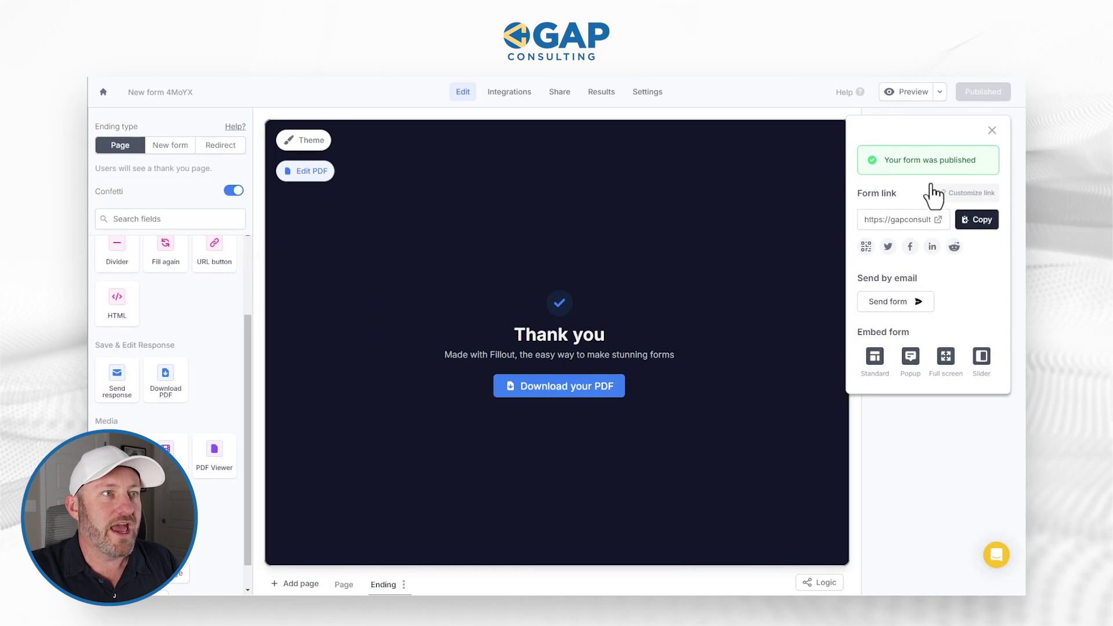
pyautogui.click(938, 223)
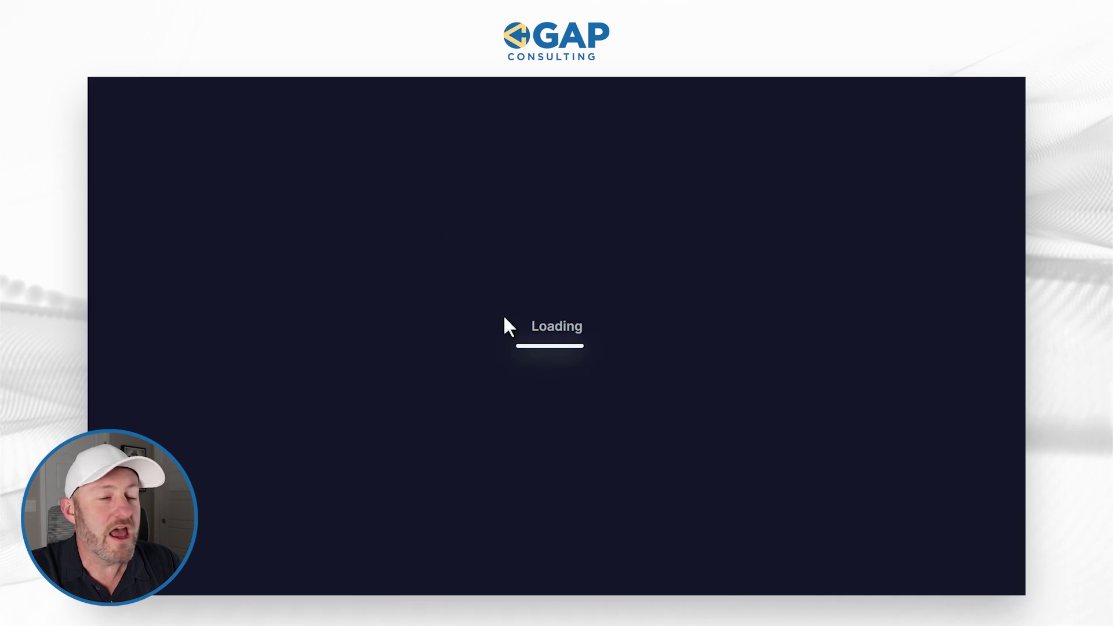
pyautogui.click(451, 268)
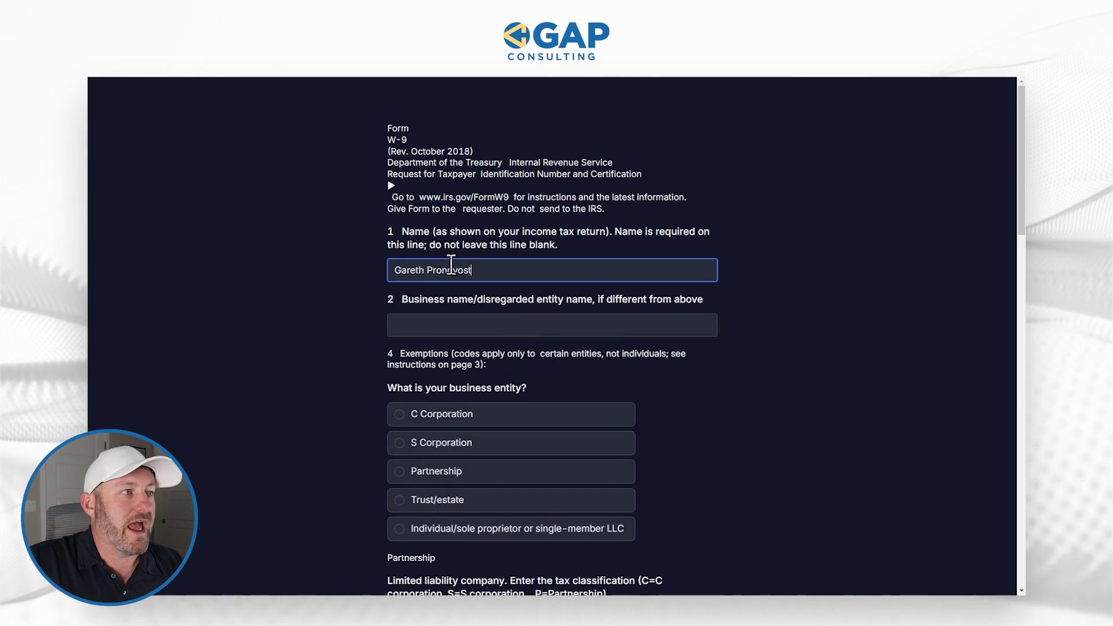
pyautogui.scroll(-15, 567, 295)
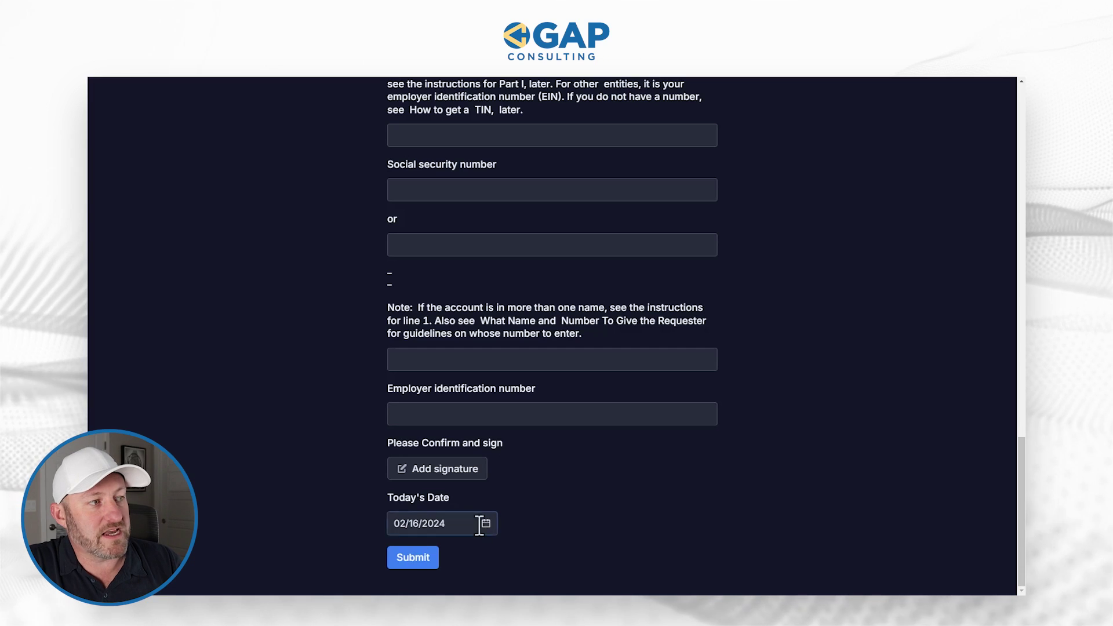
pyautogui.click(412, 559)
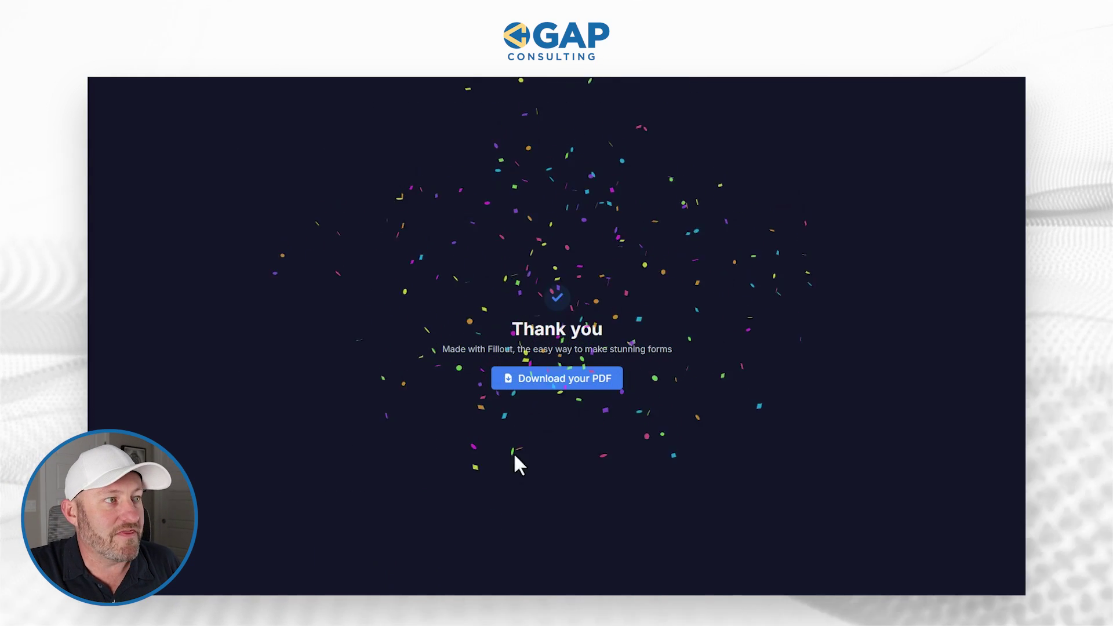
pyautogui.click(571, 380)
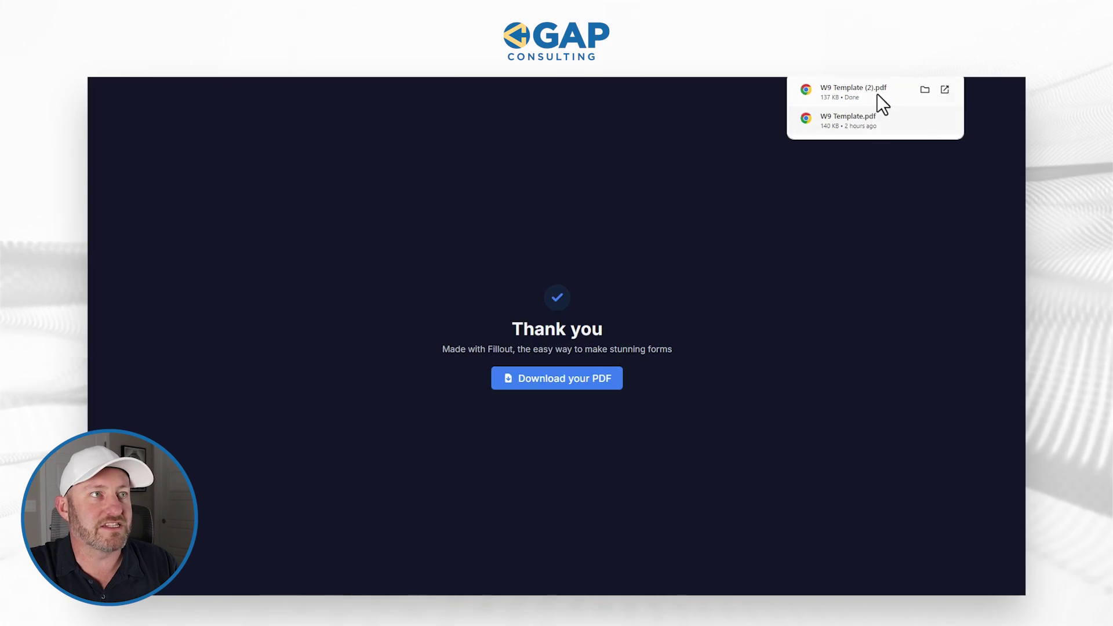
# Step: Open the downloaded W9 Template (2).pdf and check its filled-in W-9 text
pyautogui.click(878, 93)
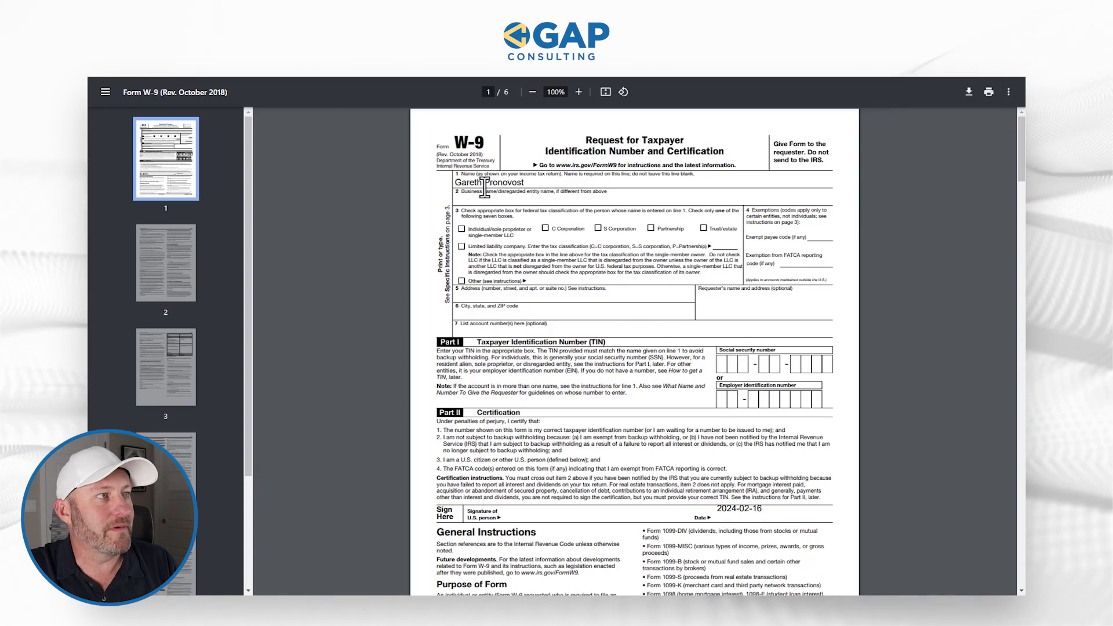
pyautogui.moveTo(490, 182); pyautogui.dragTo(584, 390)
pyautogui.click(584, 390)
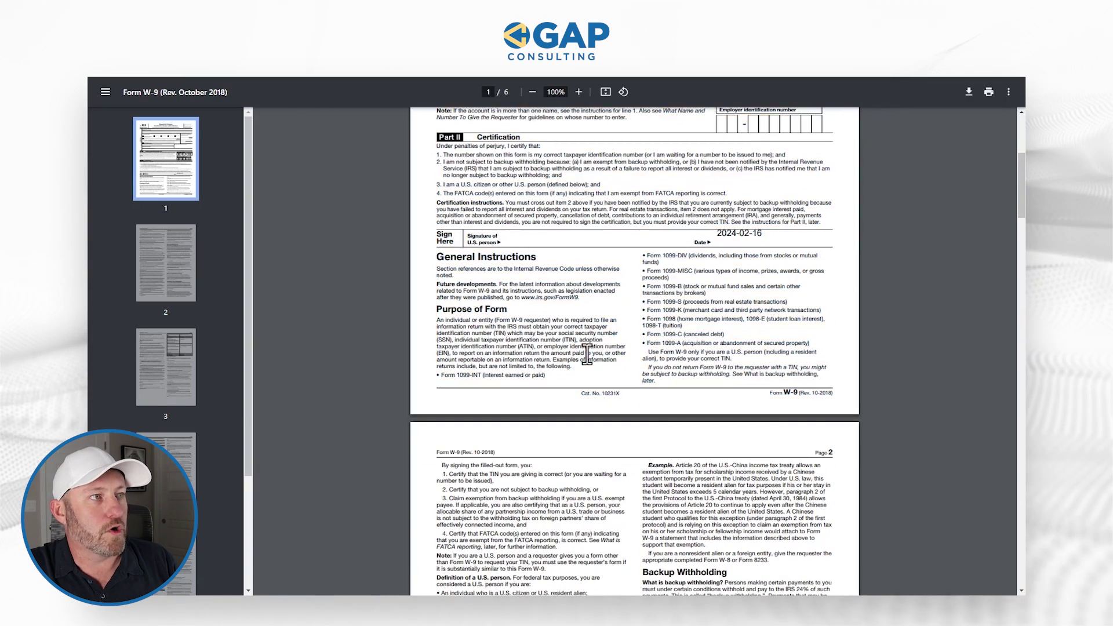
pyautogui.scroll(3, 693, 374)
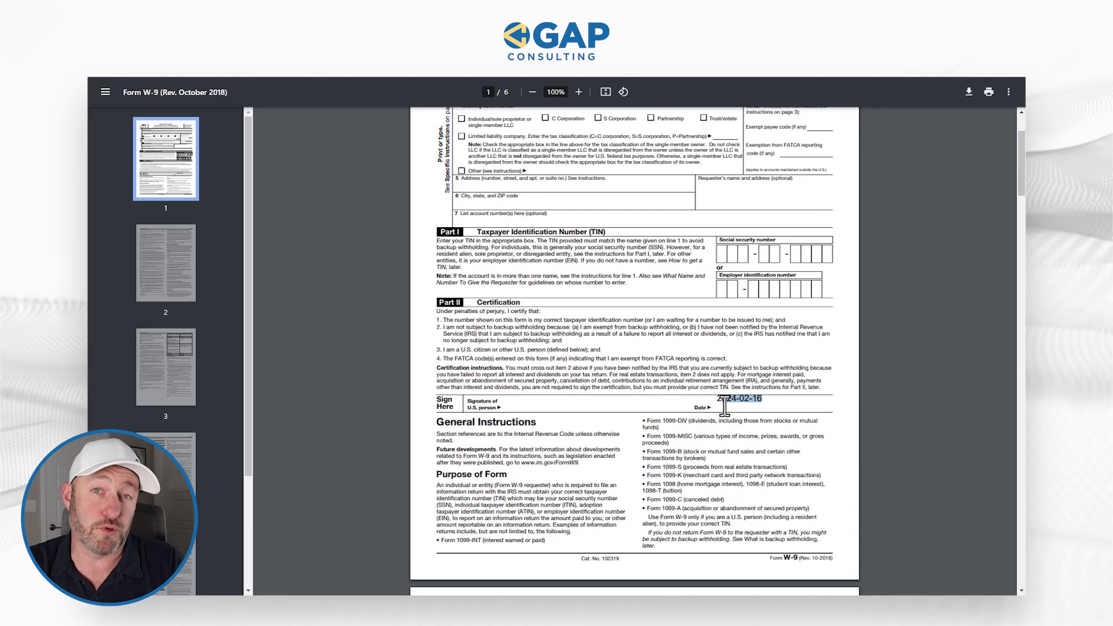